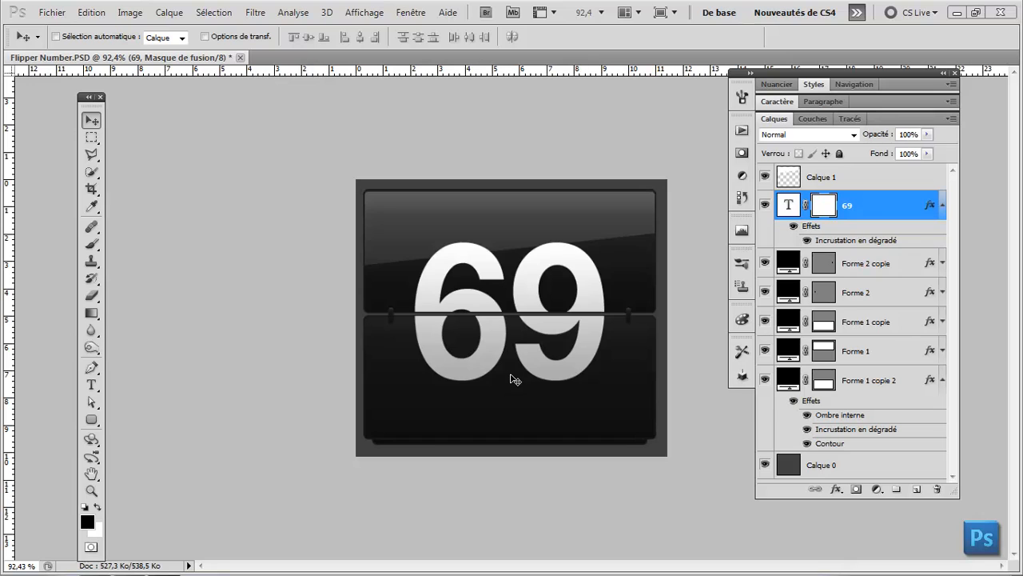
Examine the finished flip-number design up close, including its gloss layer and the 69 text layer with its mask
{"action": "scroll", "coordinate": [521, 369], "scroll_direction": "up", "scroll_amount": 2}
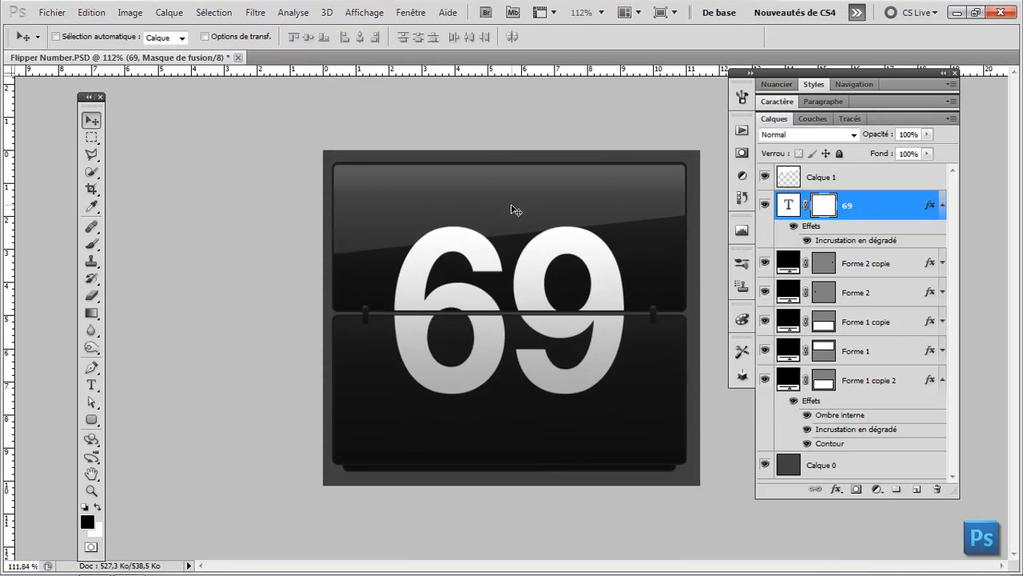
{"action": "left_click", "coordinate": [843, 180]}
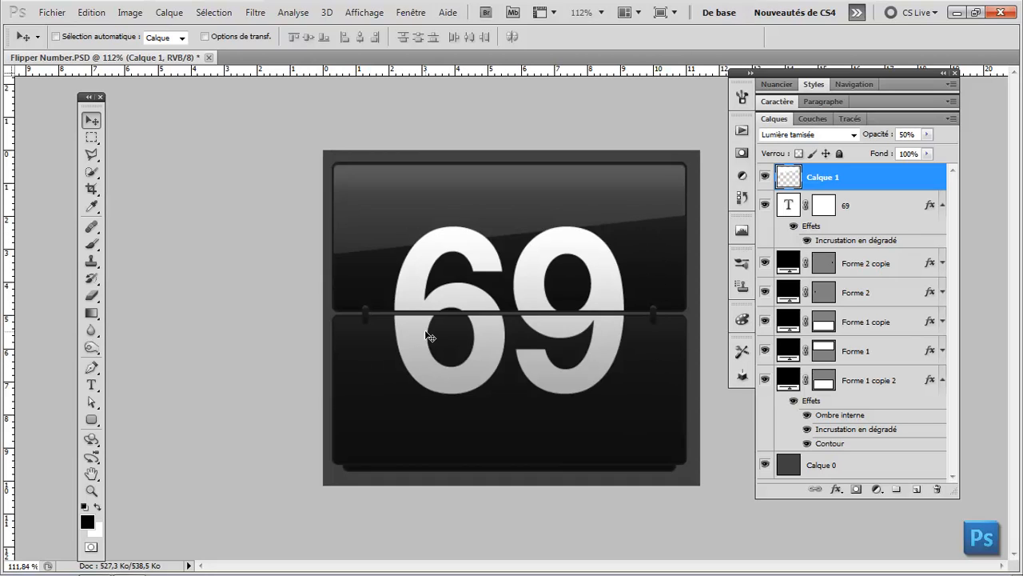
{"action": "scroll", "coordinate": [422, 330], "scroll_direction": "up", "scroll_amount": 4}
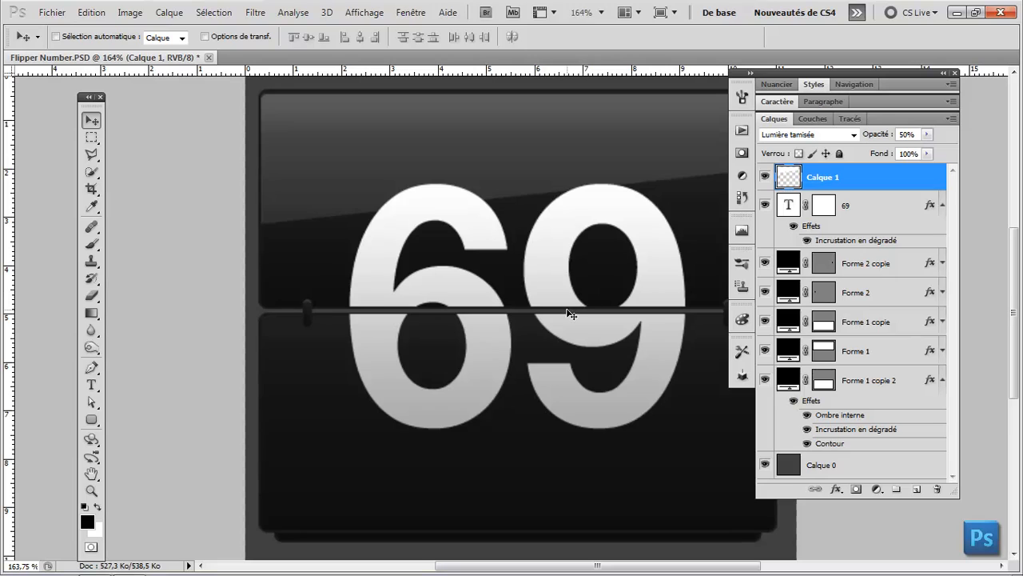
{"action": "left_click", "coordinate": [825, 211]}
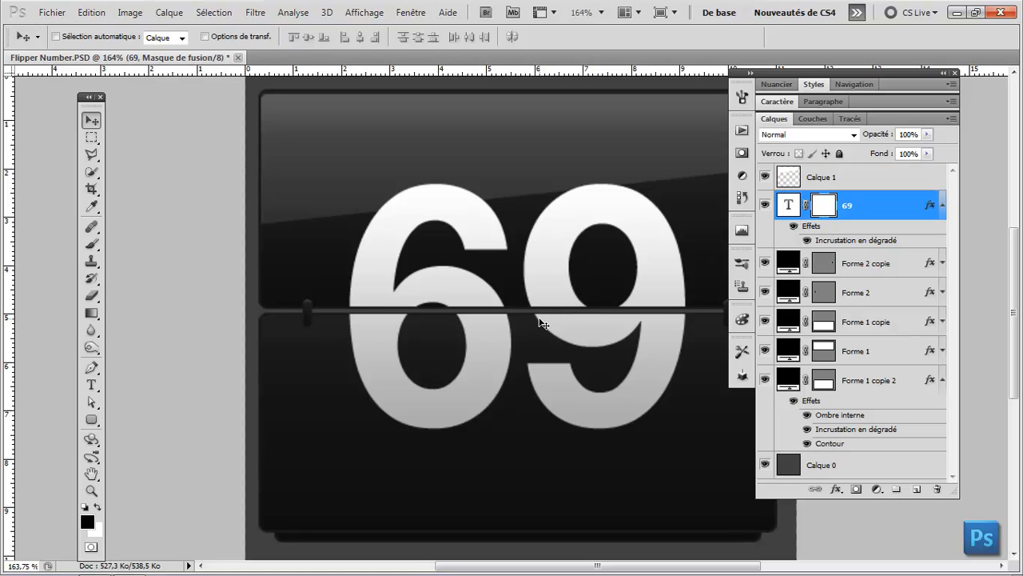
{"action": "scroll", "coordinate": [550, 342], "scroll_direction": "down", "scroll_amount": 2}
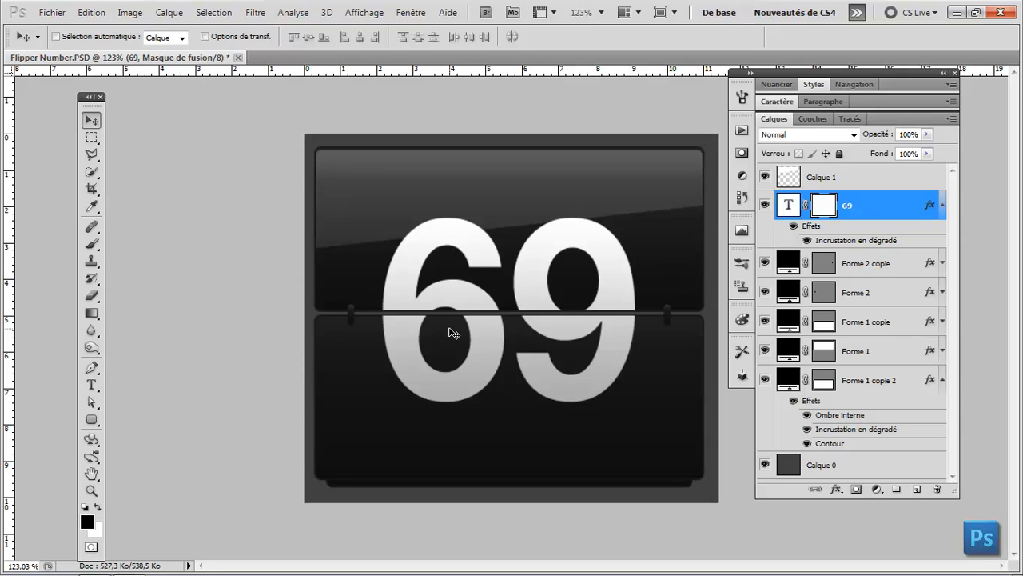
Create a new 450 by 400 pixel RGB document at 100 pixels per inch with a white background
{"action": "key", "text": "ctrl+n"}
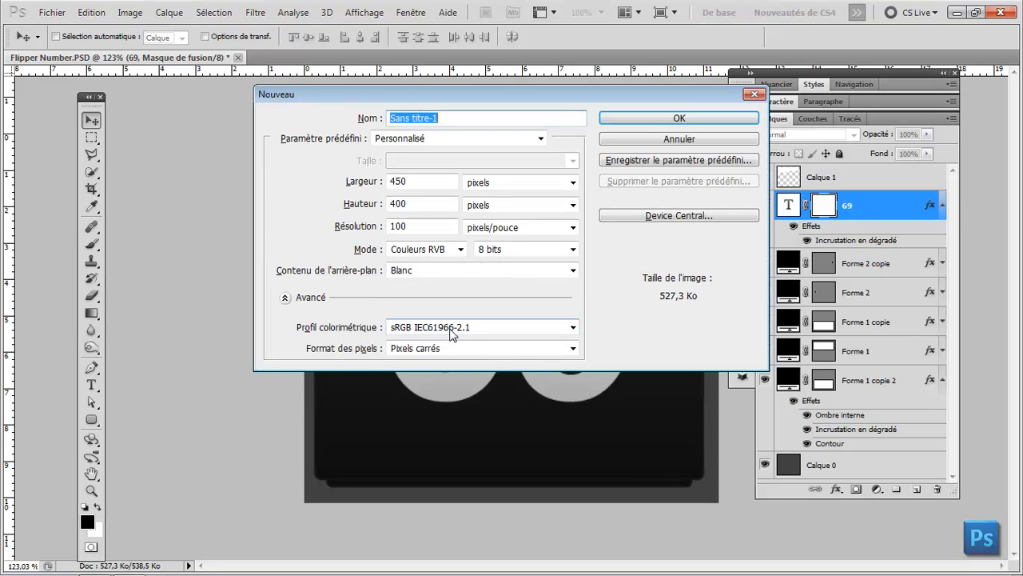
{"action": "double_click", "coordinate": [415, 181]}
{"action": "double_click", "coordinate": [419, 206]}
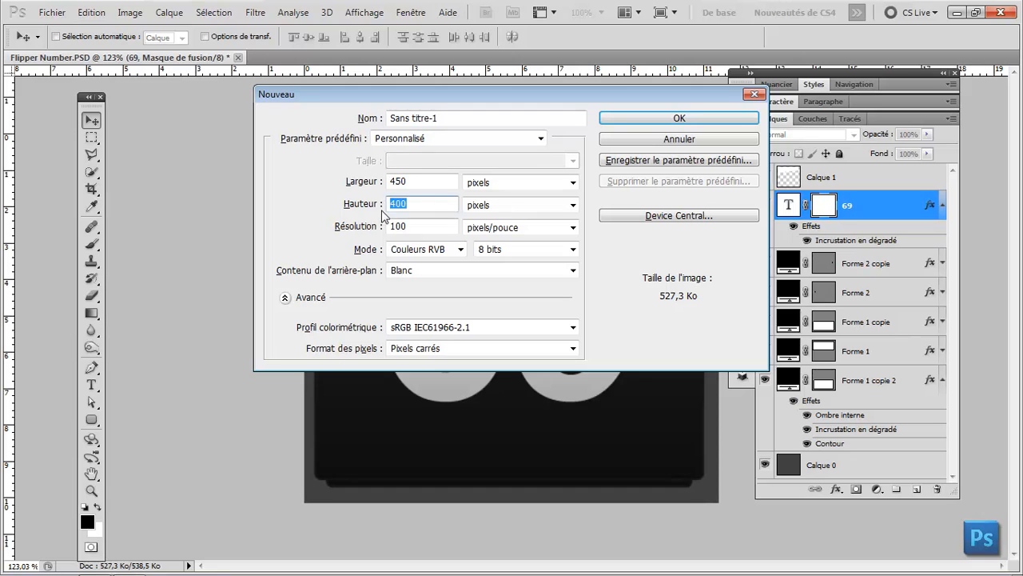
{"action": "double_click", "coordinate": [390, 225]}
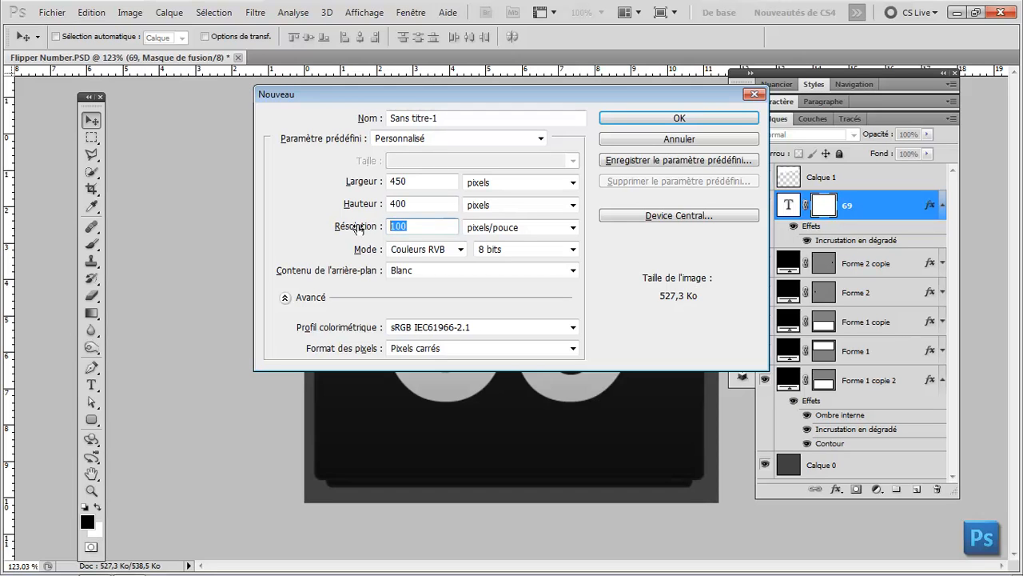
{"action": "left_click", "coordinate": [635, 120]}
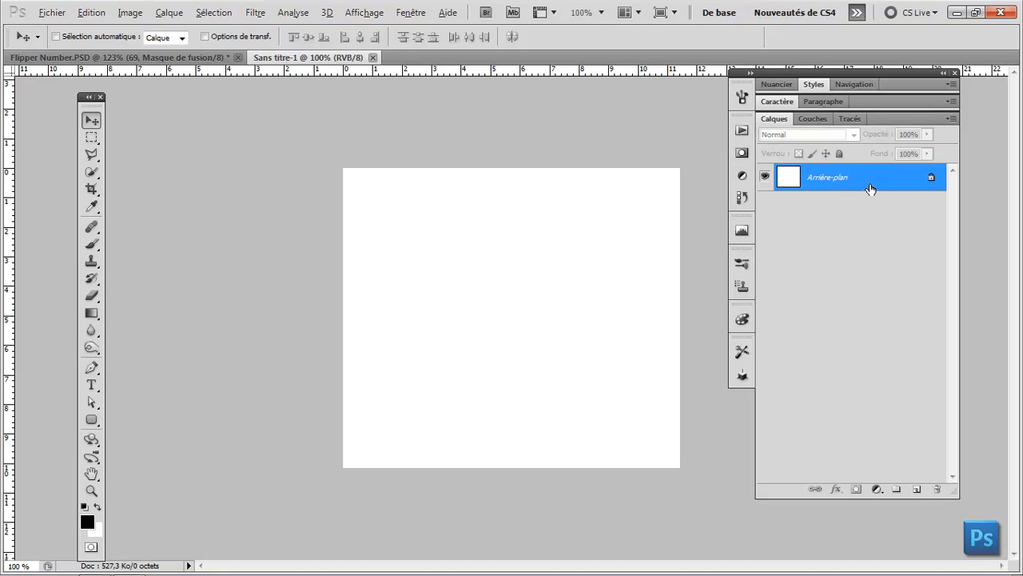
Convert the locked background into a regular layer and fill it with dark grey #404040
{"action": "double_click", "coordinate": [870, 189], "text": "alt"}
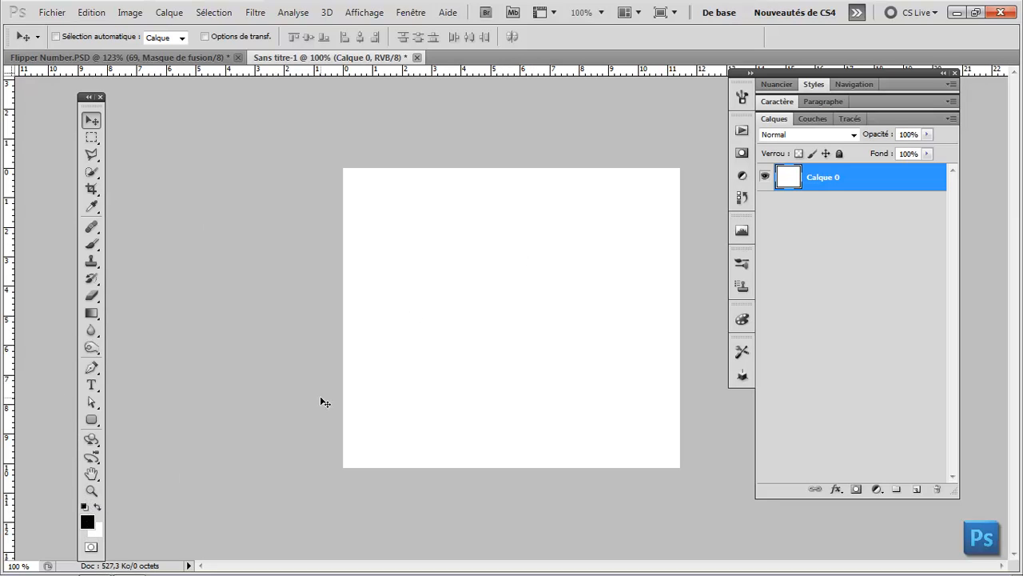
{"action": "left_click", "coordinate": [87, 521]}
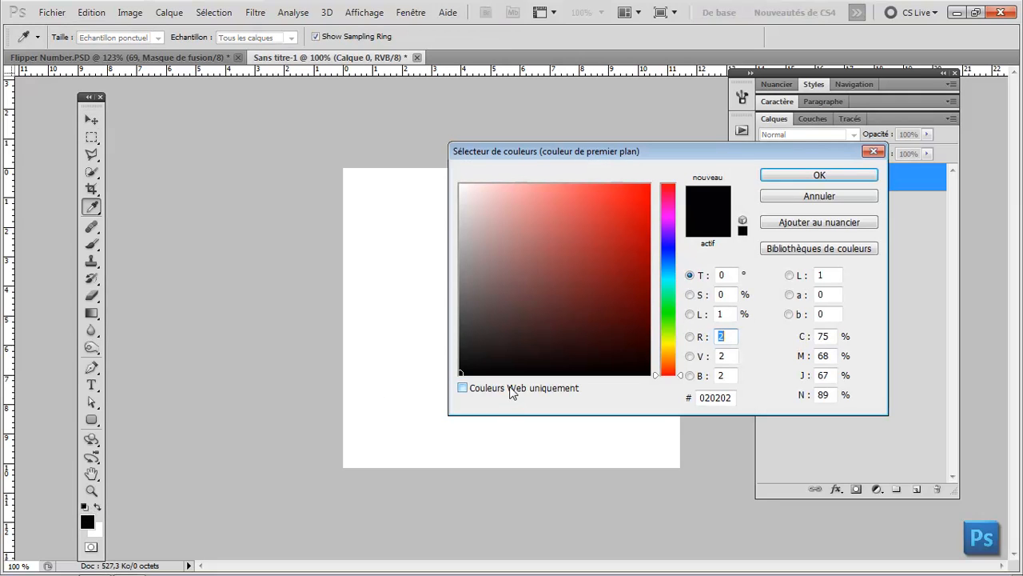
{"action": "left_click_drag", "start_coordinate": [700, 402], "coordinate": [736, 401]}
{"action": "type", "text": "404040"}
{"action": "key", "text": "Return"}
{"action": "key", "text": "v"}
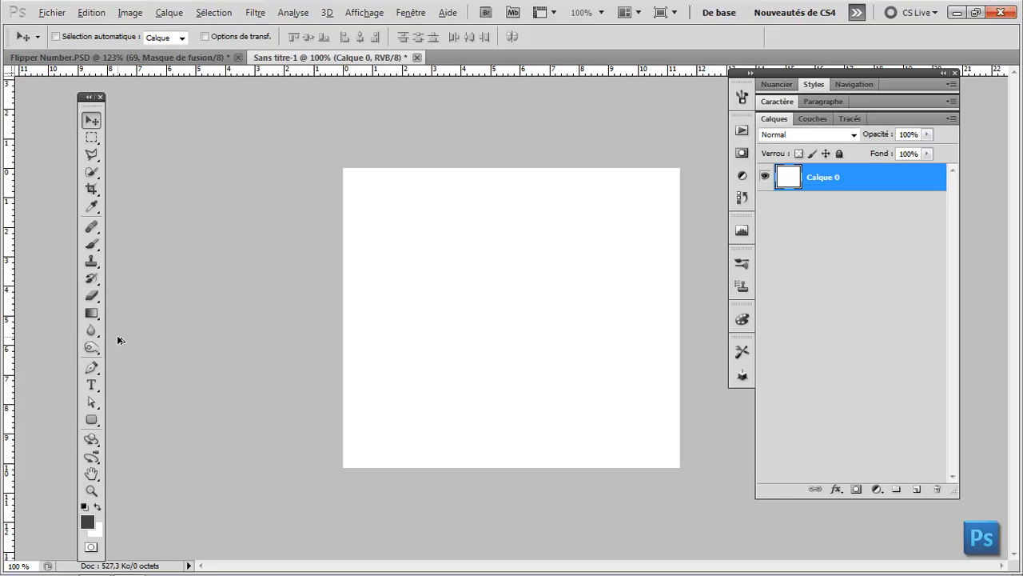
{"action": "key", "text": "alt+BackSpace"}
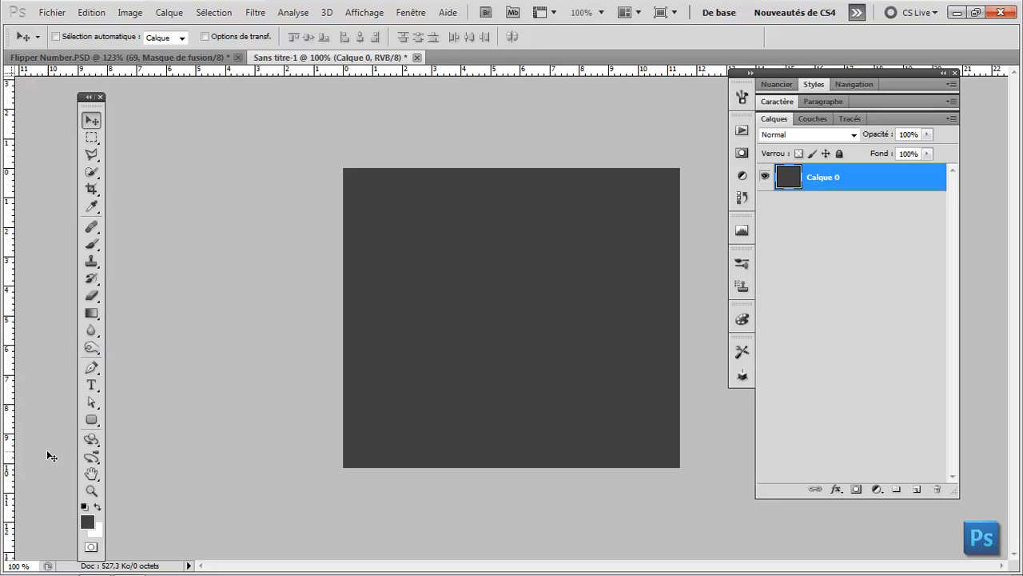
Draw a black rounded-rectangle shape layer with a 5 px radius across the canvas's upper half and clear its layer style
{"action": "key", "text": "d"}
{"action": "left_click", "coordinate": [92, 422]}
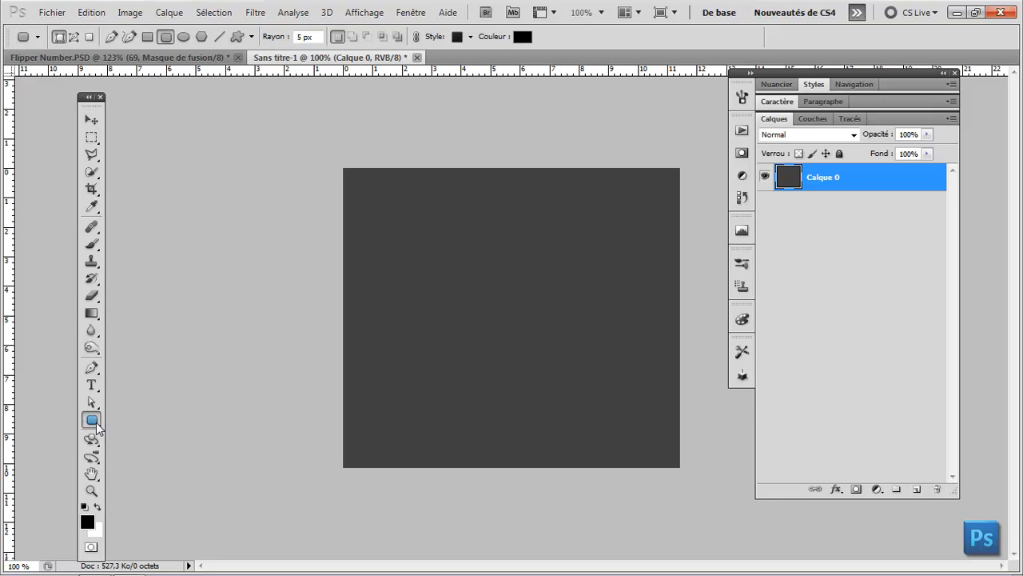
{"action": "left_click", "coordinate": [94, 424]}
{"action": "left_click", "coordinate": [175, 431]}
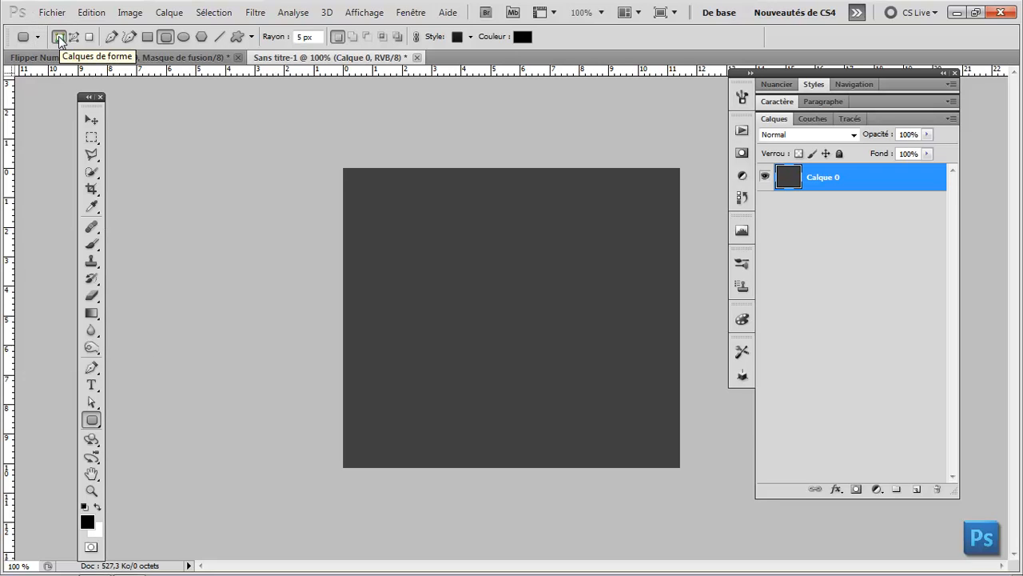
{"action": "left_click", "coordinate": [296, 36]}
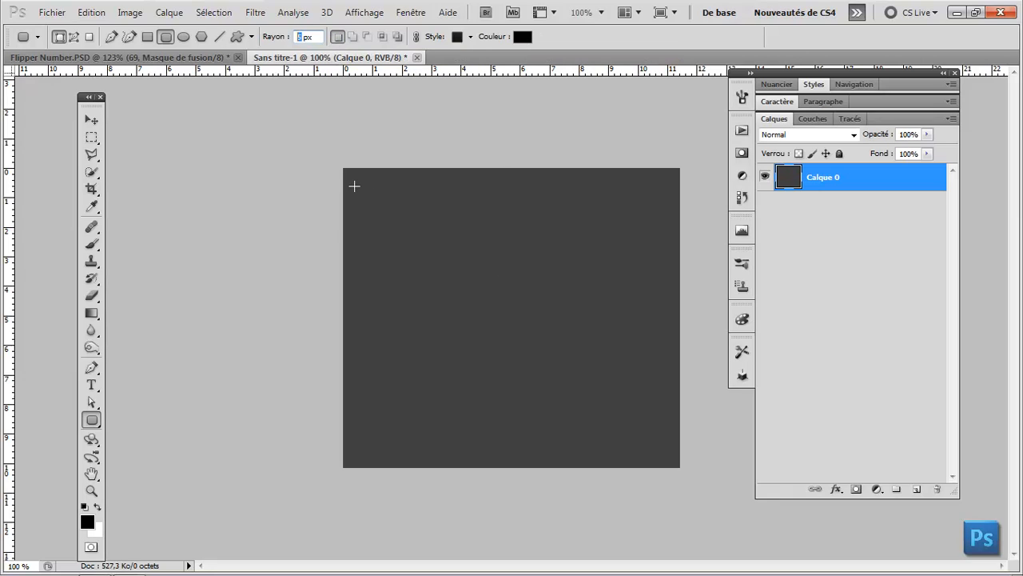
{"action": "left_click_drag", "start_coordinate": [353, 185], "coordinate": [672, 316]}
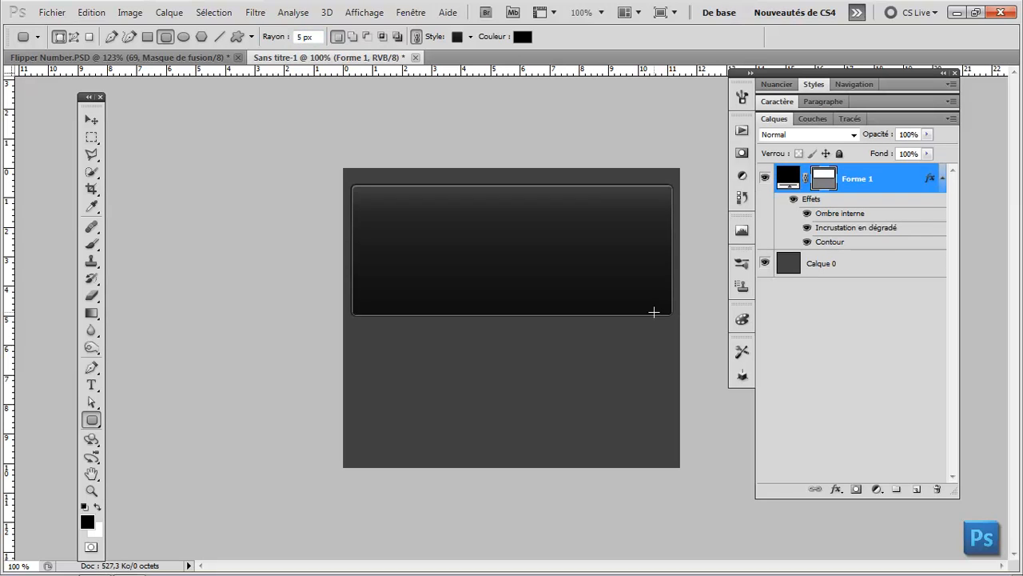
{"action": "right_click", "coordinate": [905, 182]}
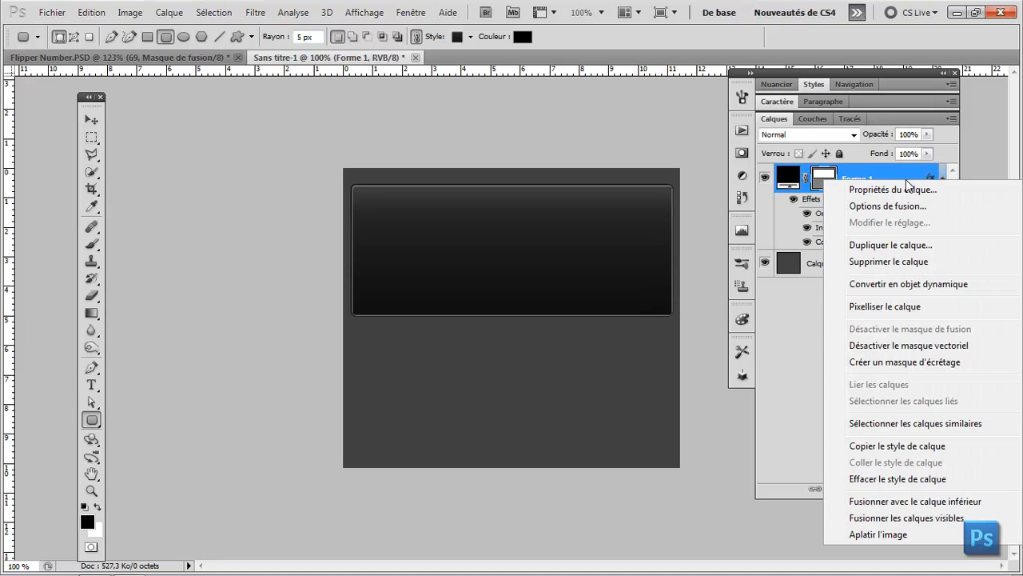
{"action": "left_click", "coordinate": [887, 480]}
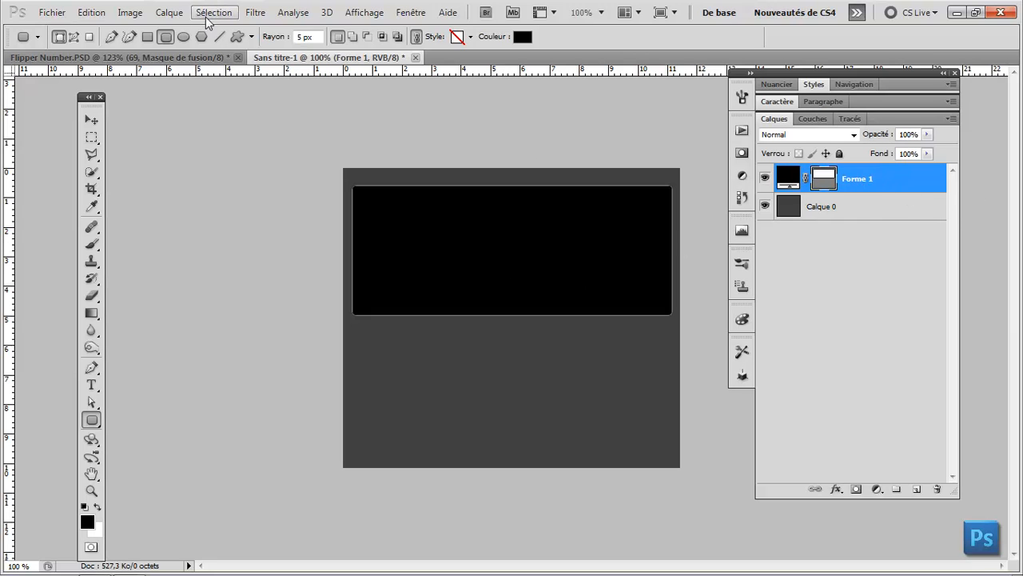
Add a gradient overlay effect to the rounded rectangle's layer and show its settings
{"action": "left_click", "coordinate": [173, 13]}
{"action": "mouse_move", "coordinate": [196, 94]}
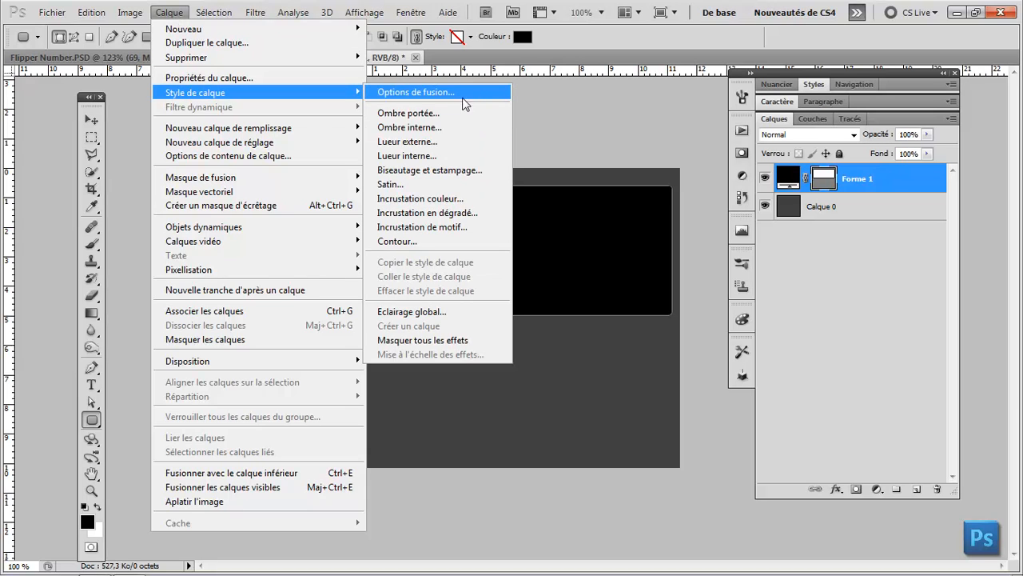
{"action": "left_click", "coordinate": [894, 182]}
{"action": "double_click", "coordinate": [893, 181]}
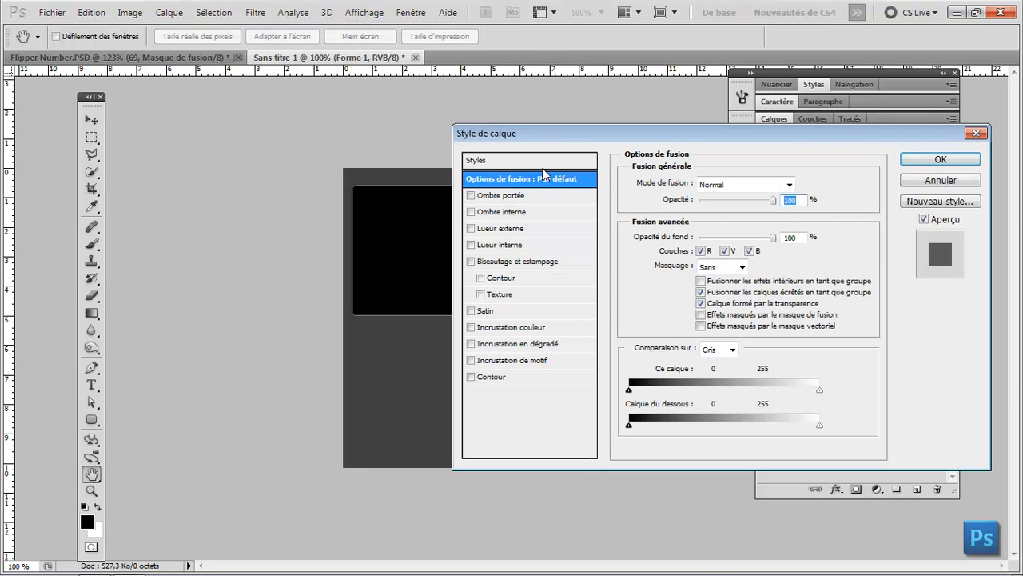
{"action": "left_click", "coordinate": [471, 344]}
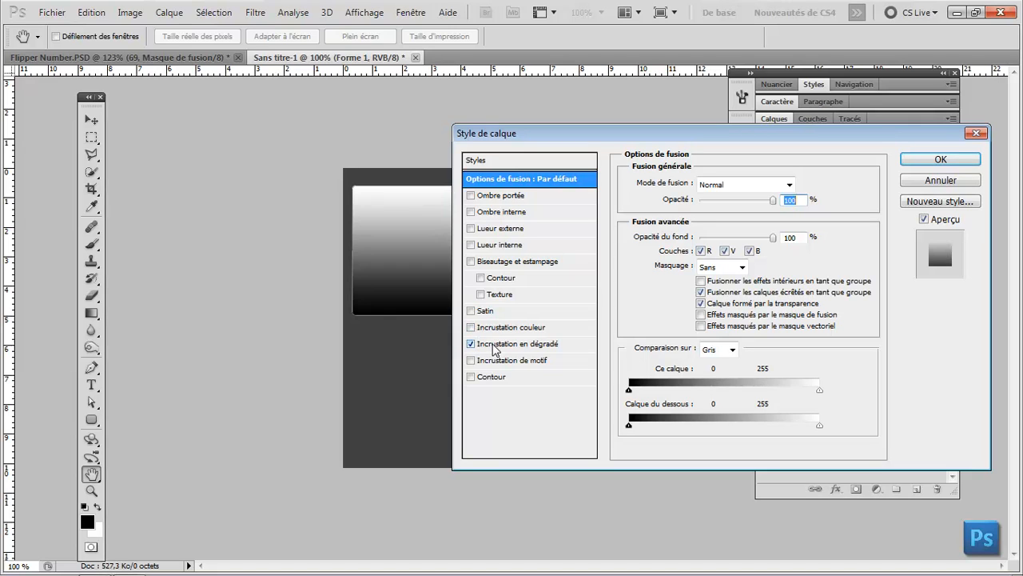
{"action": "left_click", "coordinate": [494, 349]}
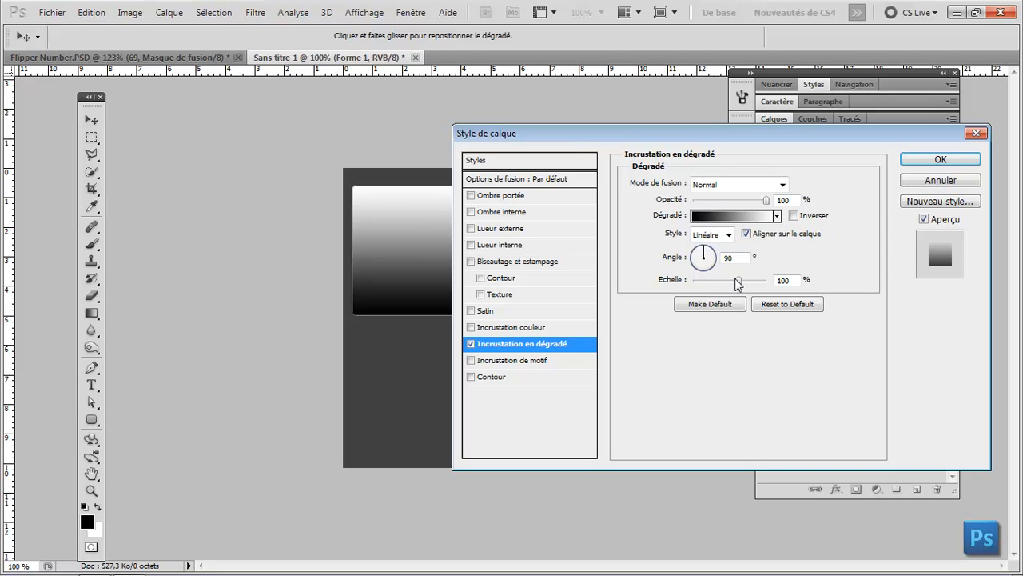
Set the starting colour stop of the overlay's gradient to #0e0e0e
{"action": "left_click", "coordinate": [714, 220]}
{"action": "left_click", "coordinate": [600, 448]}
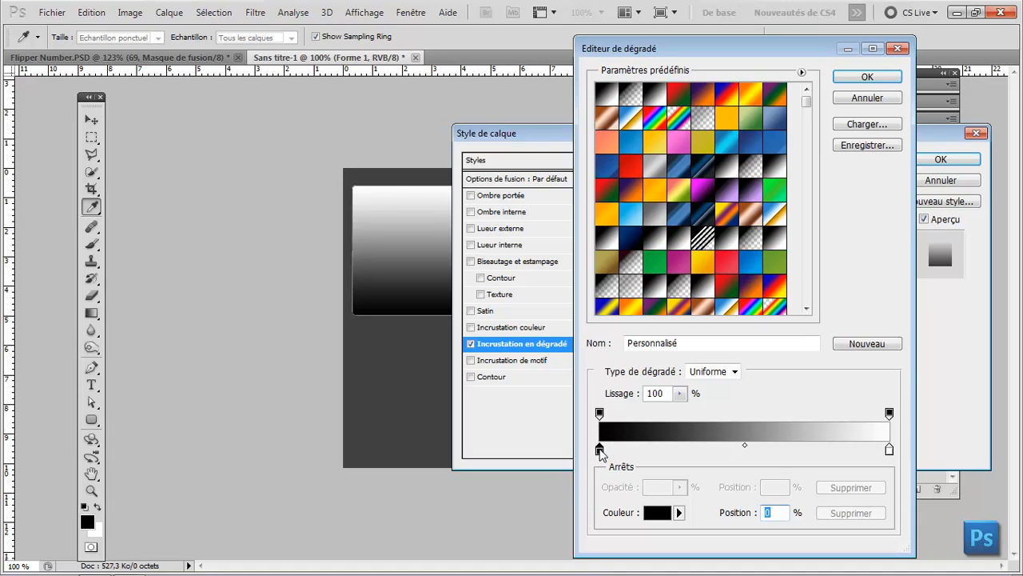
{"action": "double_click", "coordinate": [601, 450]}
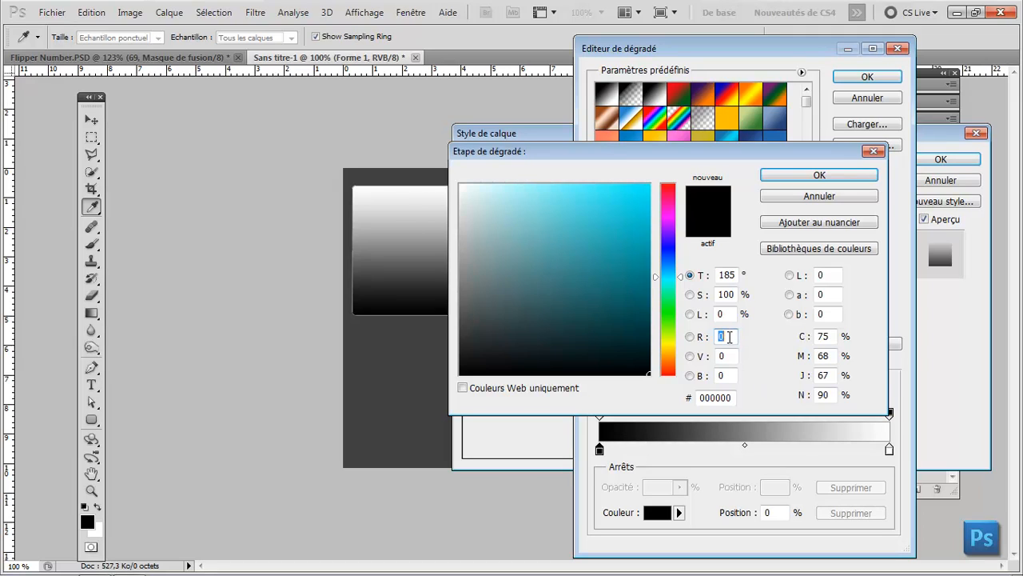
{"action": "left_click", "coordinate": [714, 398]}
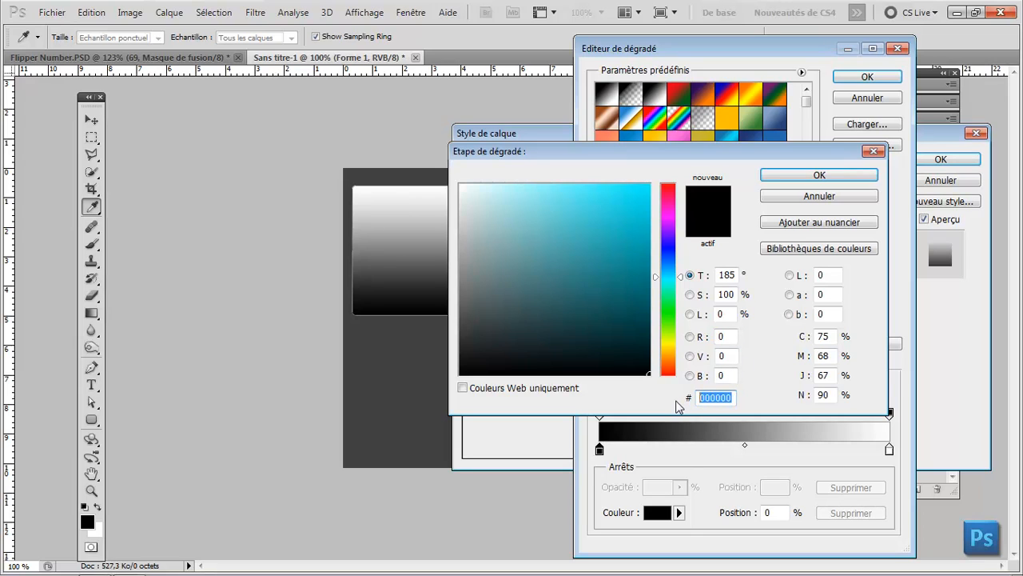
{"action": "type", "text": "0e0e0e"}
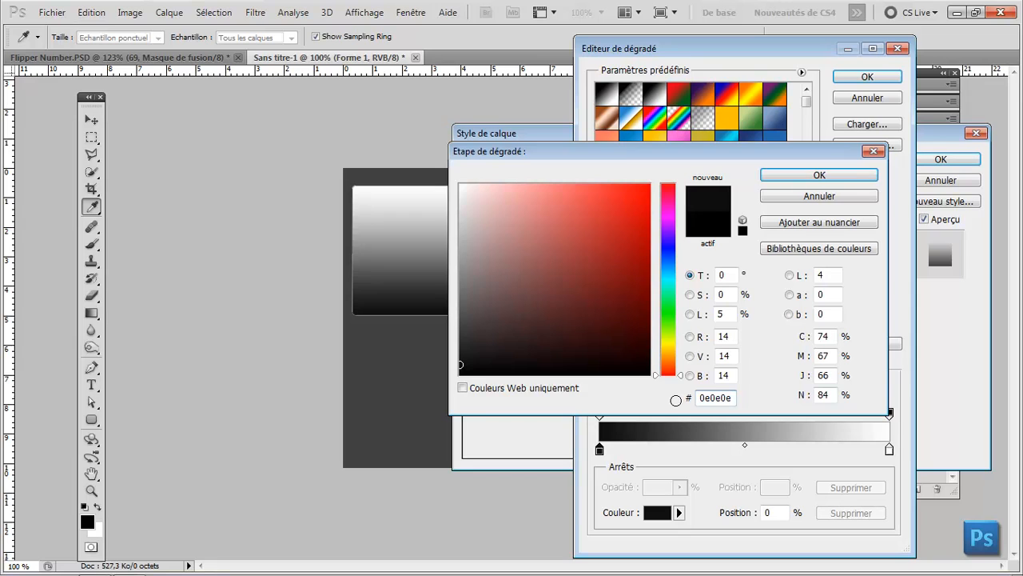
{"action": "key", "text": "Return"}
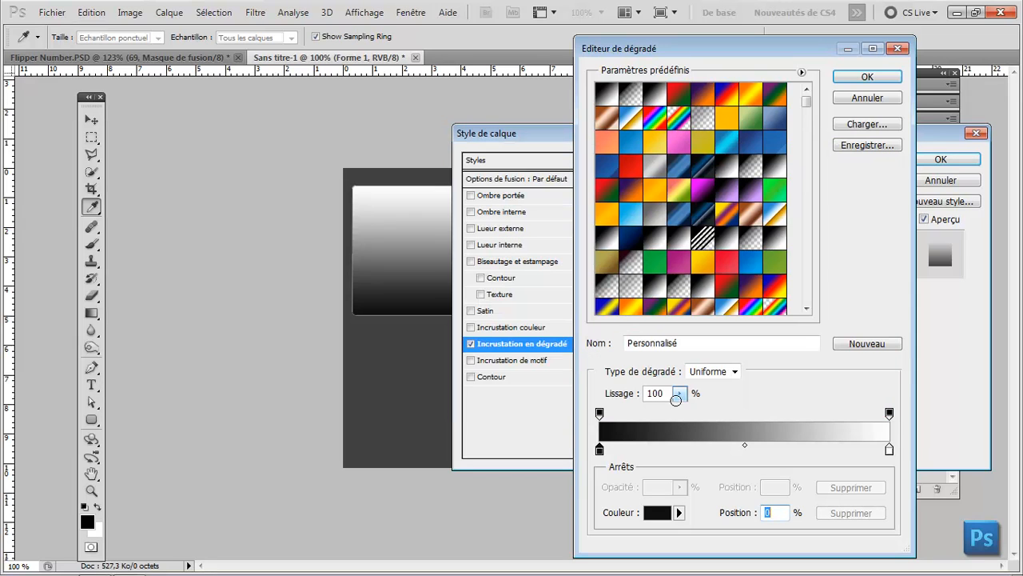
Set the gradient's end colour stop to #3d3d3d and its midpoint to 80%, and accept the edited gradient
{"action": "double_click", "coordinate": [889, 450]}
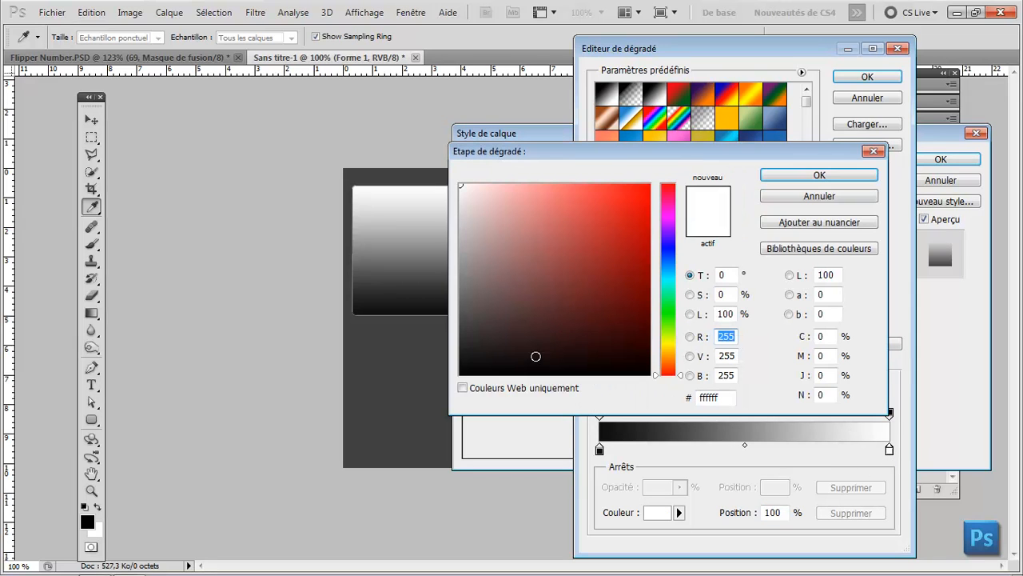
{"action": "left_click", "coordinate": [727, 402]}
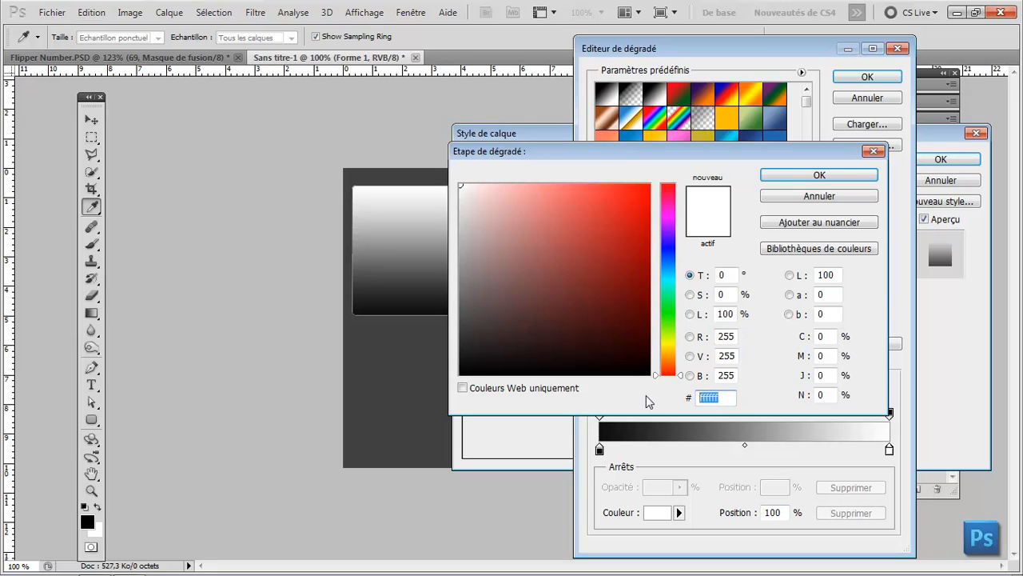
{"action": "type", "text": "3d3d3d"}
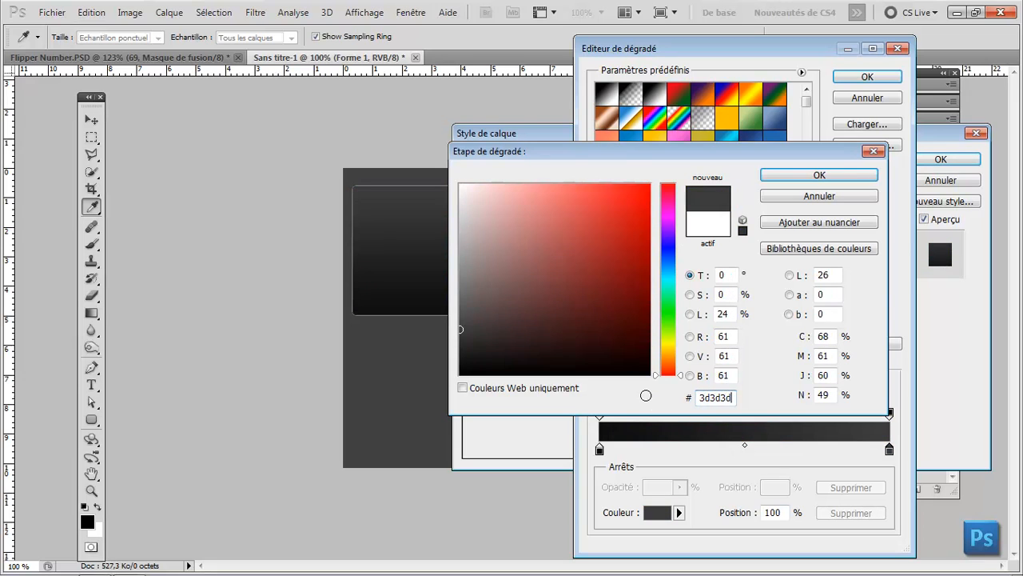
{"action": "key", "text": "Return"}
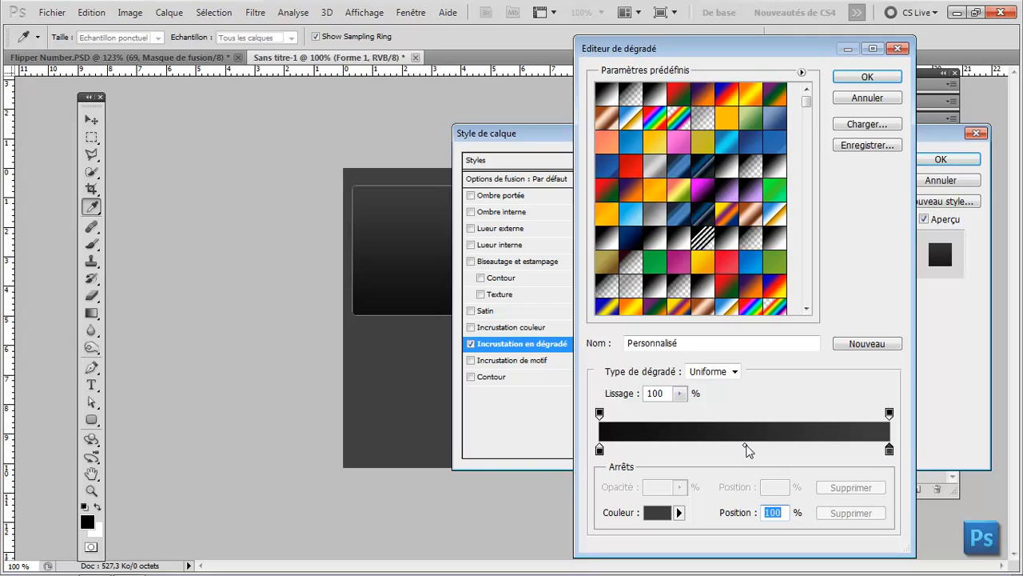
{"action": "left_click_drag", "start_coordinate": [746, 446], "coordinate": [779, 446]}
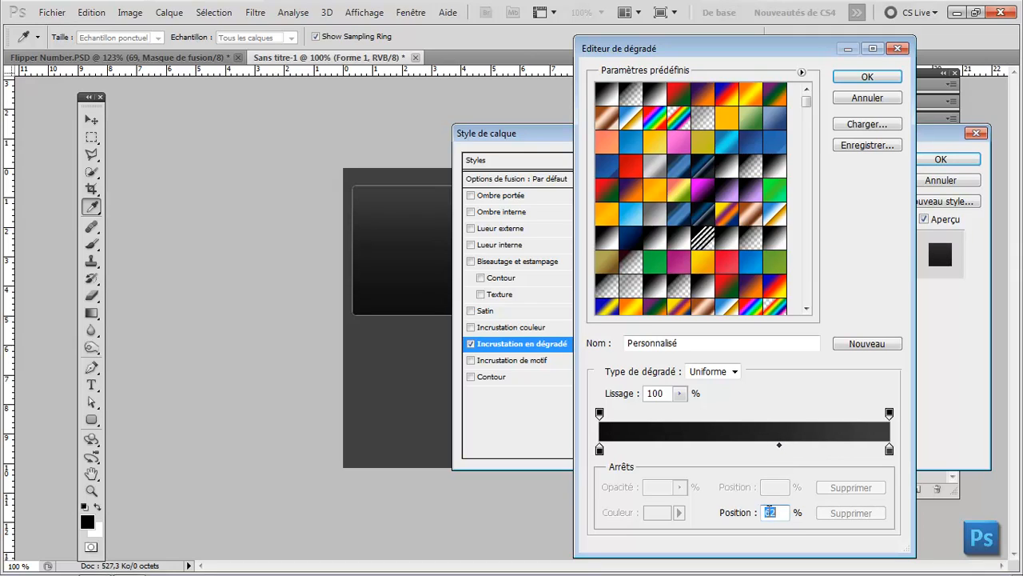
{"action": "type", "text": "80"}
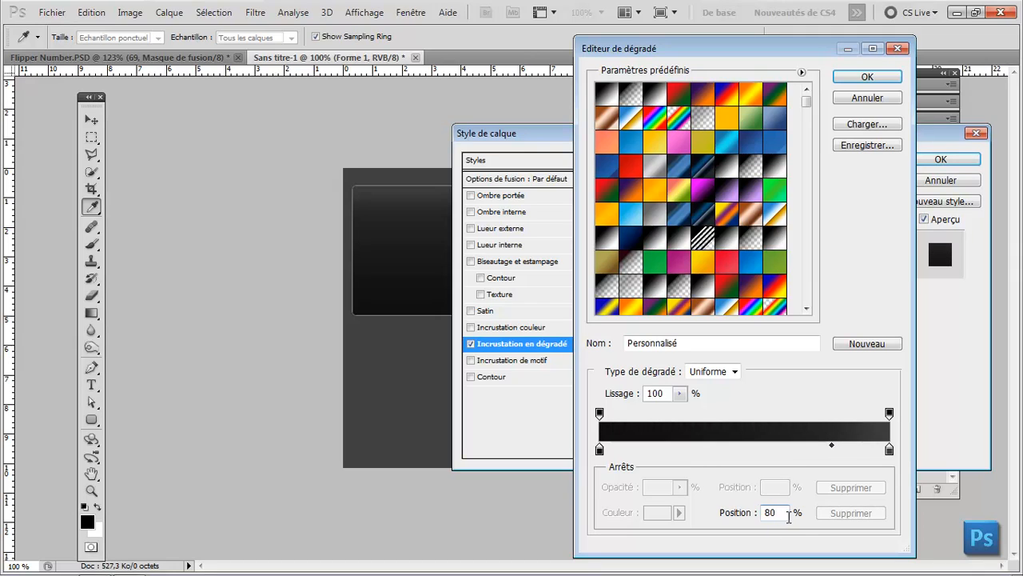
{"action": "left_click", "coordinate": [852, 79]}
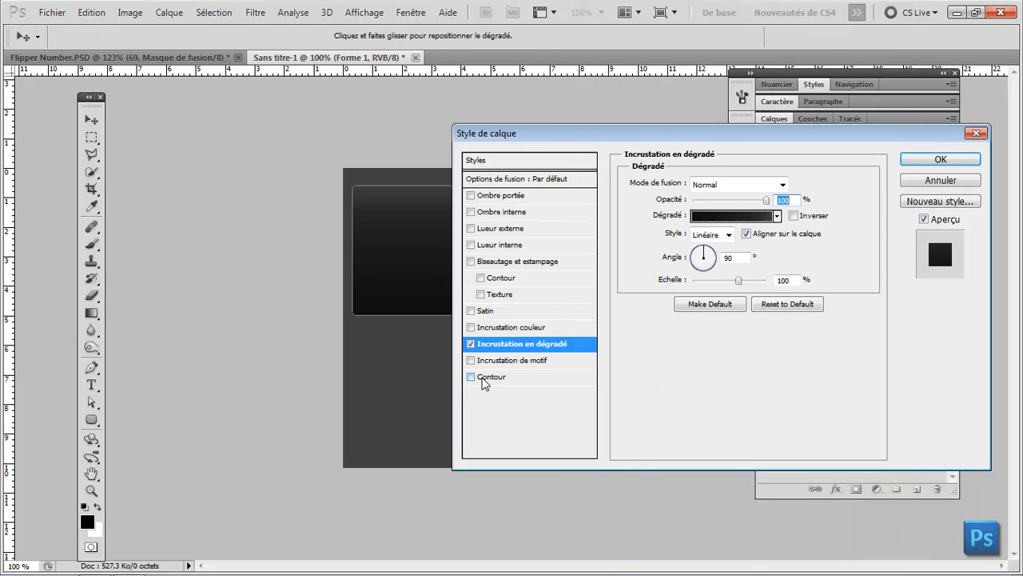
Add a stroke effect to the rounded rectangle, 2 px in size and coloured #191919
{"action": "left_click", "coordinate": [472, 377]}
{"action": "left_click", "coordinate": [490, 377]}
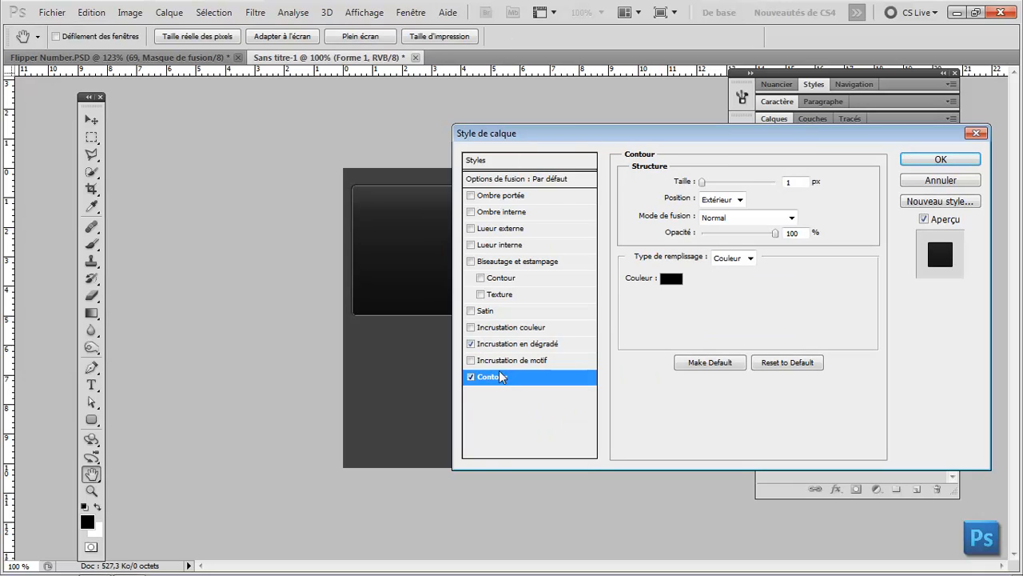
{"action": "left_click", "coordinate": [794, 182]}
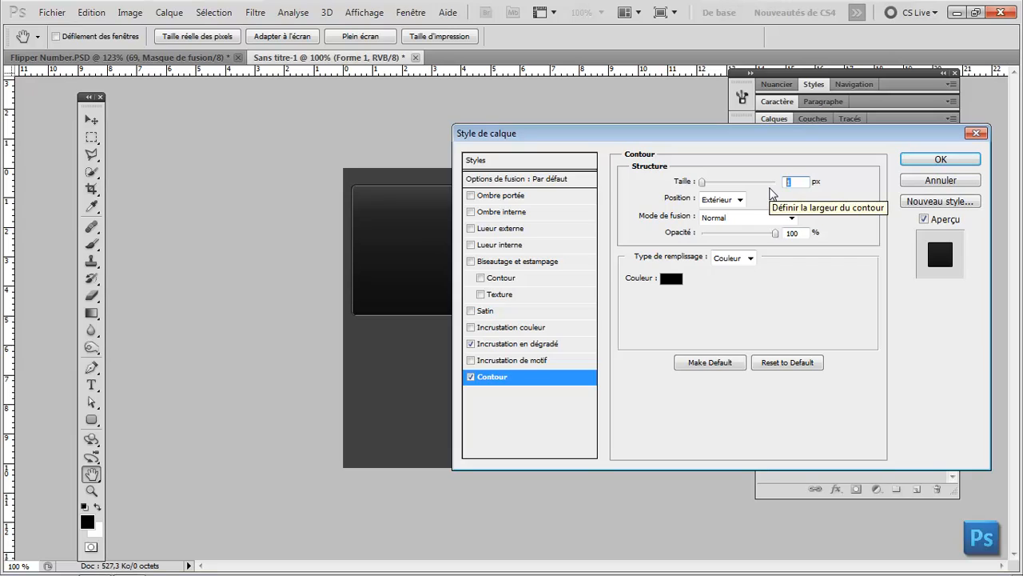
{"action": "type", "text": "2"}
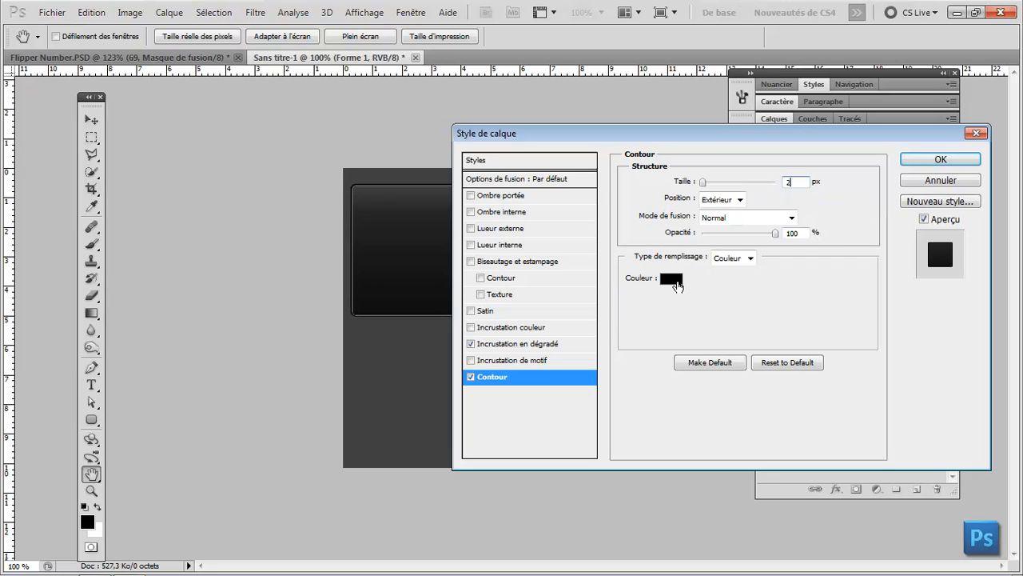
{"action": "left_click", "coordinate": [674, 284]}
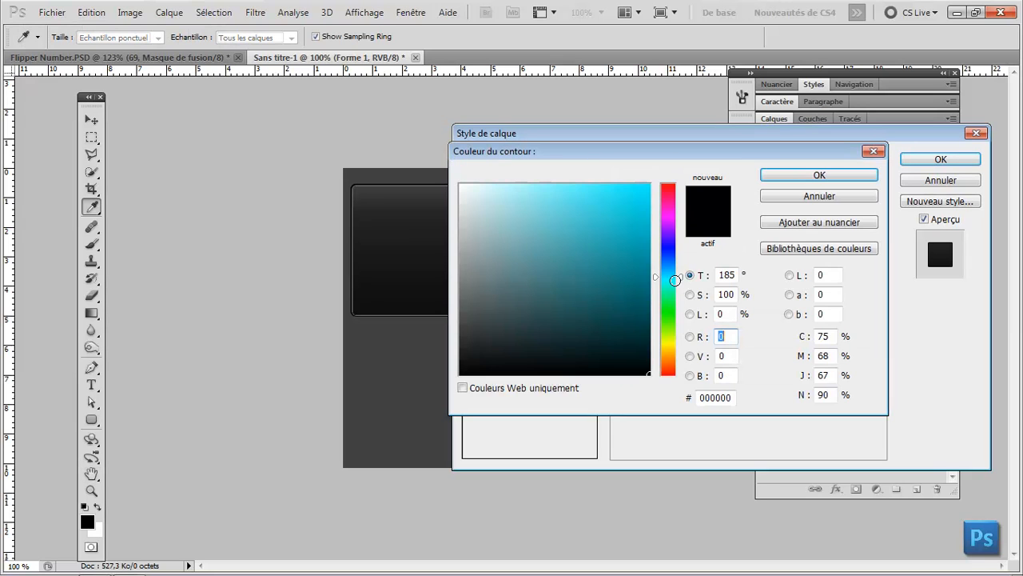
{"action": "left_click_drag", "start_coordinate": [733, 397], "coordinate": [661, 401]}
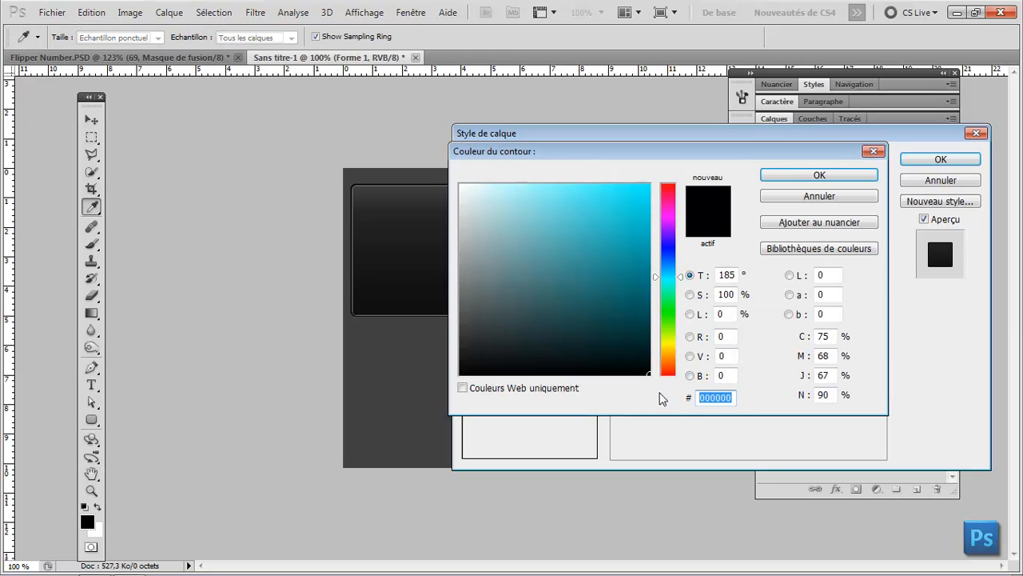
{"action": "type", "text": "191919"}
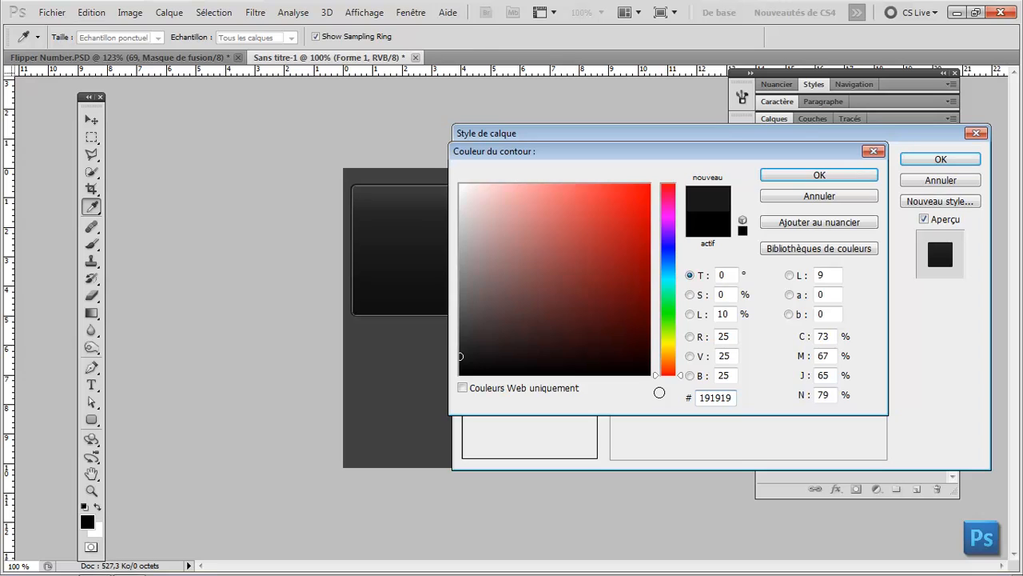
{"action": "key", "text": "Return"}
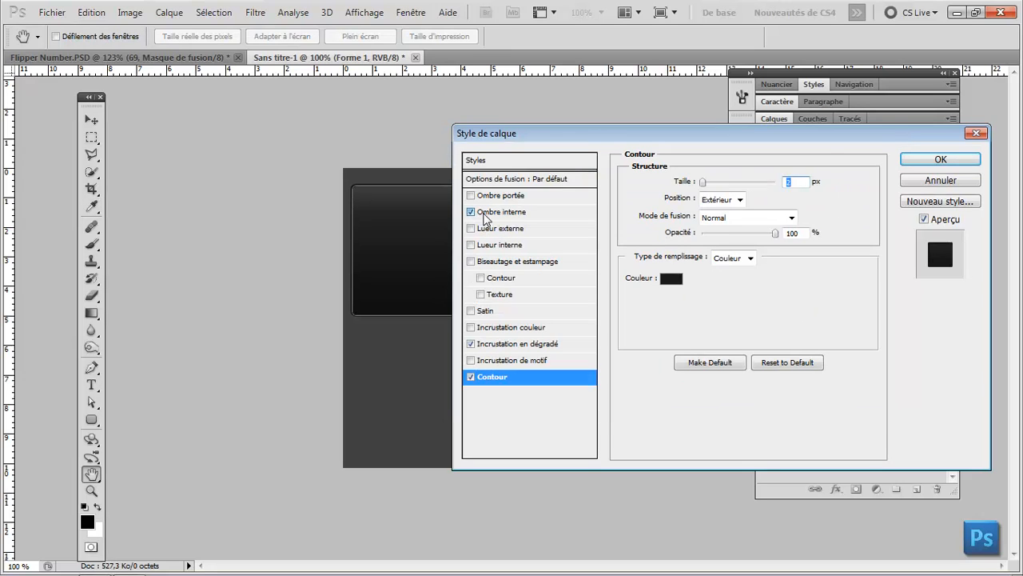
Add an inner shadow to the rounded rectangle with the Incrustation blend mode and white as its colour
{"action": "left_click", "coordinate": [484, 215]}
{"action": "left_click", "coordinate": [758, 188]}
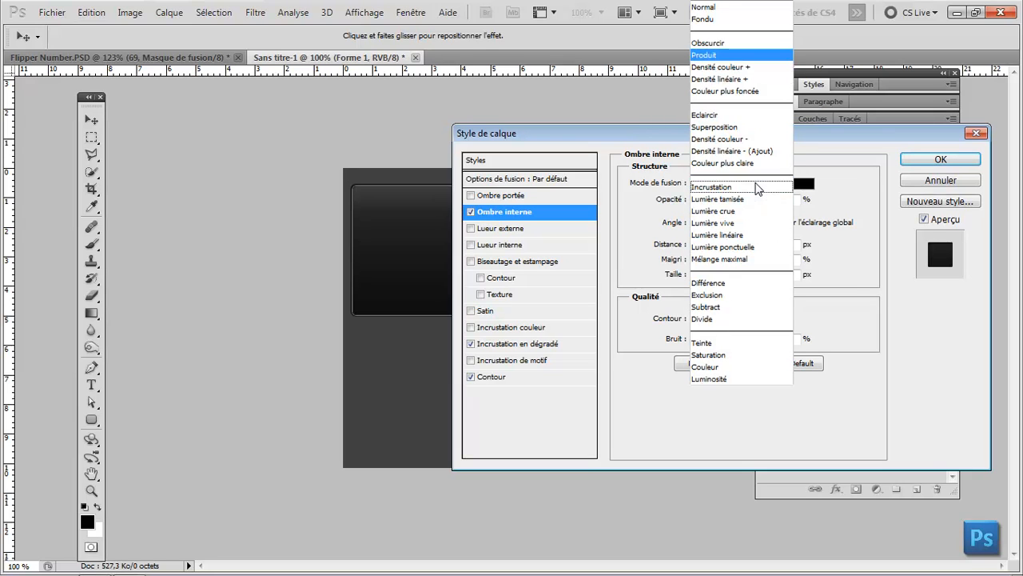
{"action": "left_click", "coordinate": [732, 188]}
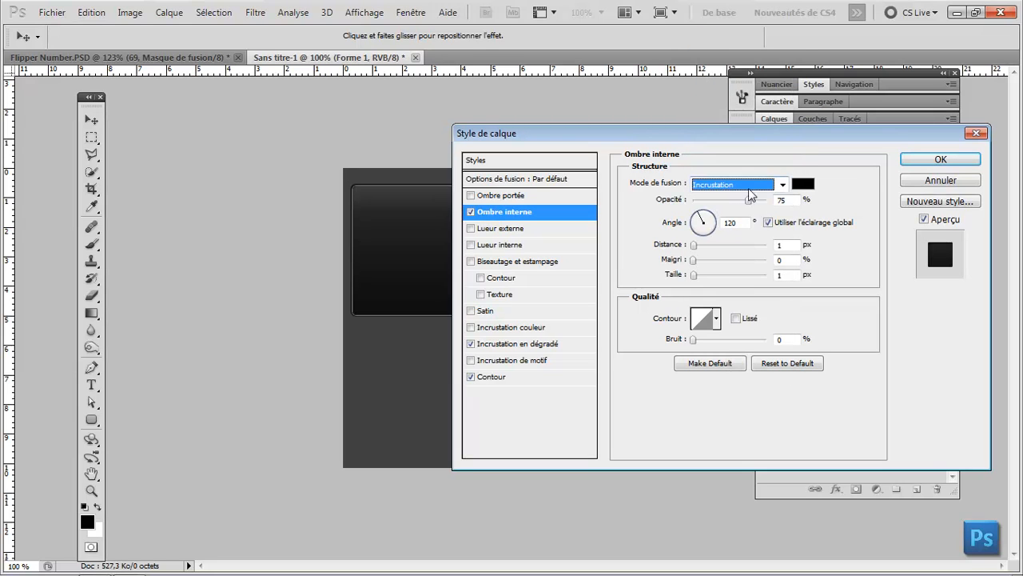
{"action": "left_click", "coordinate": [804, 189]}
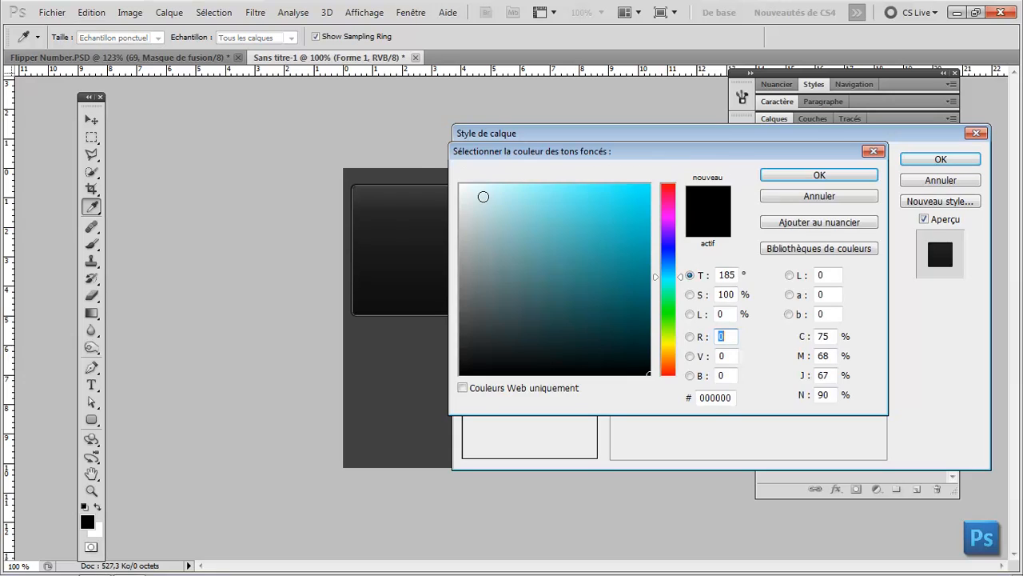
{"action": "left_click", "coordinate": [458, 178]}
{"action": "key", "text": "Return"}
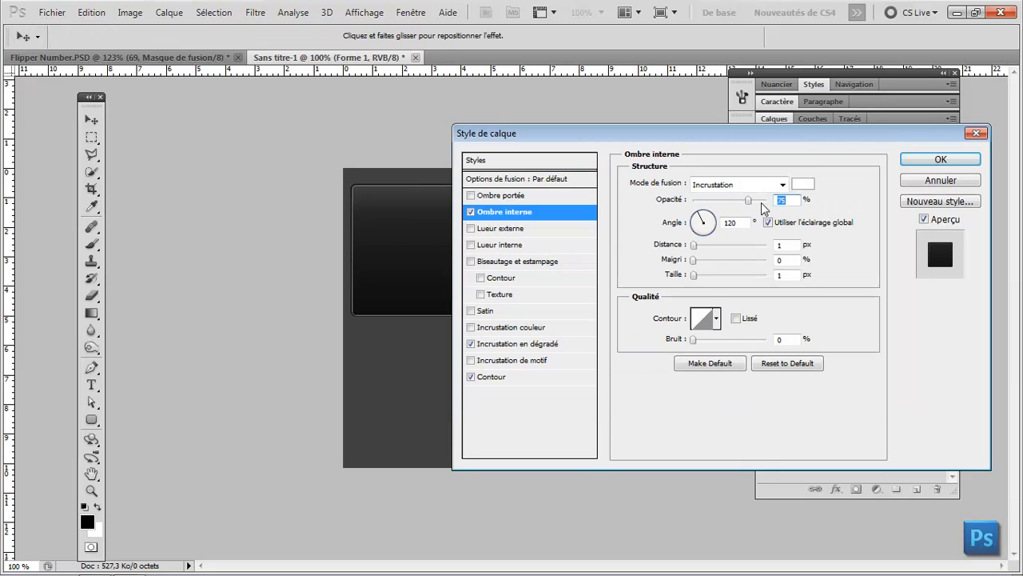
Set the inner shadow to 70% opacity, a 90° angle without global light, 2 px distance and 0 px size, and accept the layer style
{"action": "type", "text": "70"}
{"action": "left_click", "coordinate": [770, 225]}
{"action": "left_click", "coordinate": [686, 223]}
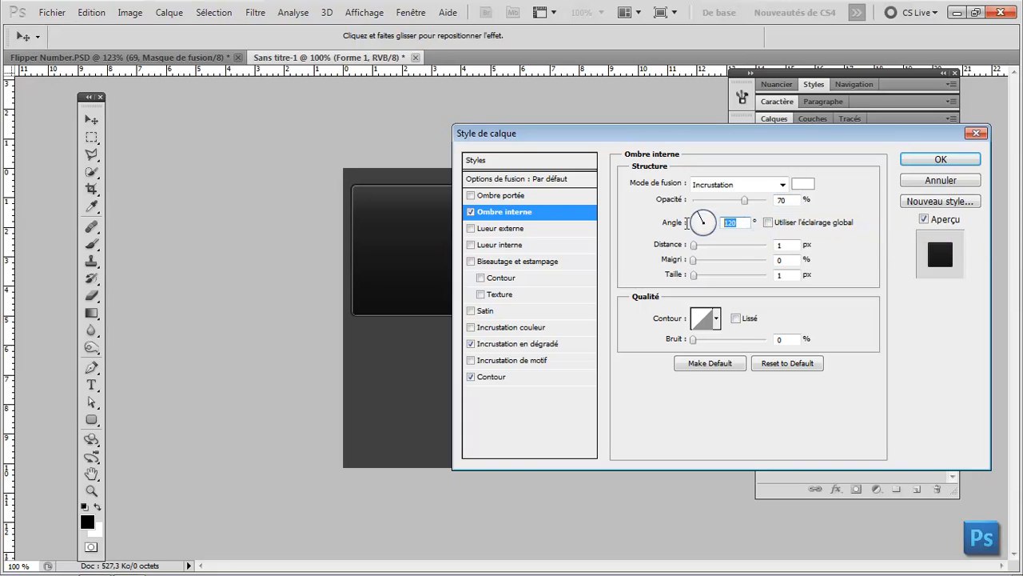
{"action": "type", "text": "90"}
{"action": "left_click", "coordinate": [792, 245]}
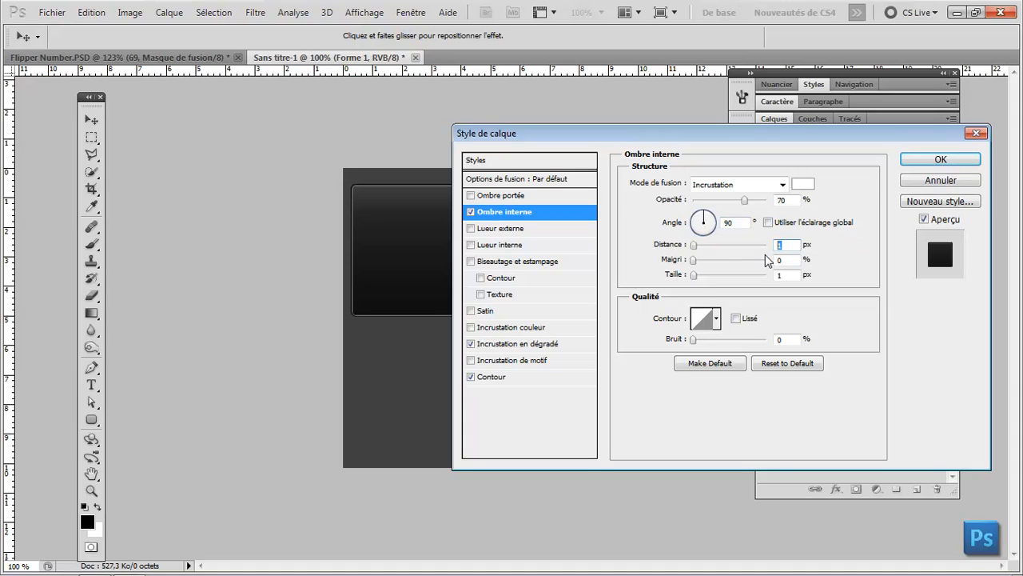
{"action": "type", "text": "2"}
{"action": "left_click", "coordinate": [790, 274]}
{"action": "left_click", "coordinate": [933, 160]}
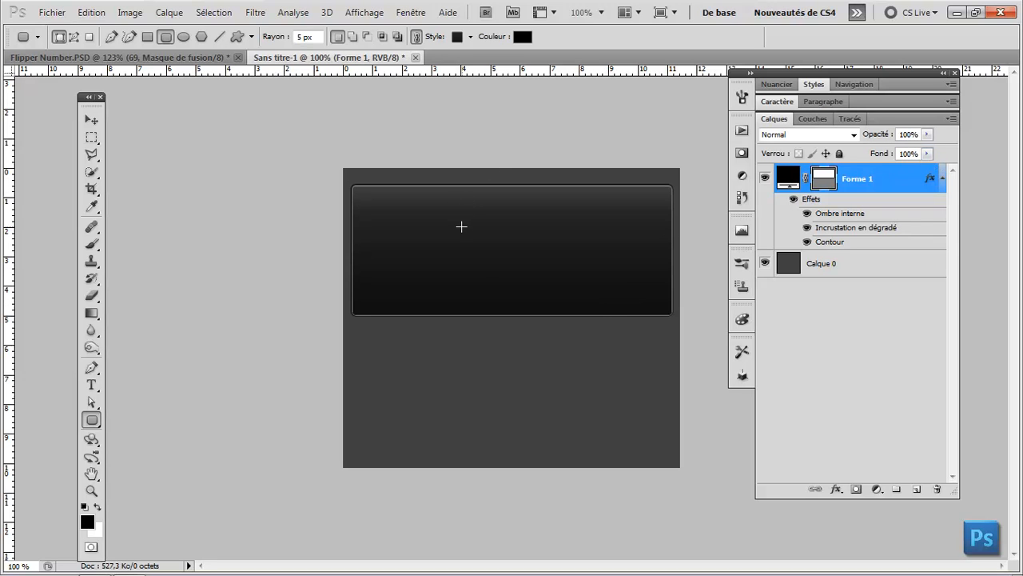
Duplicate the styled rounded rectangle straight down into the canvas's lower half, leaving a narrow gap below the original
{"action": "scroll", "coordinate": [482, 279], "scroll_direction": "up", "scroll_amount": 2}
{"action": "scroll", "coordinate": [482, 280], "scroll_direction": "down", "scroll_amount": 1}
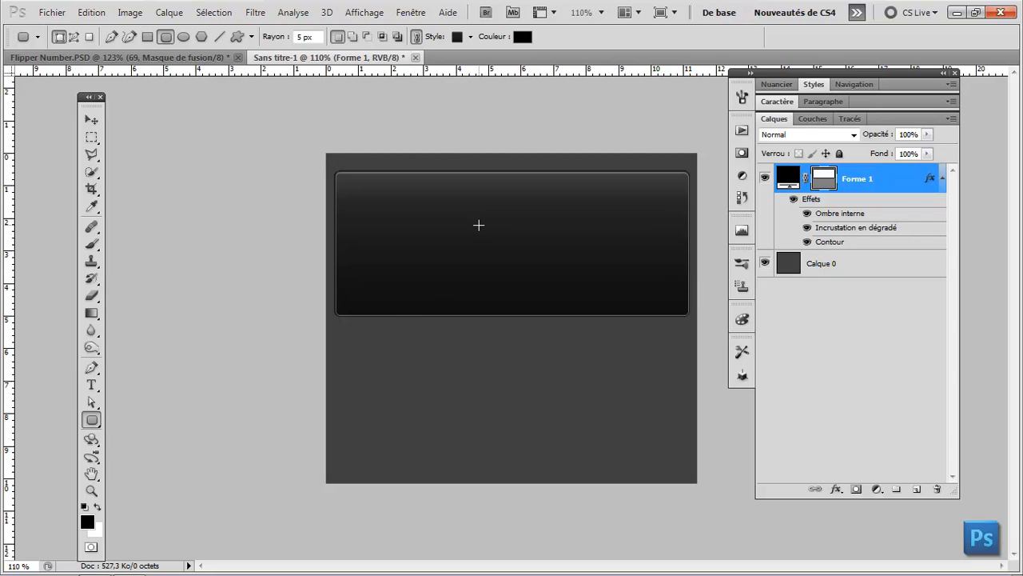
{"action": "key", "text": "v"}
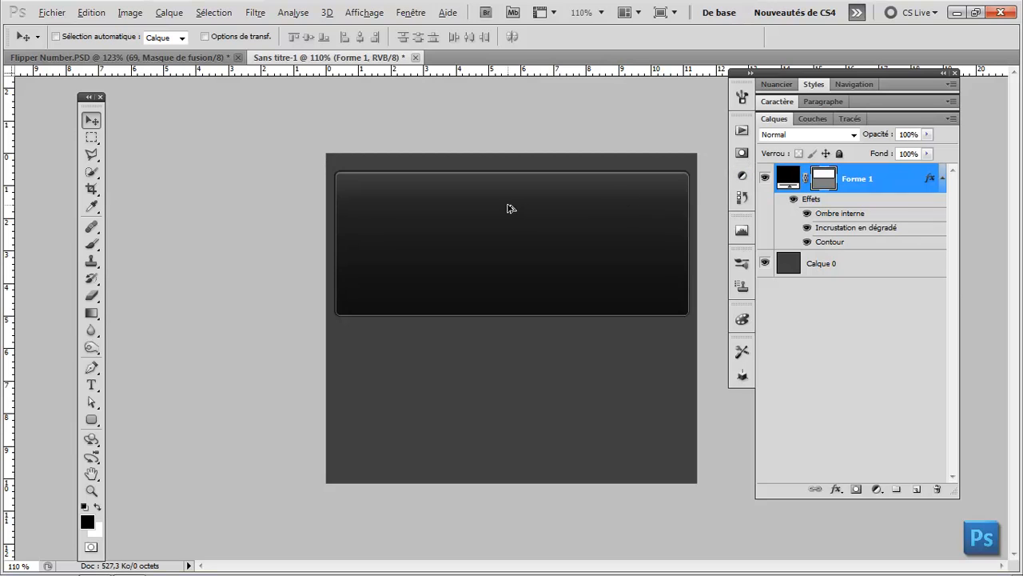
{"action": "left_click_drag", "start_coordinate": [509, 209], "coordinate": [509, 350]}
{"action": "scroll", "coordinate": [510, 351], "scroll_direction": "up", "scroll_amount": 5}
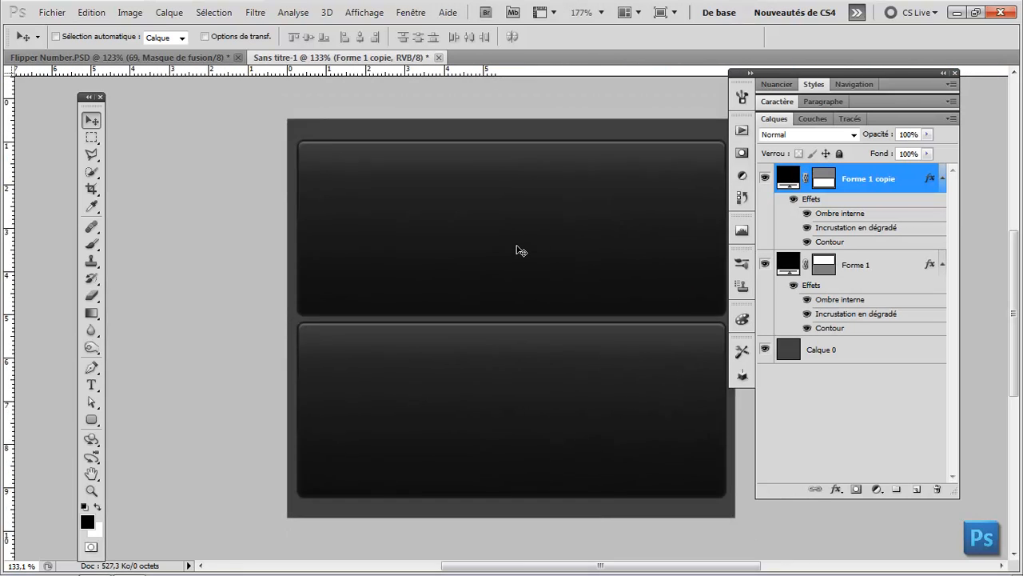
{"action": "scroll", "coordinate": [520, 247], "scroll_direction": "down", "scroll_amount": 3}
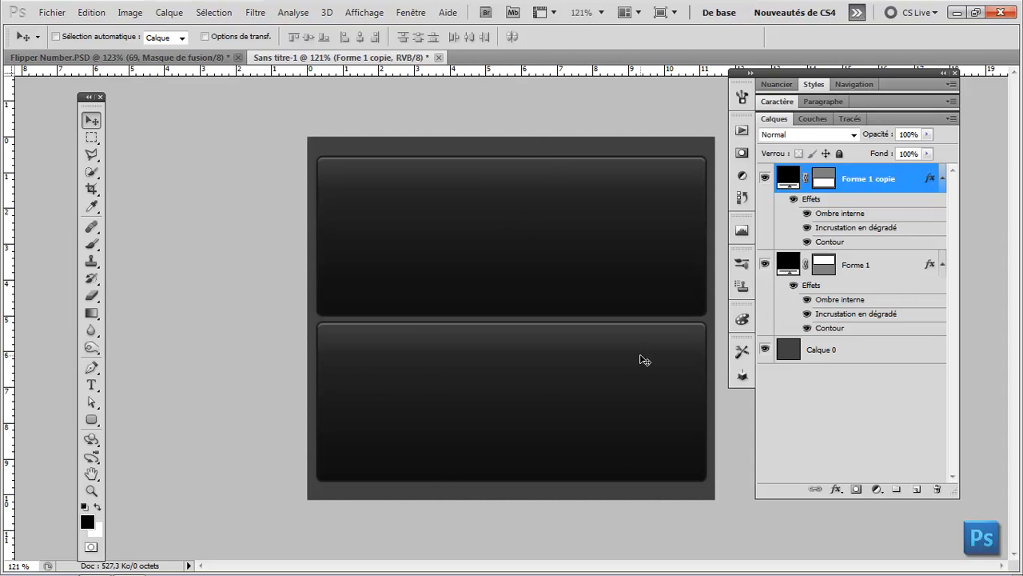
{"action": "scroll", "coordinate": [471, 378], "scroll_direction": "down", "scroll_amount": 1}
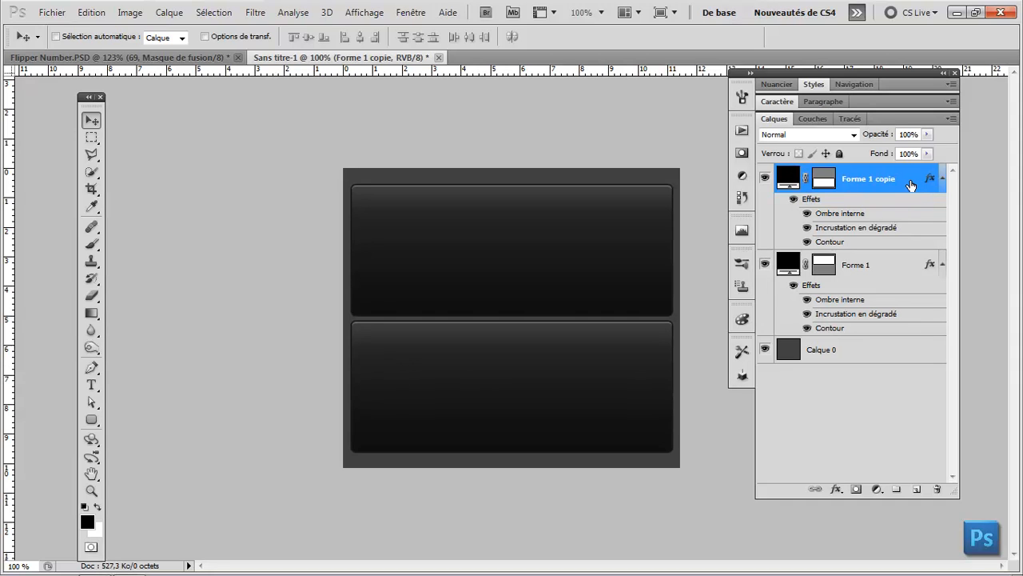
Darken the end colour stop of the lower panel's gradient overlay to #202020 and accept the edited gradient
{"action": "double_click", "coordinate": [910, 186]}
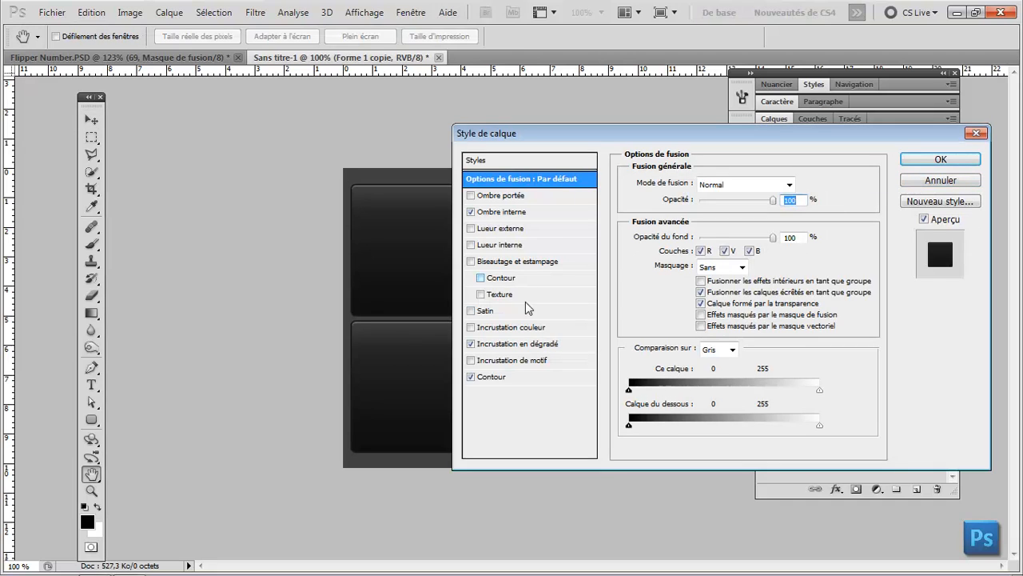
{"action": "left_click", "coordinate": [515, 352]}
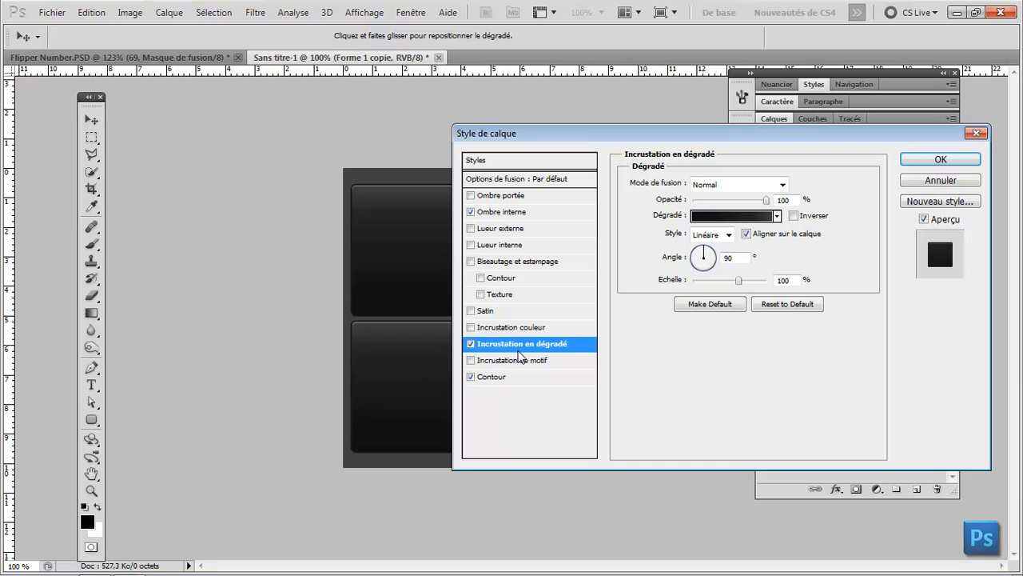
{"action": "double_click", "coordinate": [726, 217]}
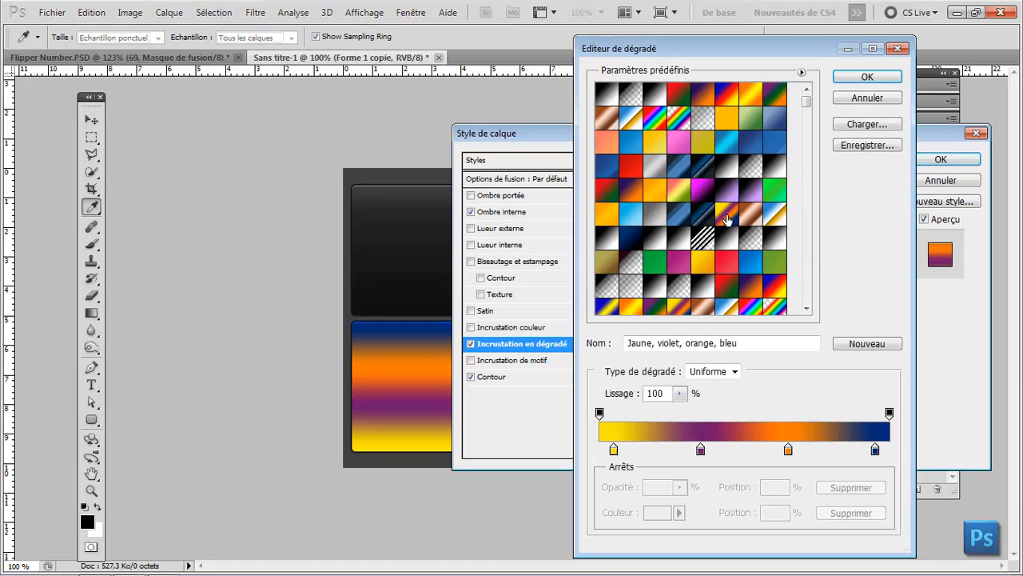
{"action": "left_click", "coordinate": [870, 98]}
{"action": "left_click", "coordinate": [740, 221]}
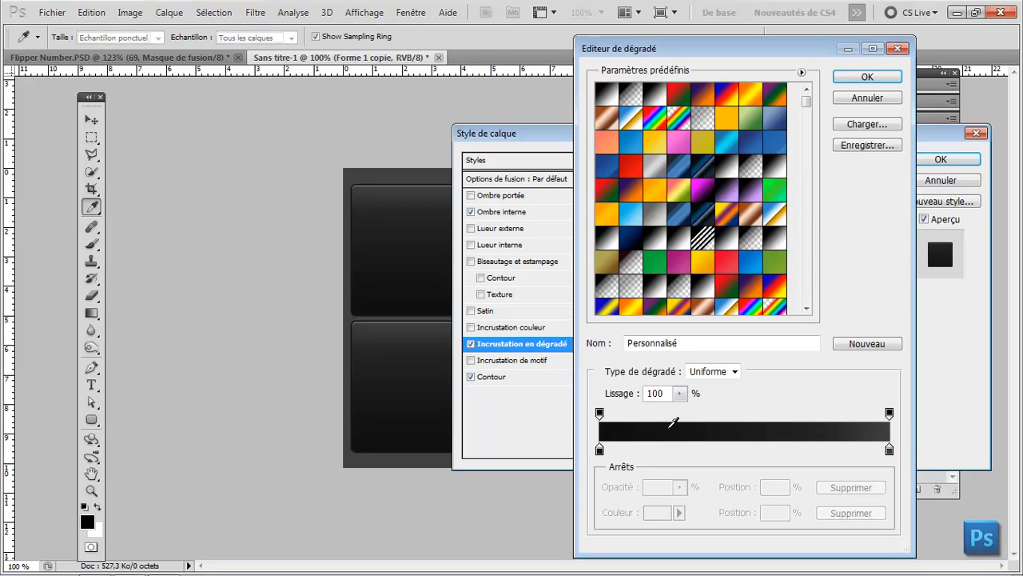
{"action": "left_click", "coordinate": [890, 450]}
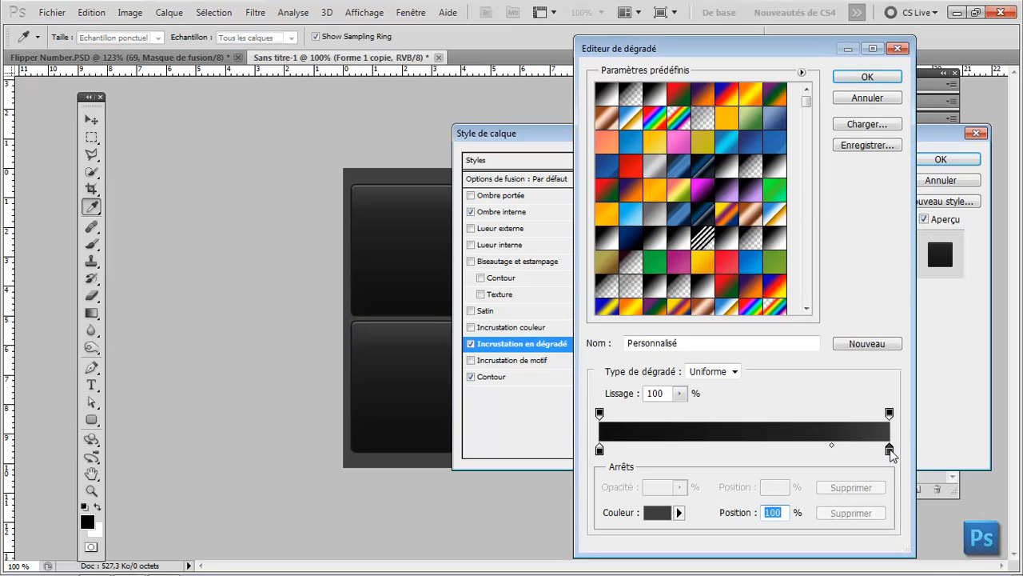
{"action": "double_click", "coordinate": [890, 450]}
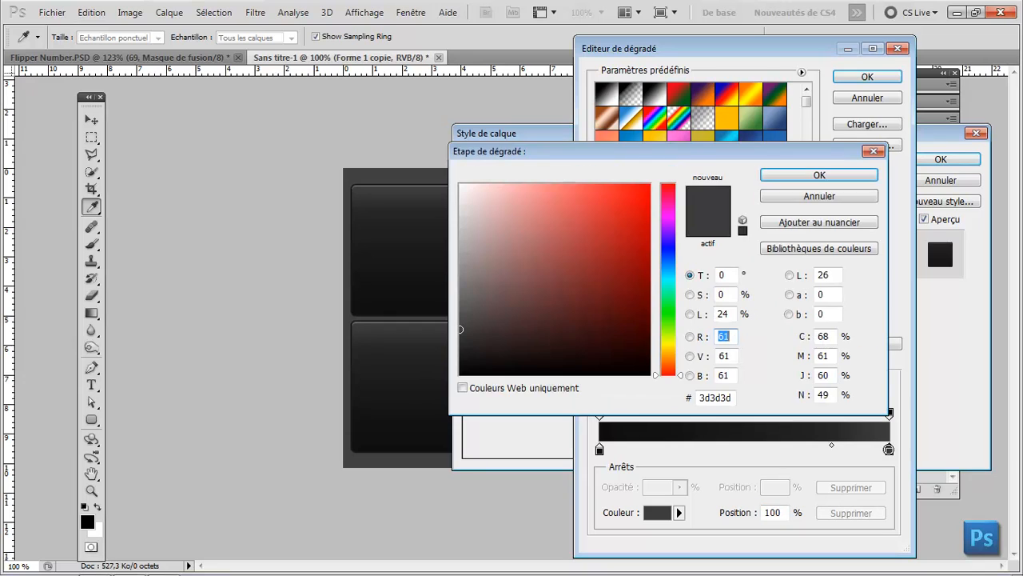
{"action": "left_click_drag", "start_coordinate": [459, 330], "coordinate": [460, 350]}
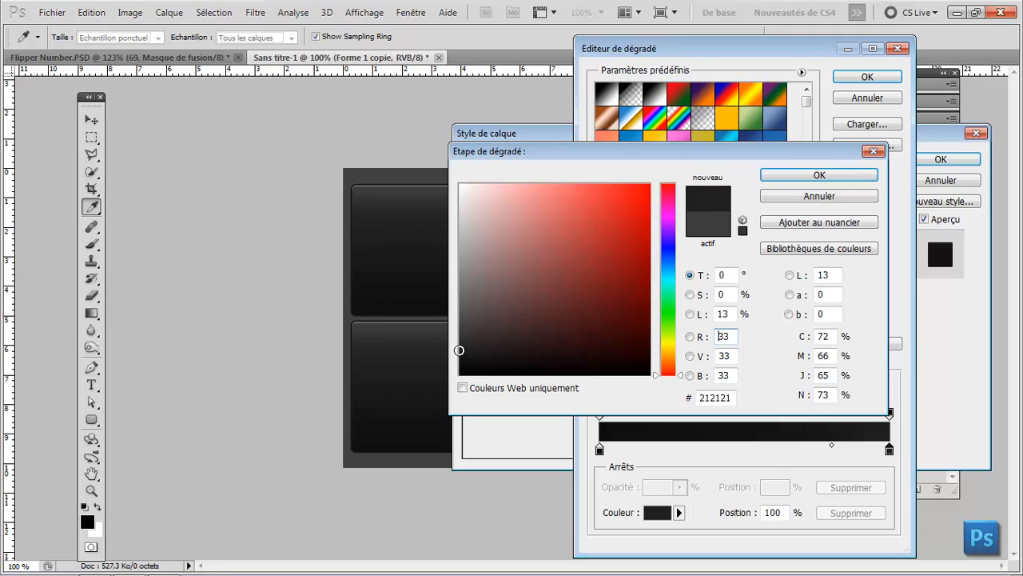
{"action": "left_click_drag", "start_coordinate": [460, 350], "coordinate": [459, 349]}
{"action": "left_click", "coordinate": [799, 176]}
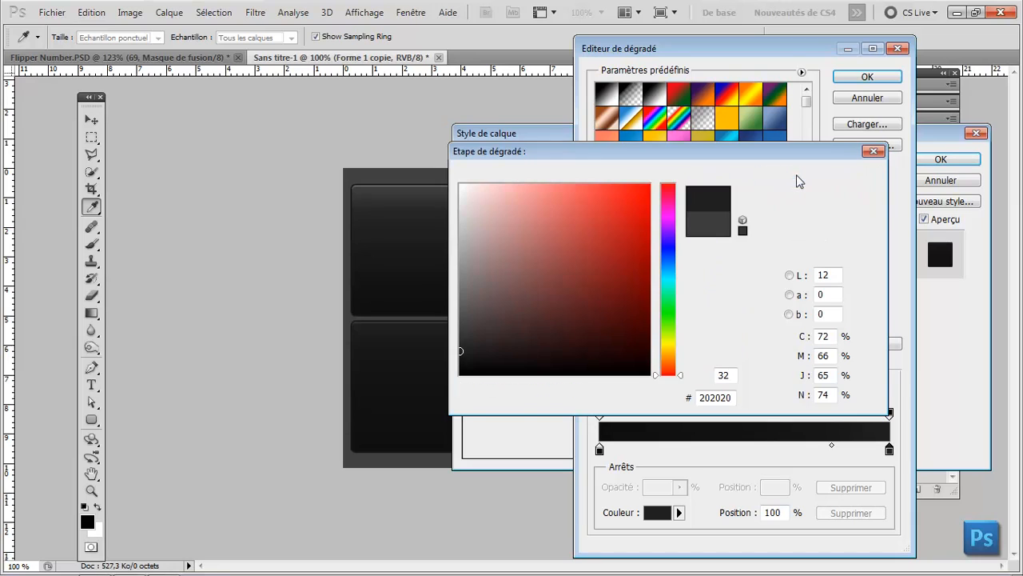
{"action": "left_click", "coordinate": [868, 77]}
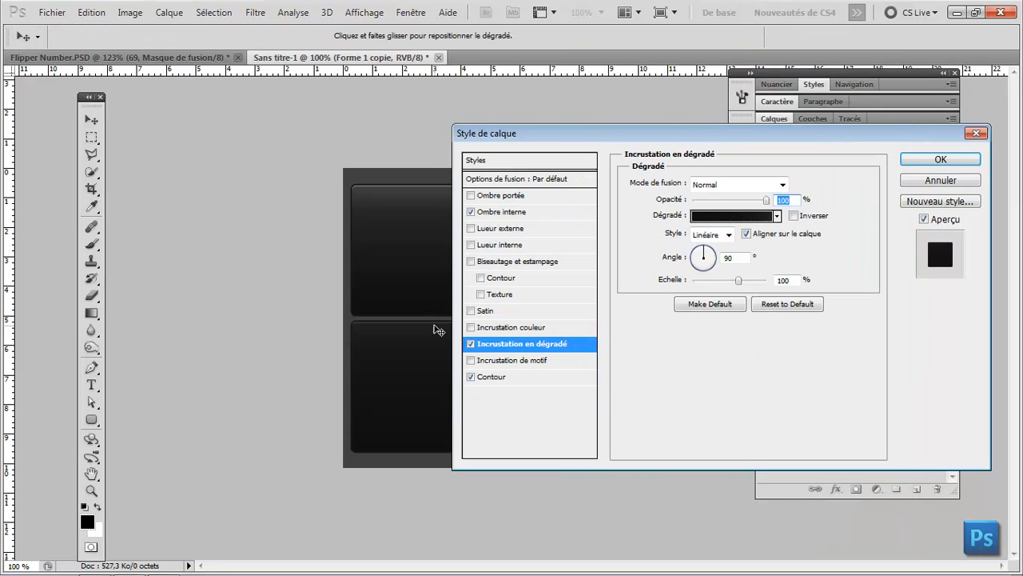
Change the lower panel's inner shadow to Normal blend mode, 15% opacity and a -90° angle, and accept the layer style
{"action": "left_click", "coordinate": [520, 214]}
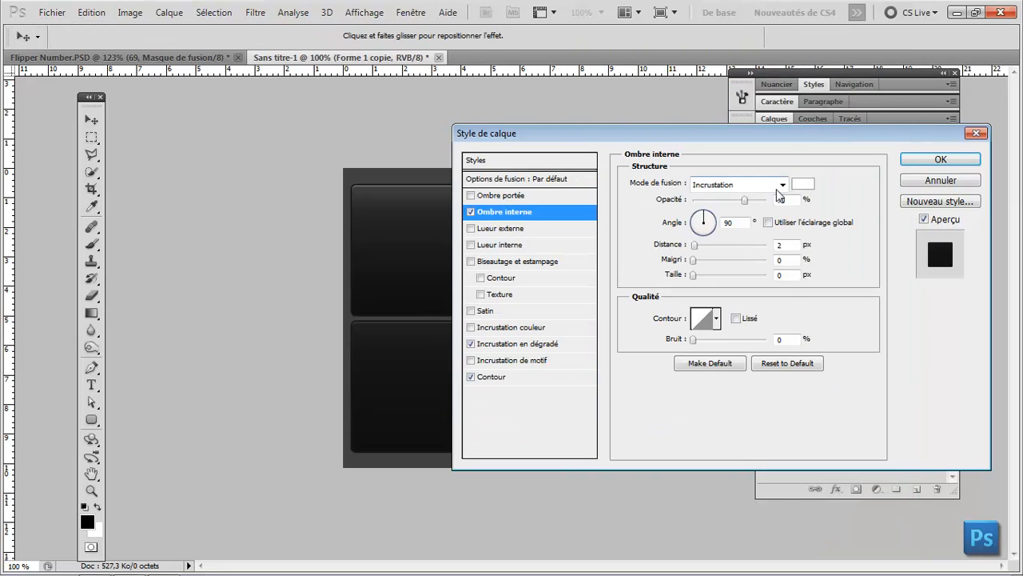
{"action": "left_click", "coordinate": [778, 189]}
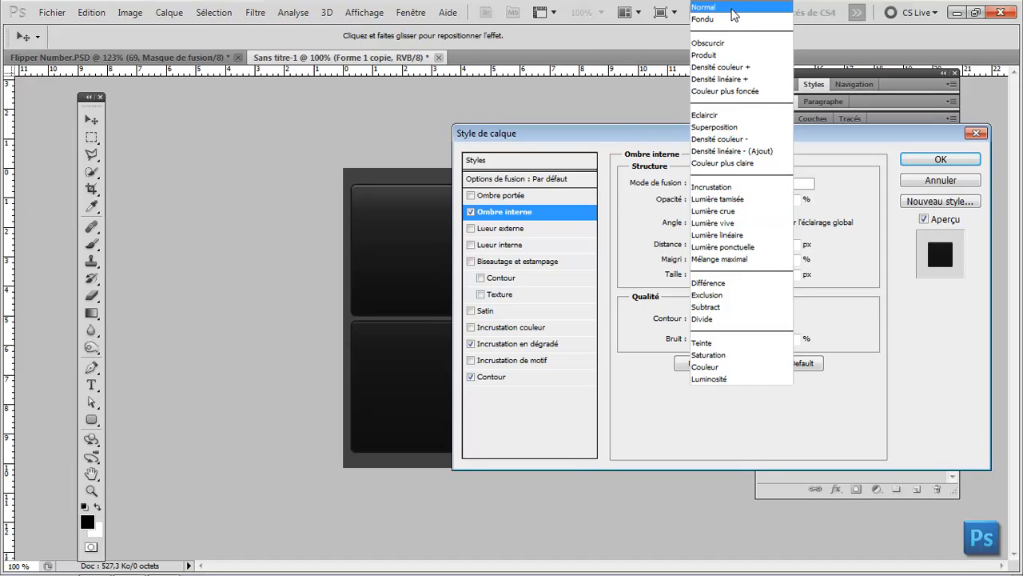
{"action": "left_click", "coordinate": [731, 9]}
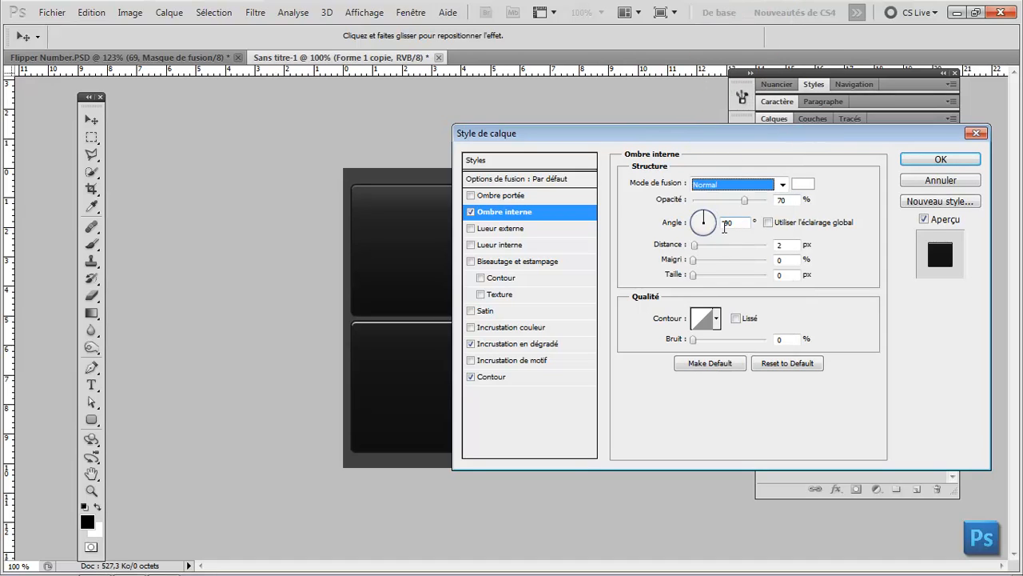
{"action": "left_click", "coordinate": [681, 199]}
{"action": "type", "text": "15"}
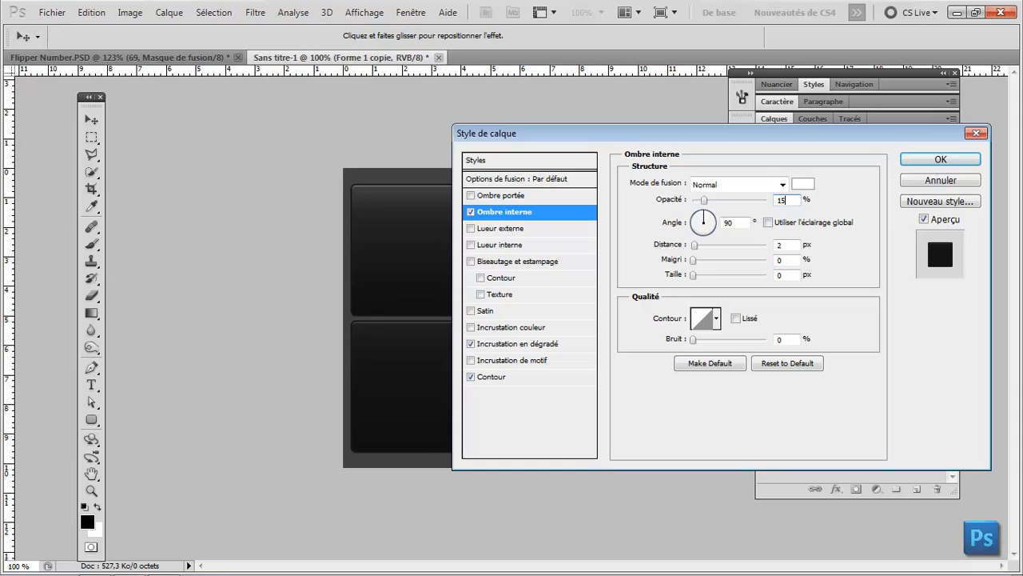
{"action": "left_click", "coordinate": [725, 223]}
{"action": "type", "text": "-"}
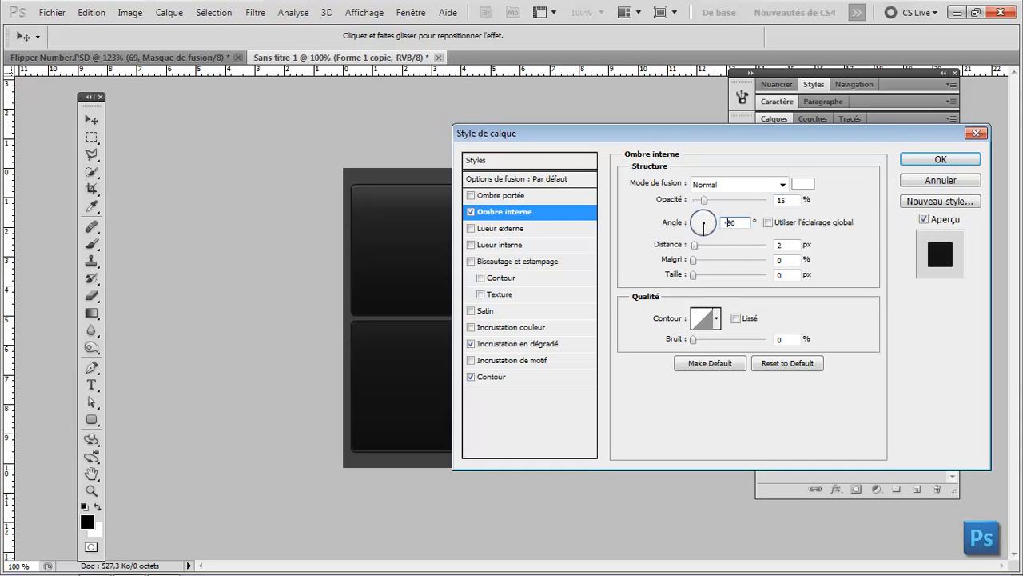
{"action": "left_click", "coordinate": [955, 161]}
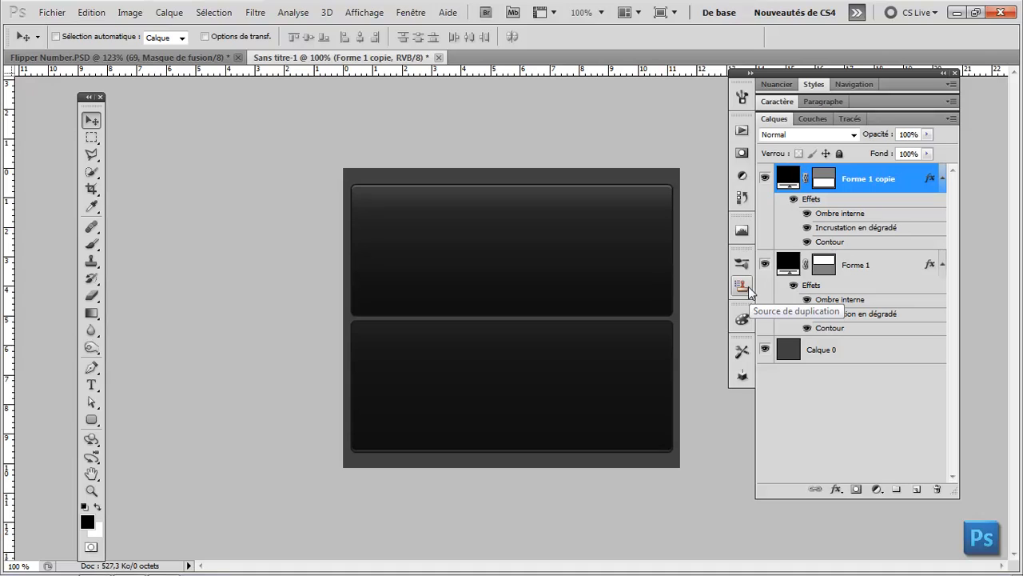
Nudge the lower panel up slightly to narrow the gap between it and the upper panel
{"action": "key", "text": "alt+comma"}
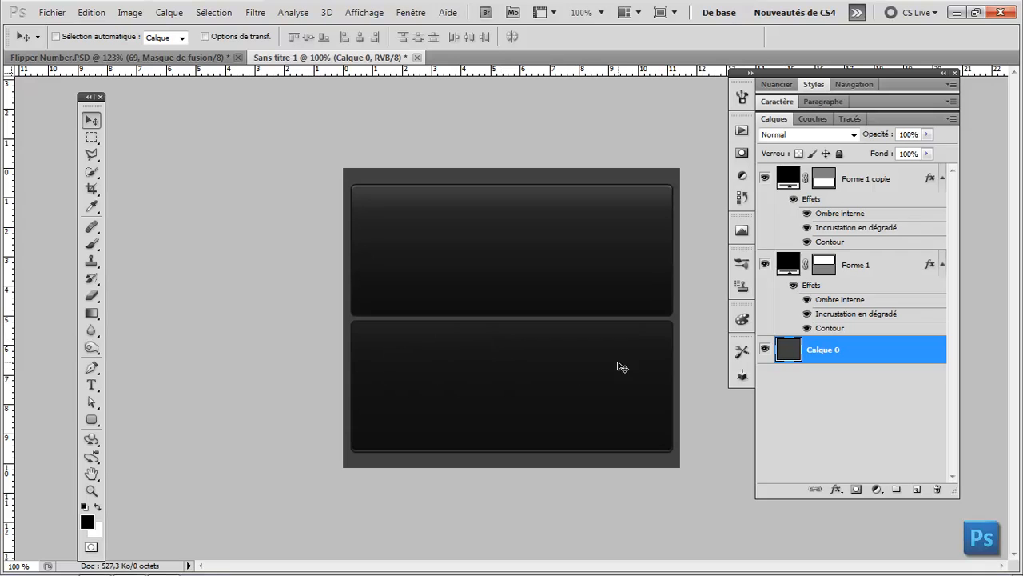
{"action": "left_click", "coordinate": [860, 182]}
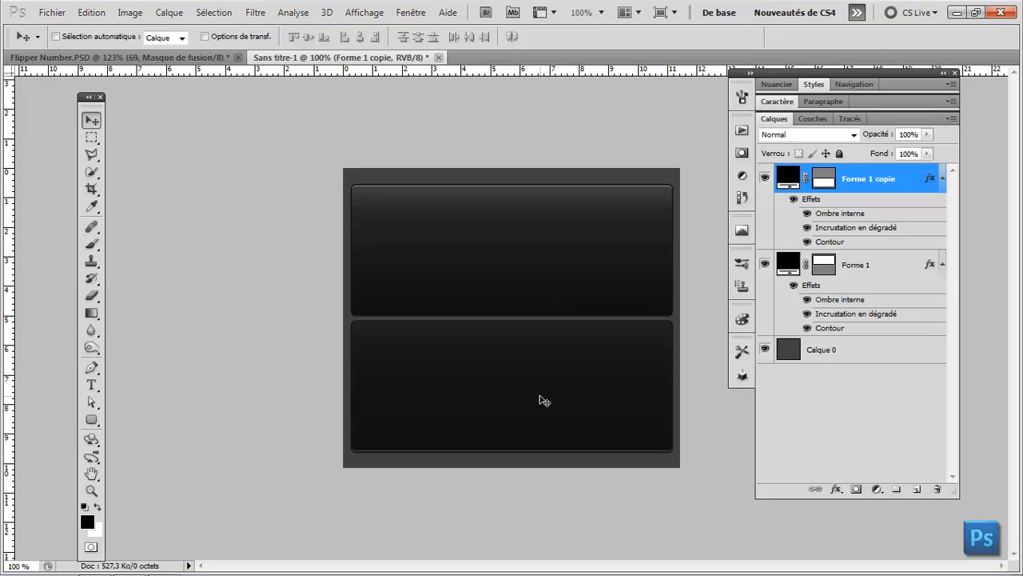
{"action": "key", "text": "Up"}
{"action": "key", "text": "Up"}
{"action": "key", "text": "Up"}
{"action": "key", "text": "Down"}
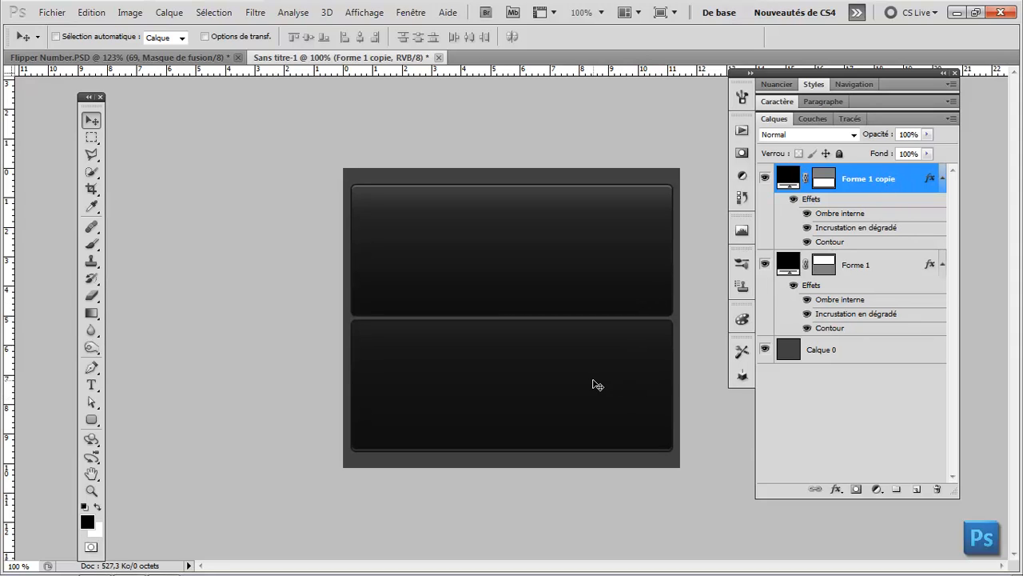
Duplicate the lower panel's layer in place and collapse the effects lists of the two original panel layers
{"action": "left_click", "coordinate": [829, 181]}
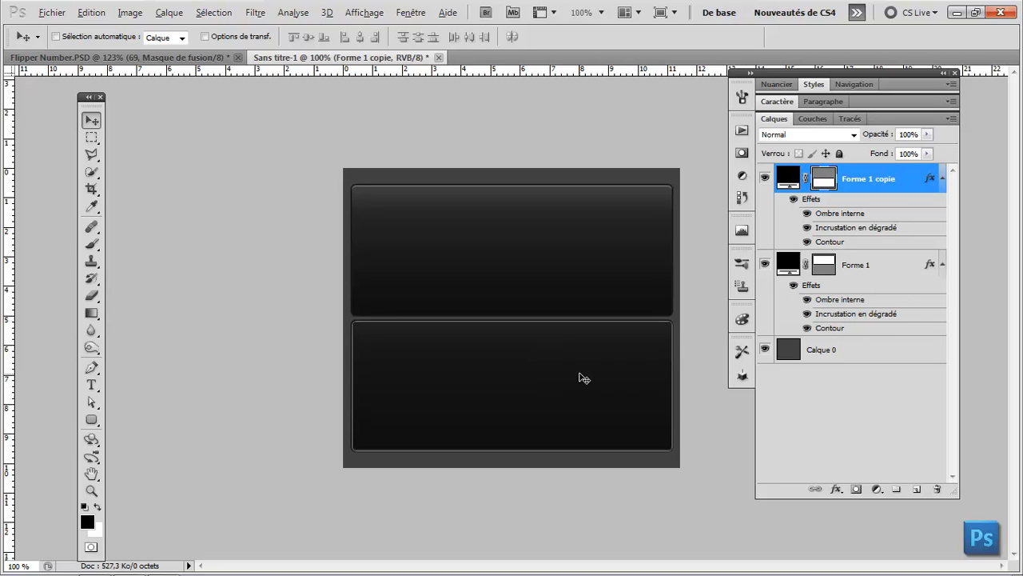
{"action": "key", "text": "ctrl+j"}
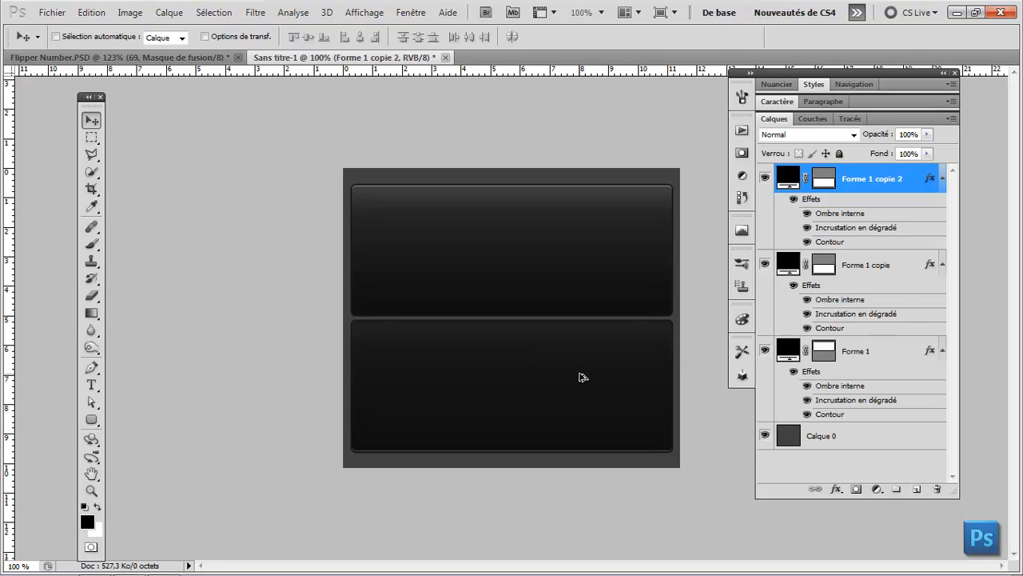
{"action": "left_click", "coordinate": [944, 264]}
{"action": "left_click", "coordinate": [943, 294]}
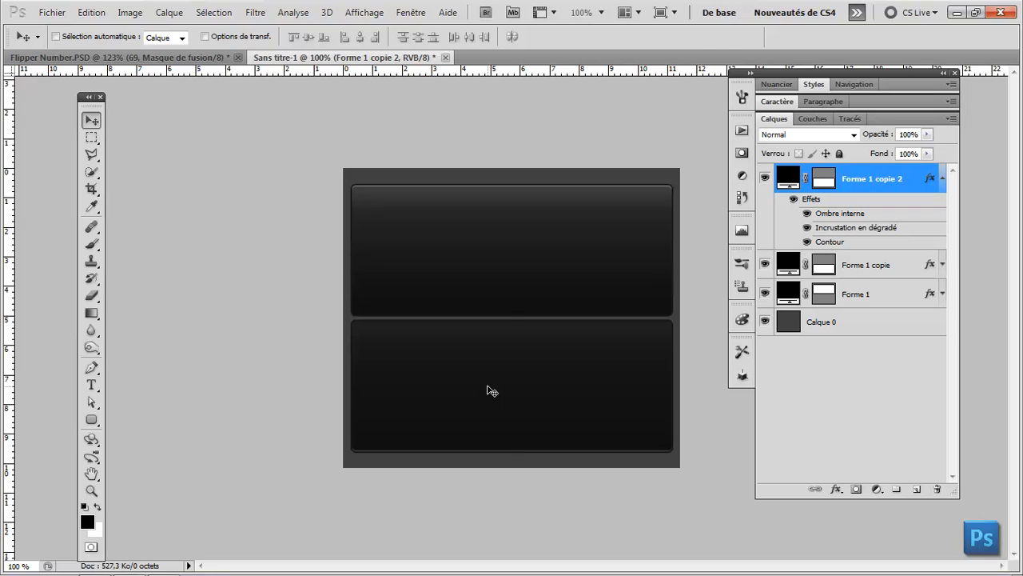
Transform the lower panel's copy, shifting it down about 4 px and narrowing it around its centre to about 96% width
{"action": "key", "text": "ctrl+t"}
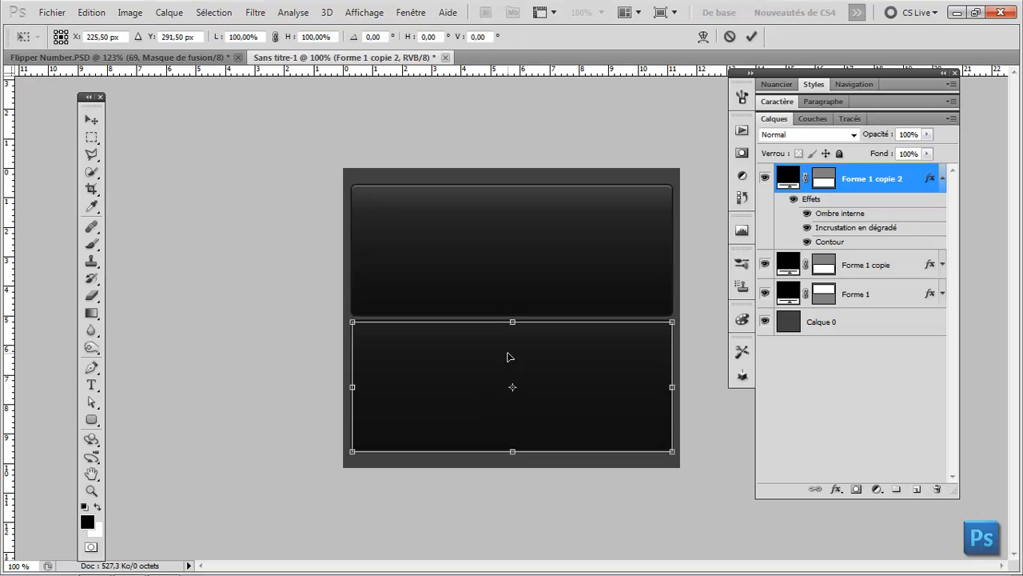
{"action": "scroll", "coordinate": [496, 354], "scroll_direction": "up", "scroll_amount": 2}
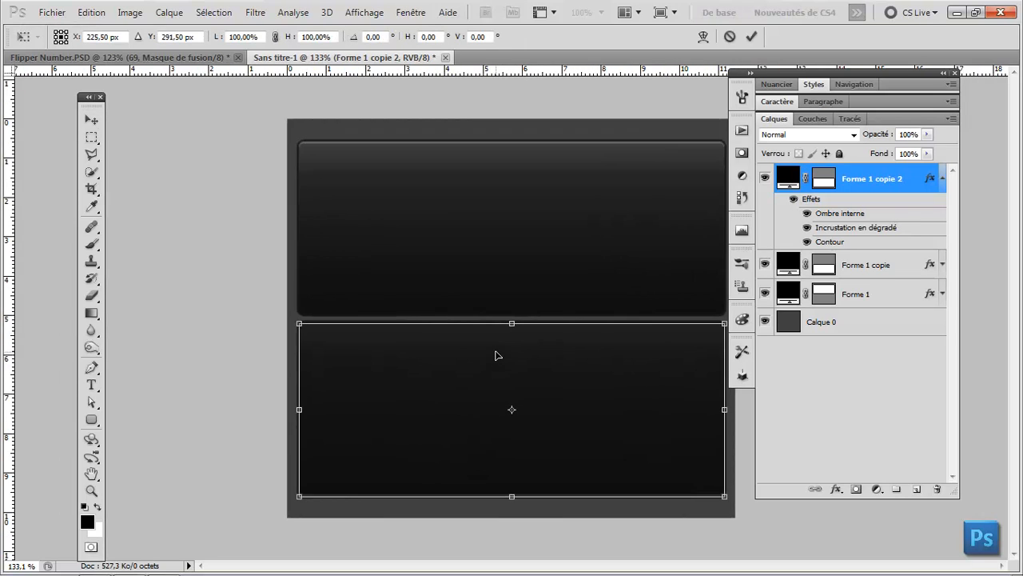
{"action": "key", "text": "Down"}
{"action": "key", "text": "Down"}
{"action": "key", "text": "Down"}
{"action": "key", "text": "Down"}
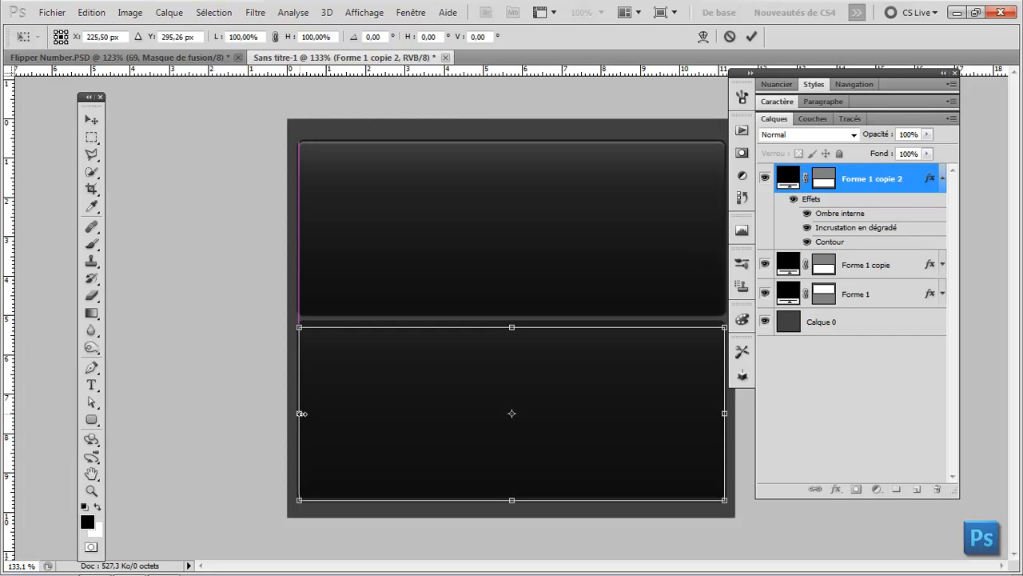
{"action": "left_click_drag", "start_coordinate": [298, 414], "coordinate": [306, 413]}
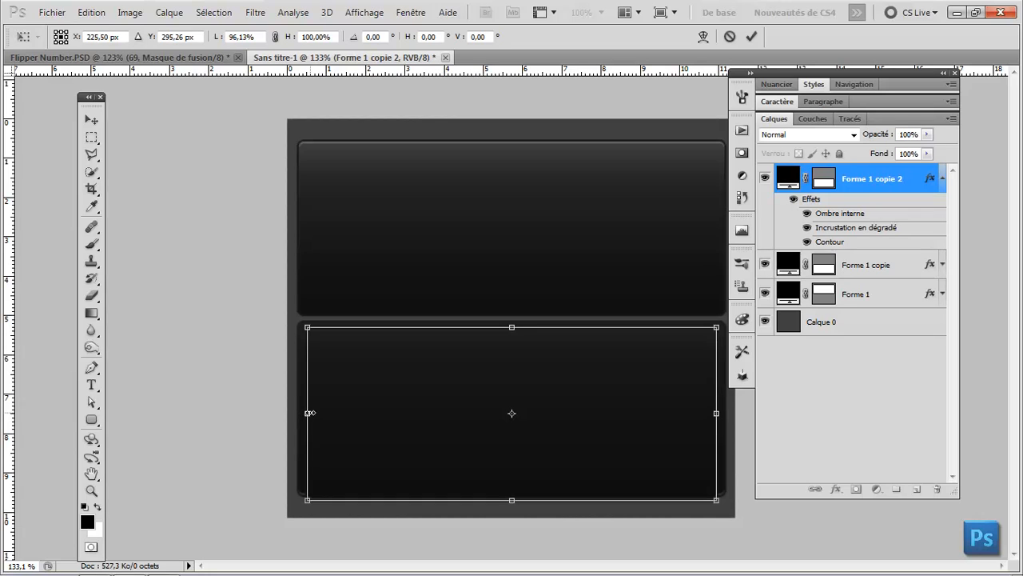
{"action": "key", "text": "Return"}
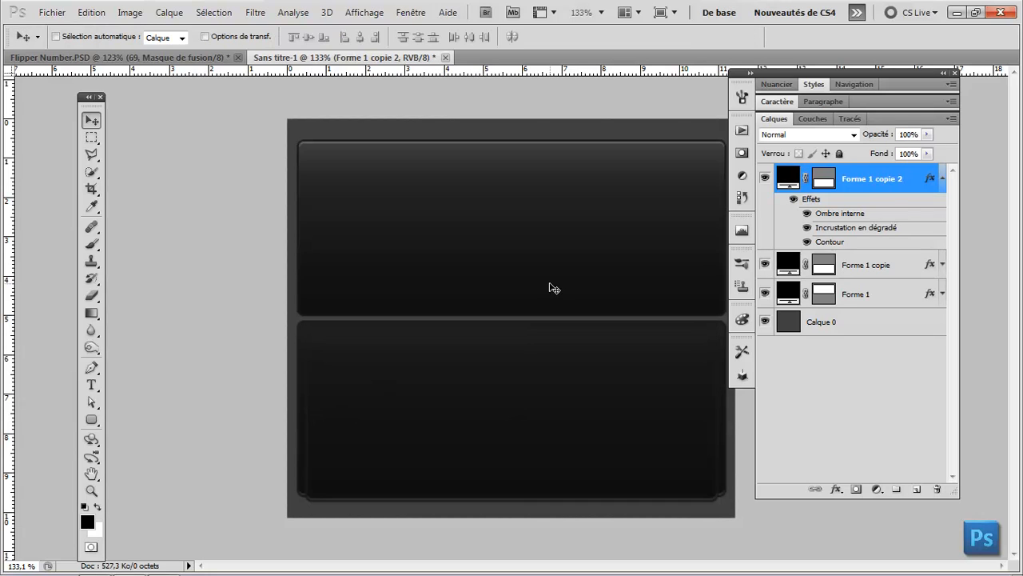
Place the narrowed copy behind both main panels and nudge it slightly further down so its edge sticks out below
{"action": "left_click_drag", "start_coordinate": [887, 180], "coordinate": [870, 306]}
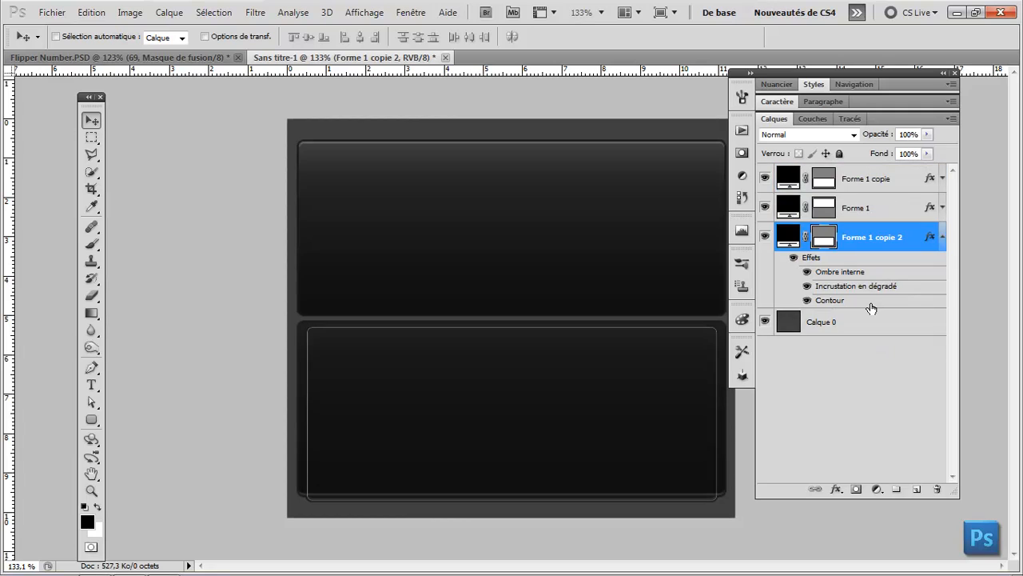
{"action": "left_click", "coordinate": [799, 180]}
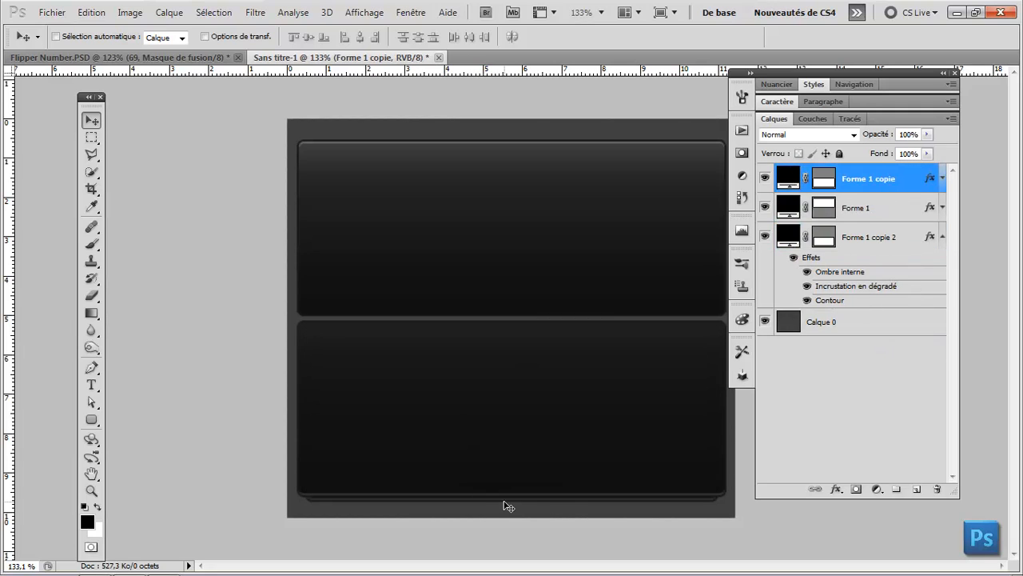
{"action": "left_click", "coordinate": [827, 240]}
{"action": "key", "text": "Down"}
{"action": "key", "text": "Down"}
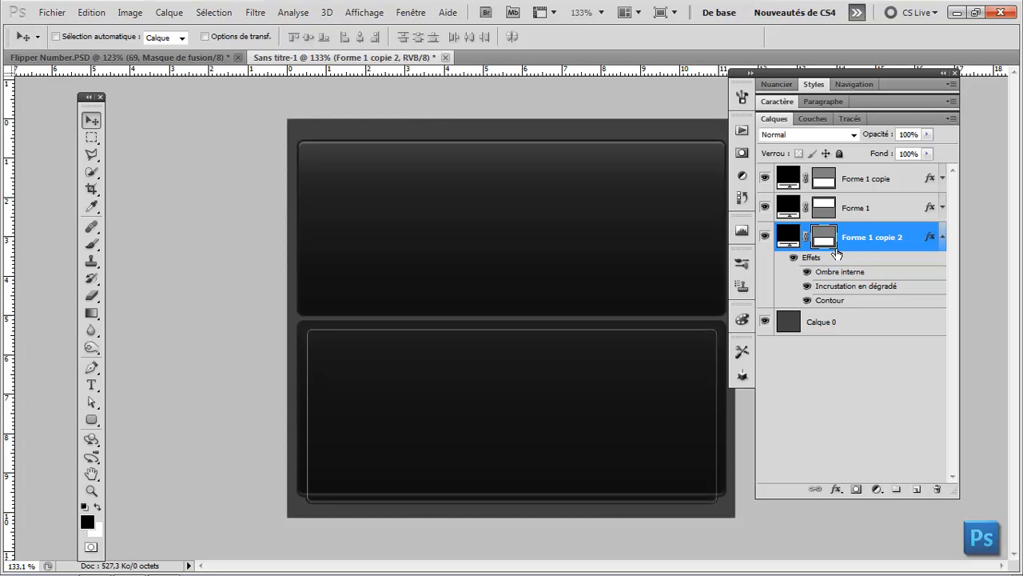
{"action": "key", "text": "Down"}
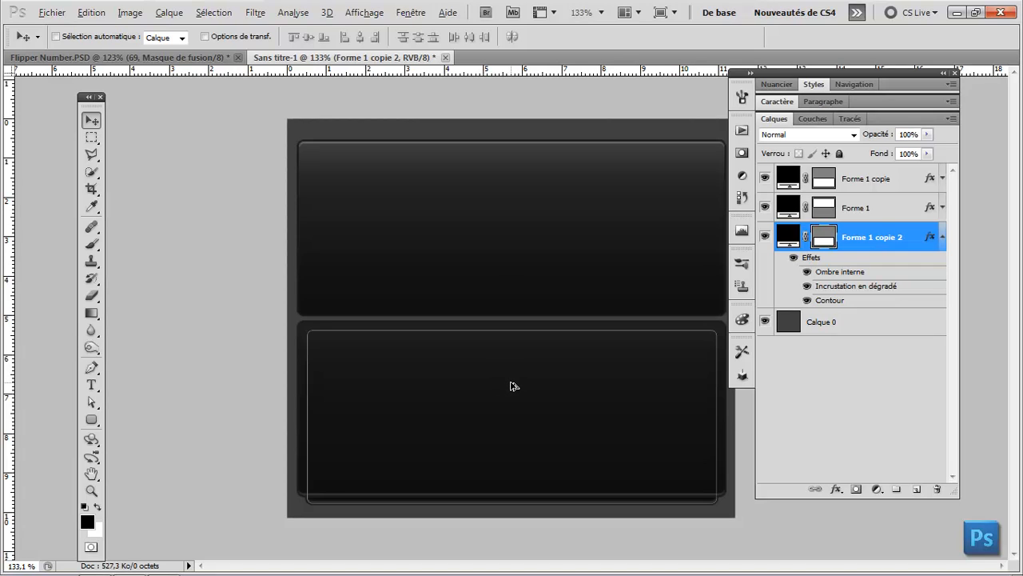
Duplicate the narrowed panel slightly lower, place the new copy behind it, and collapse both layers' effects lists
{"action": "left_click_drag", "start_coordinate": [514, 381], "coordinate": [510, 388]}
{"action": "left_click_drag", "start_coordinate": [510, 386], "coordinate": [510, 386]}
{"action": "left_click_drag", "start_coordinate": [867, 232], "coordinate": [866, 381]}
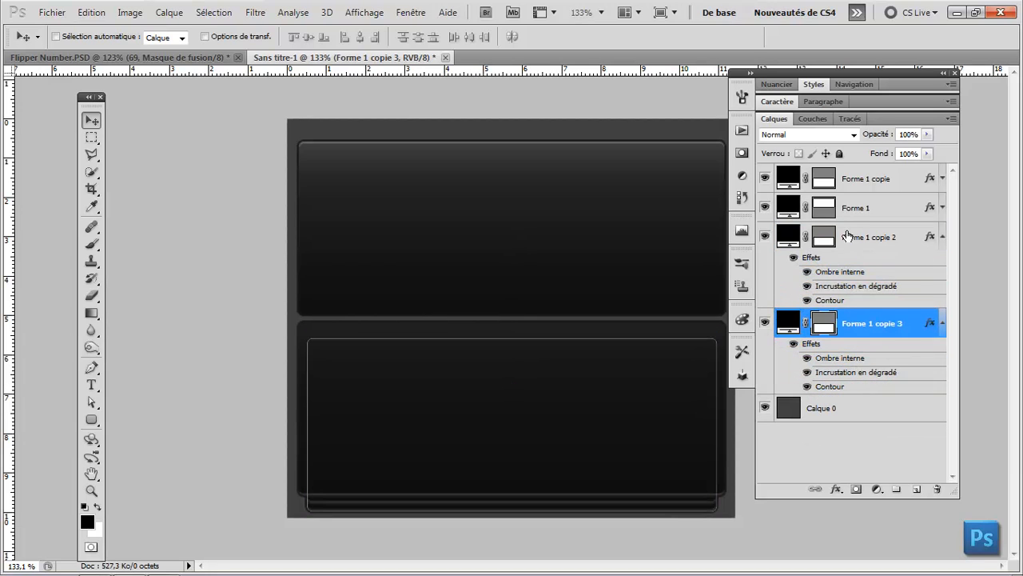
{"action": "left_click", "coordinate": [943, 237]}
{"action": "left_click", "coordinate": [943, 266]}
{"action": "left_click", "coordinate": [808, 180]}
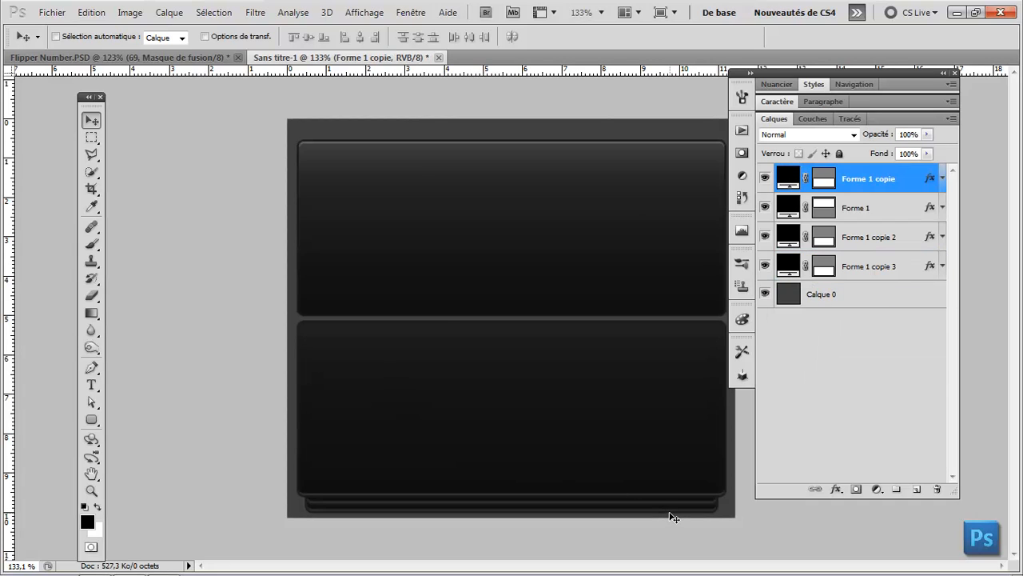
Narrow the rearmost panel copy around its centre to about 96% width
{"action": "left_click", "coordinate": [827, 269]}
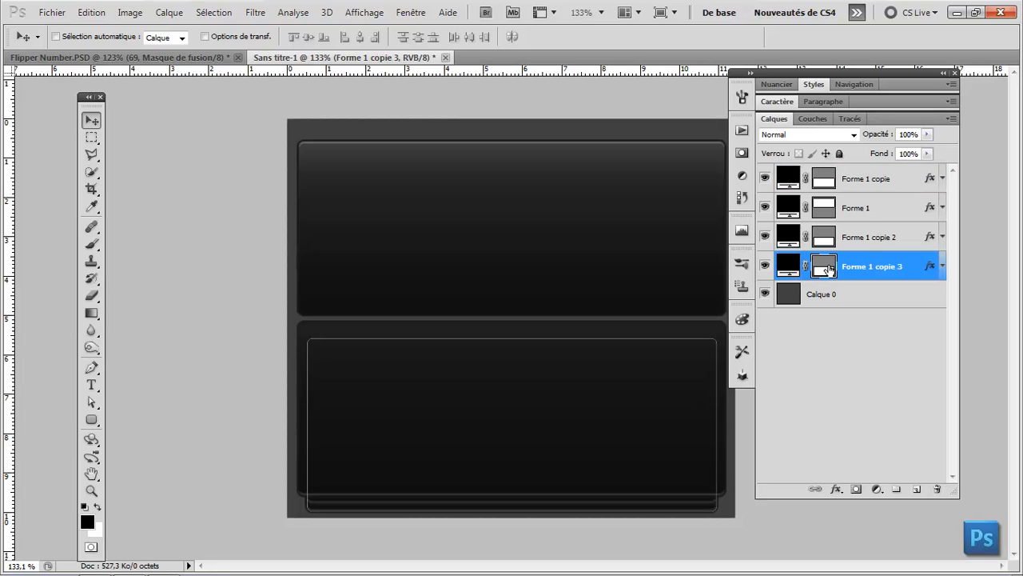
{"action": "key", "text": "ctrl+t"}
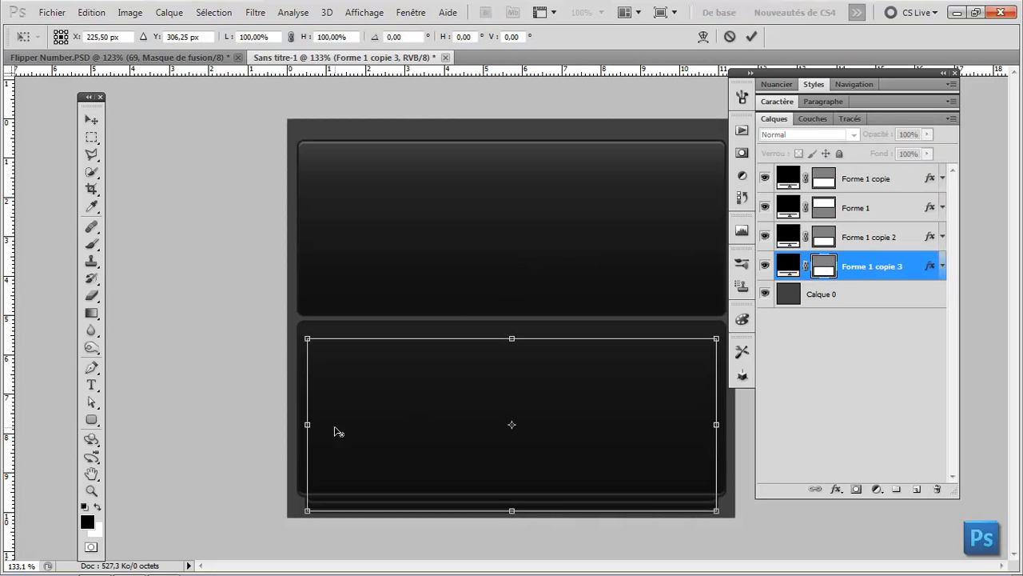
{"action": "left_click_drag", "start_coordinate": [307, 424], "coordinate": [314, 425]}
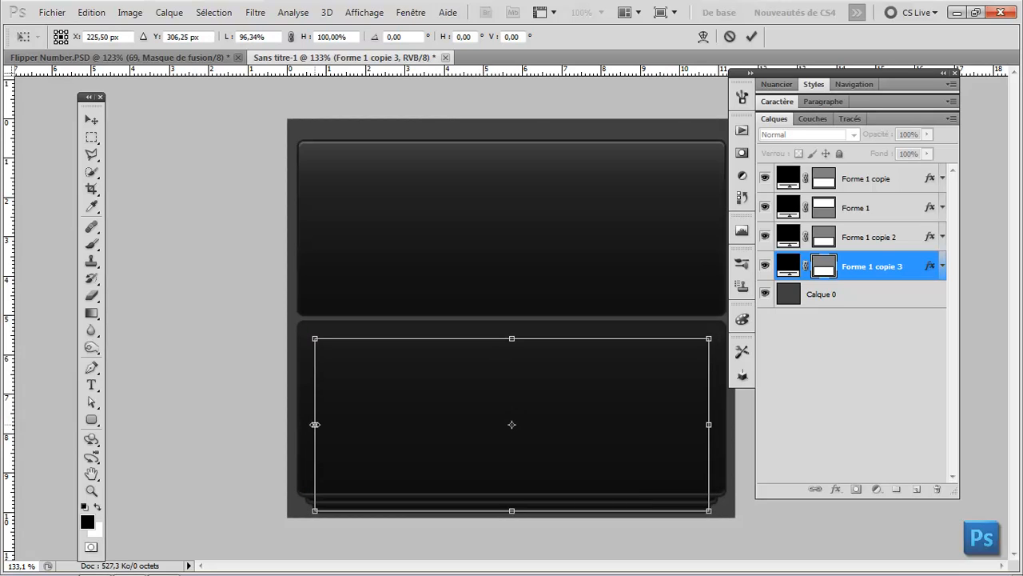
{"action": "key", "text": "Return"}
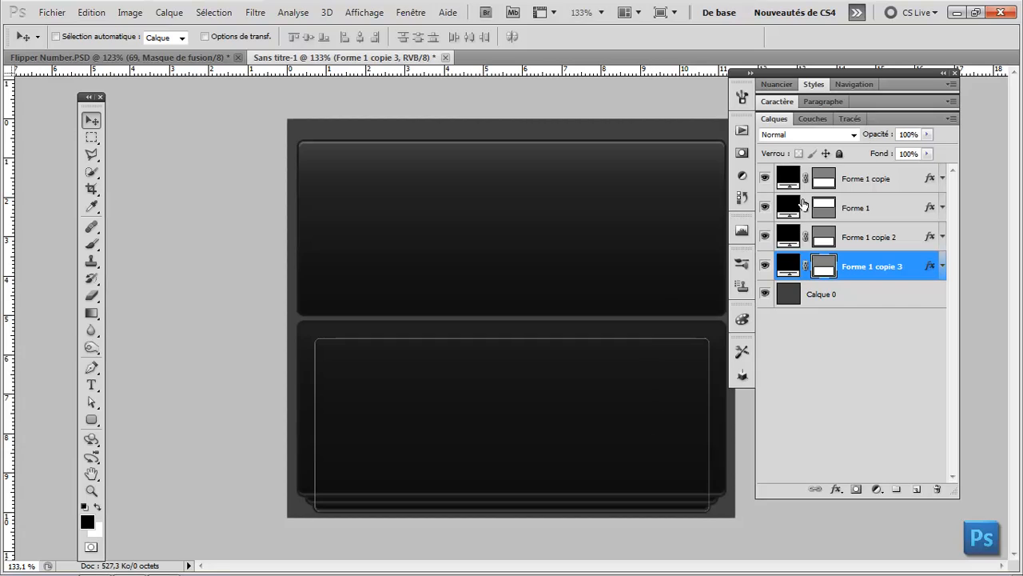
{"action": "left_click", "coordinate": [789, 185]}
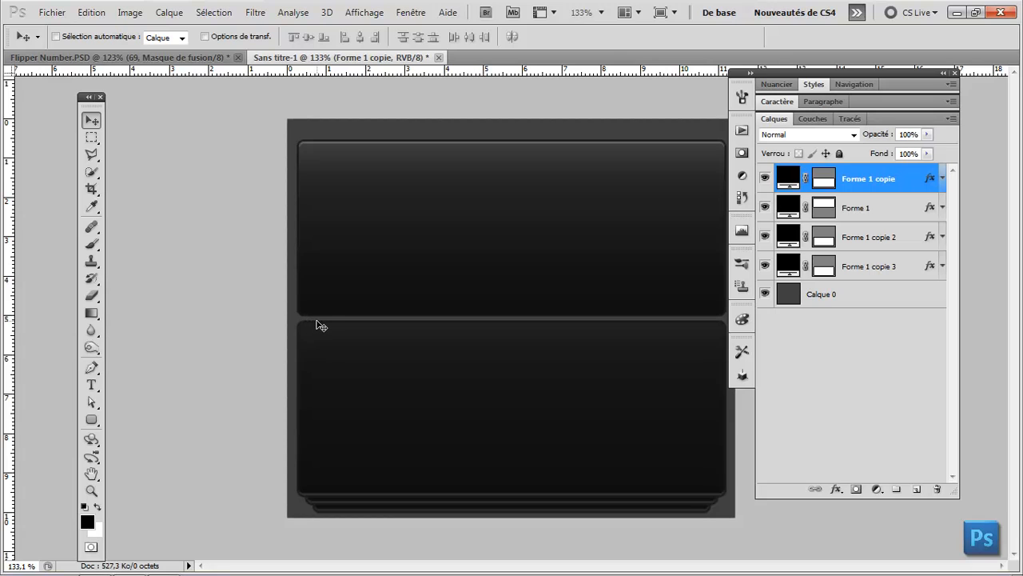
Draw a small vertical rounded rectangle with 5 px radius across the gap between the panels, near their left end
{"action": "key", "text": "u"}
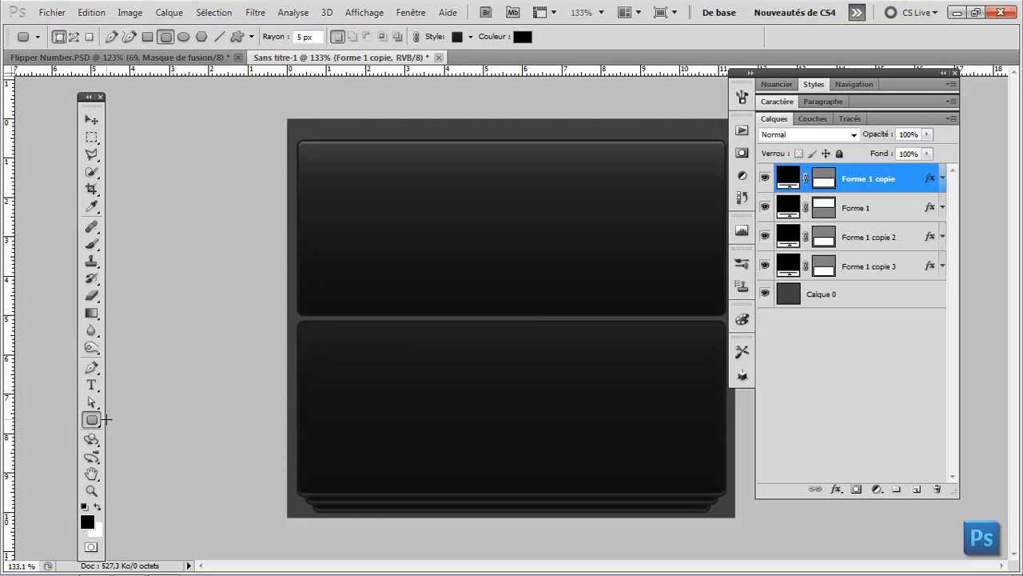
{"action": "scroll", "coordinate": [315, 321], "scroll_direction": "up", "scroll_amount": 3}
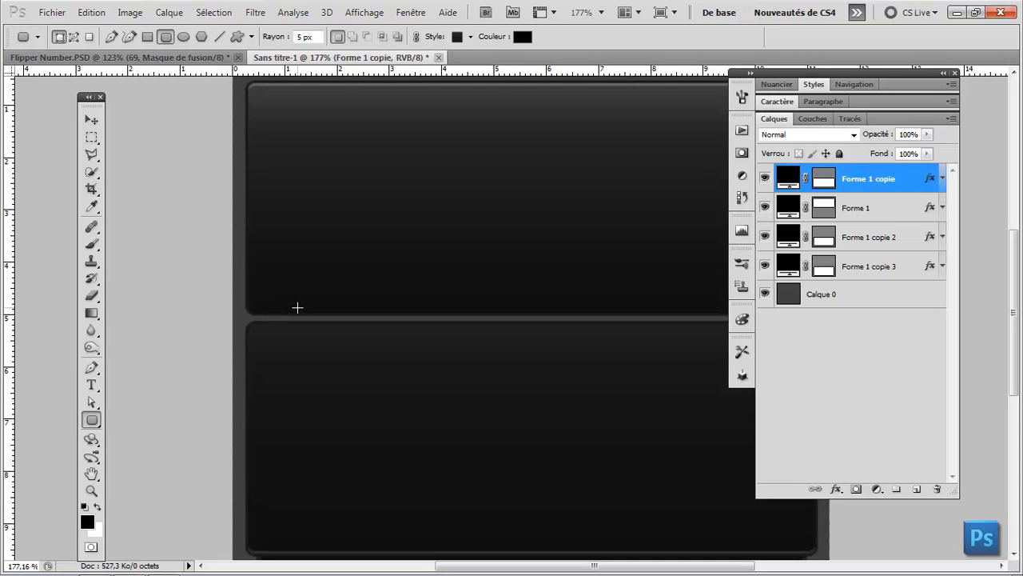
{"action": "left_click_drag", "start_coordinate": [299, 305], "coordinate": [312, 338]}
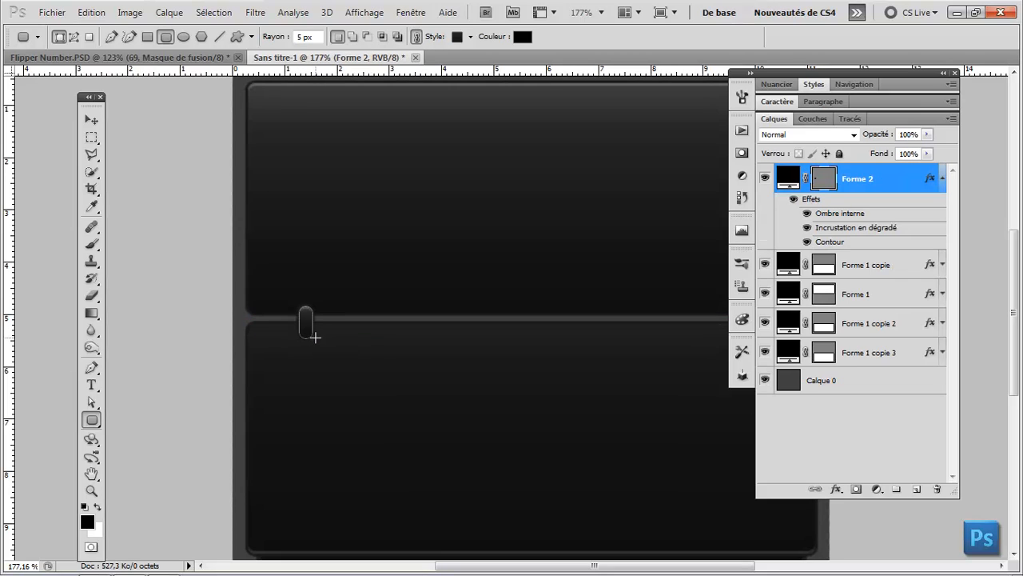
{"action": "key", "text": "ctrl+minus"}
{"action": "key", "text": "ctrl+minus"}
{"action": "key", "text": "v"}
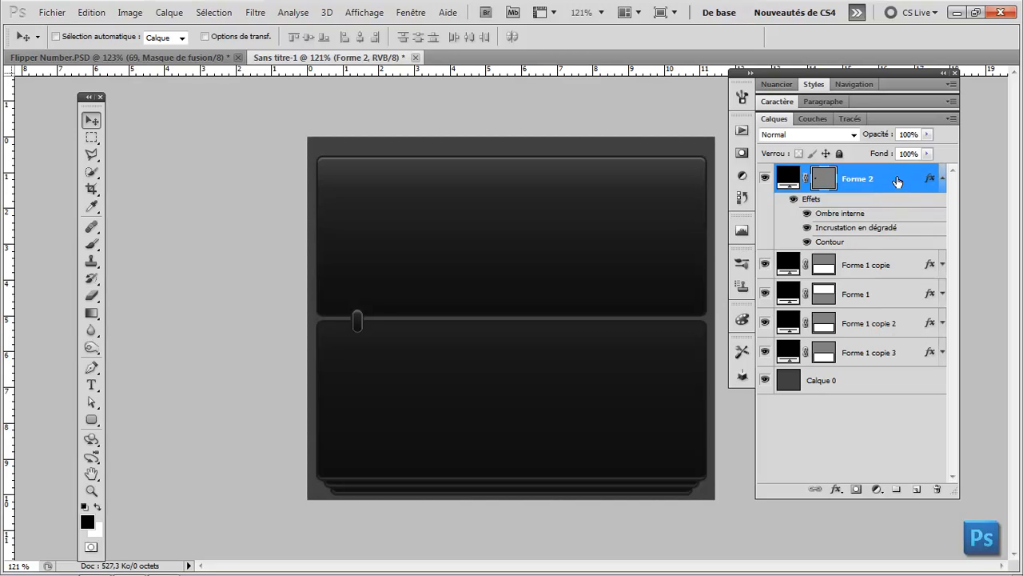
Enable a drop shadow on the small connector and set its gradient overlay's start colour to 0f0f0f
{"action": "double_click", "coordinate": [896, 181]}
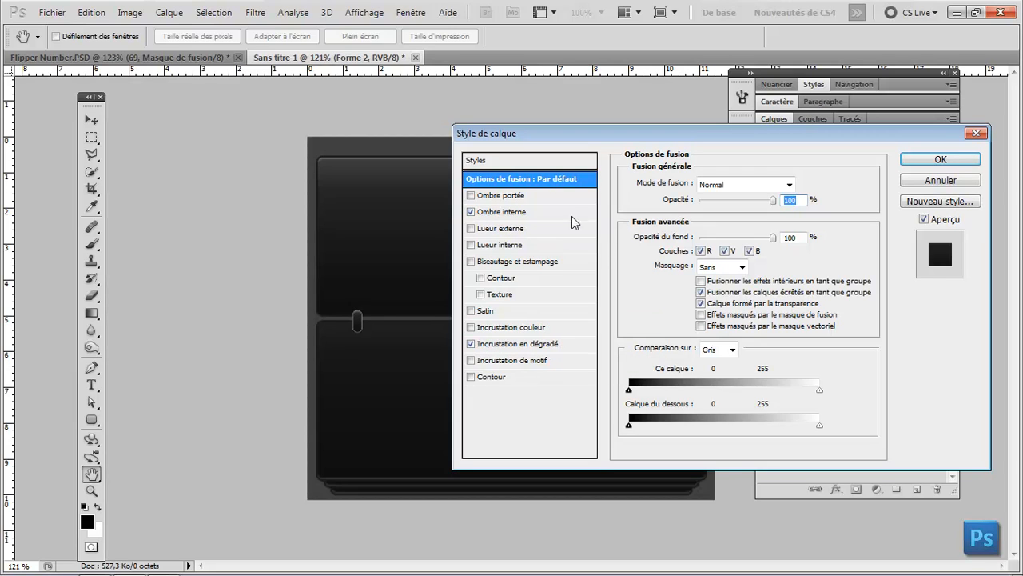
{"action": "left_click", "coordinate": [471, 195]}
{"action": "left_click", "coordinate": [502, 345]}
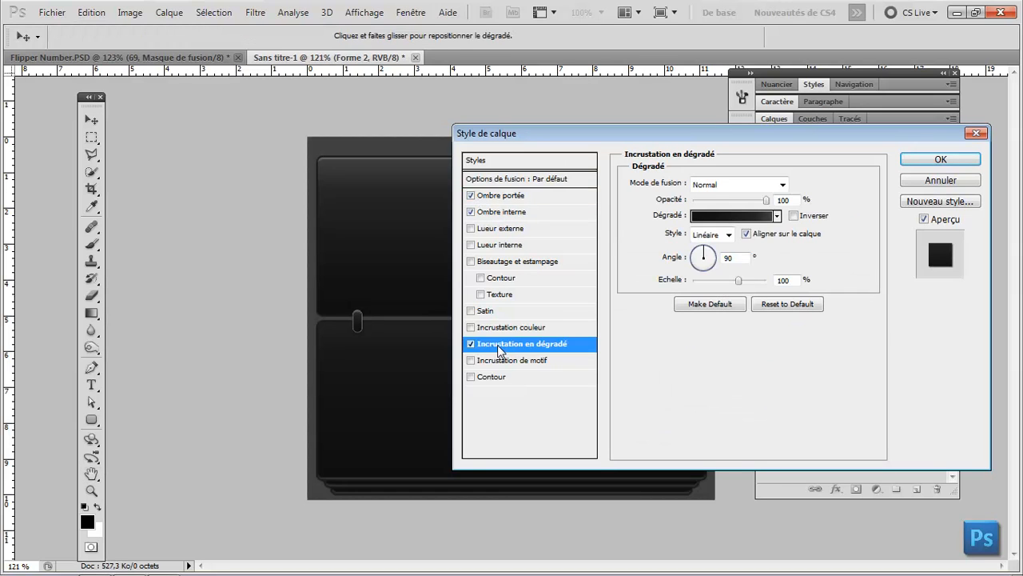
{"action": "left_click", "coordinate": [724, 216]}
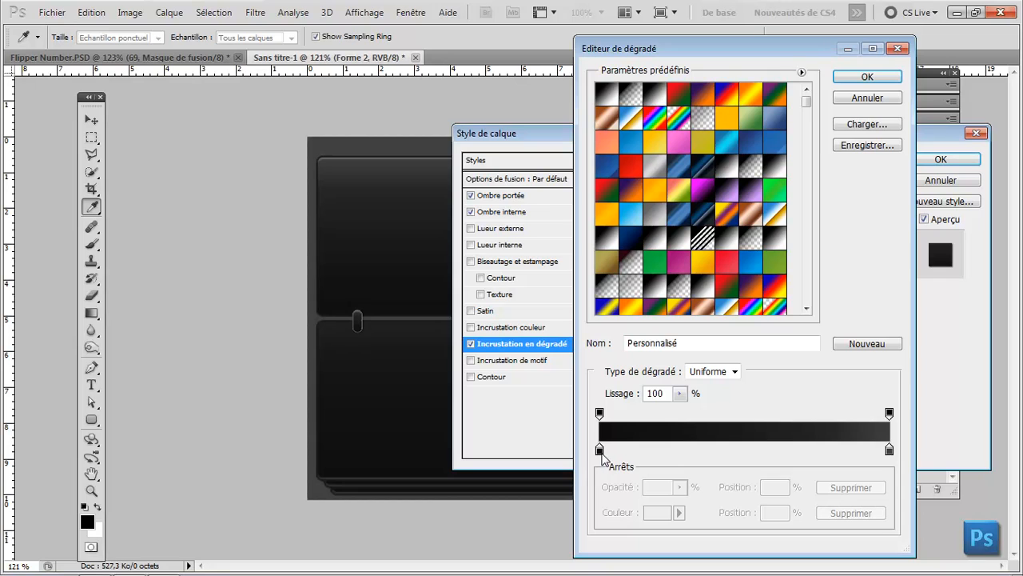
{"action": "left_click", "coordinate": [599, 451]}
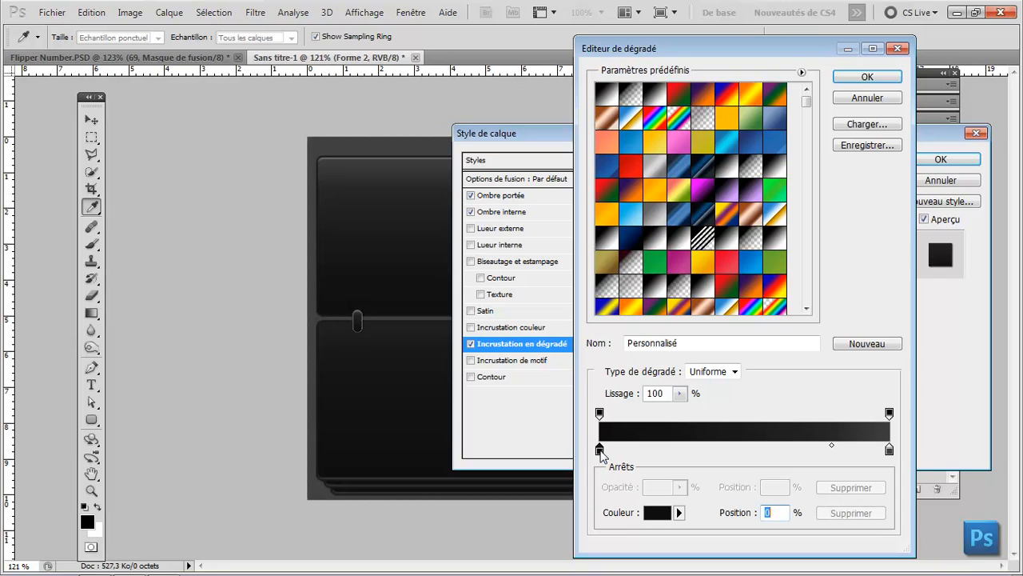
{"action": "left_click", "coordinate": [652, 514]}
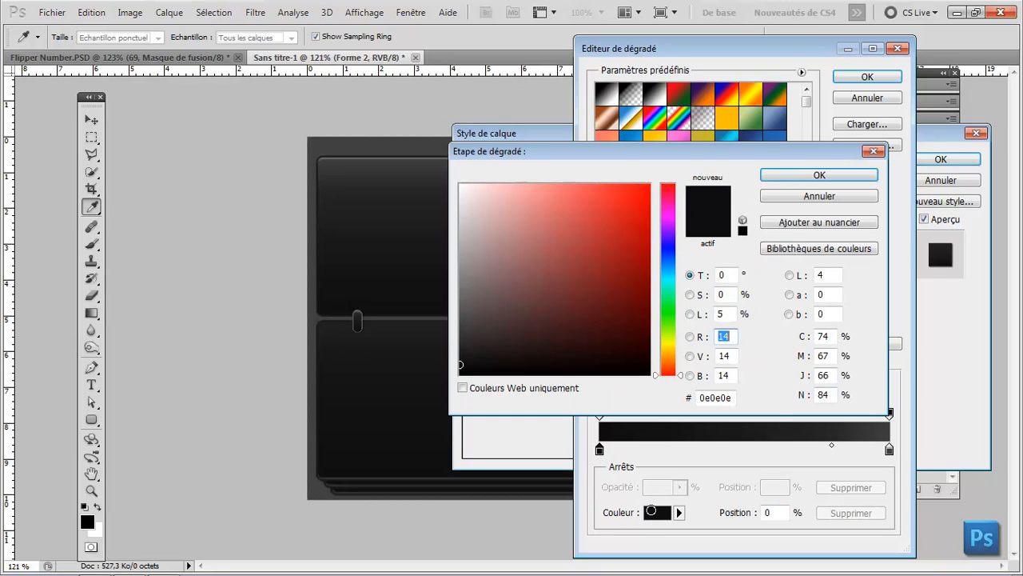
{"action": "double_click", "coordinate": [716, 397]}
{"action": "type", "text": "0f0f0f"}
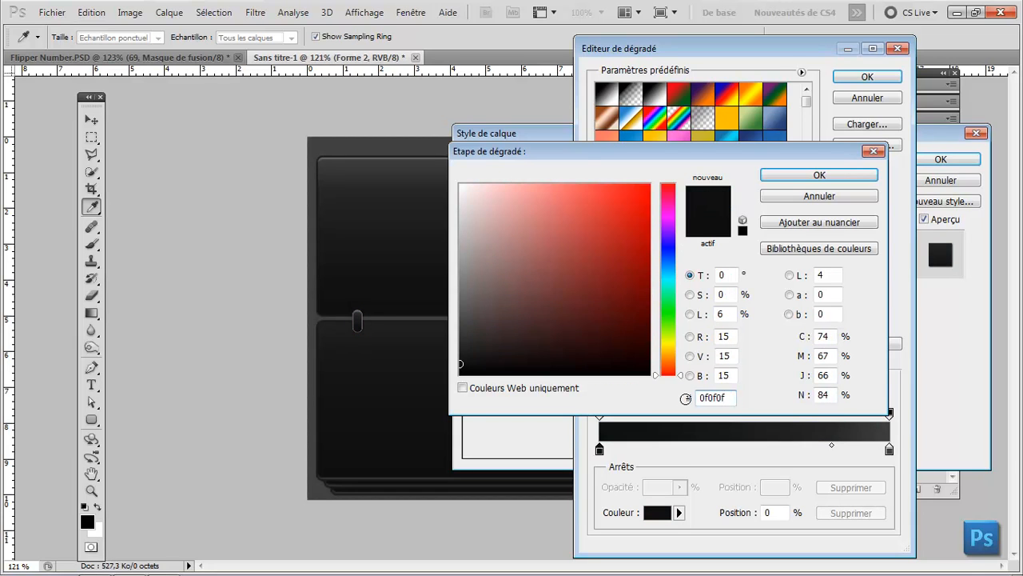
{"action": "key", "text": "Return"}
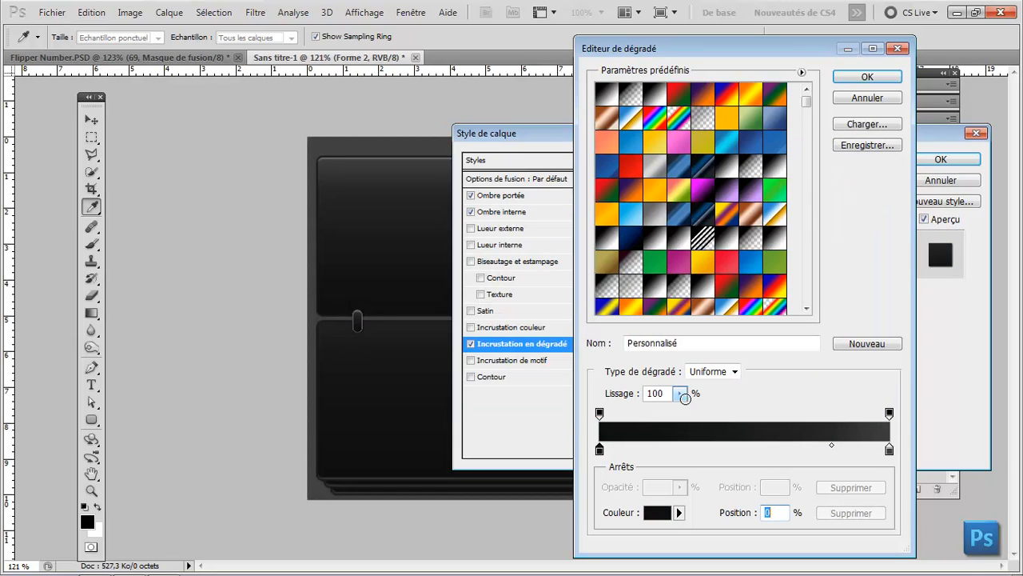
Set the end colour of the connector's gradient overlay to 292929 and accept the gradient
{"action": "left_click", "coordinate": [889, 450]}
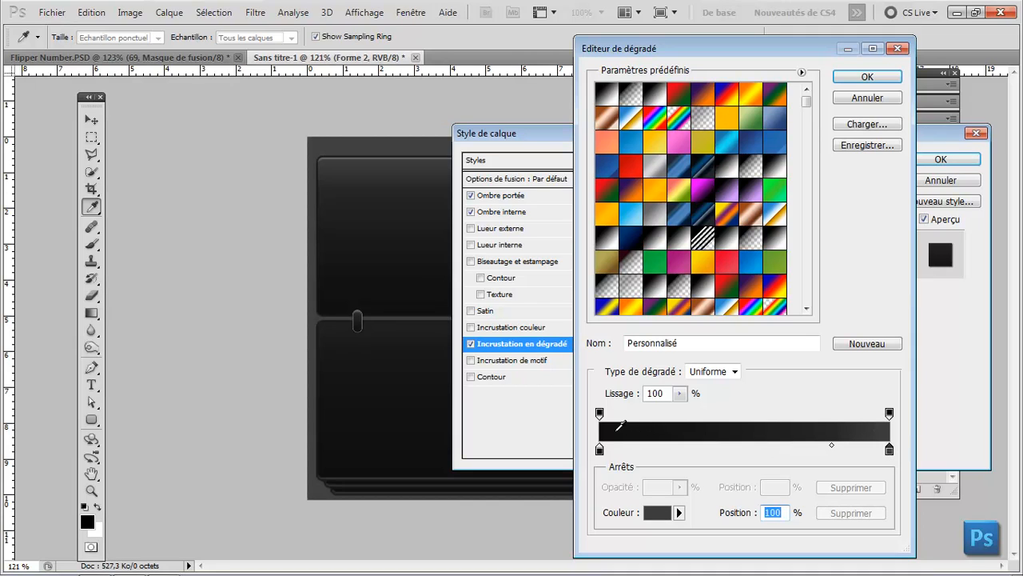
{"action": "left_click", "coordinate": [617, 430]}
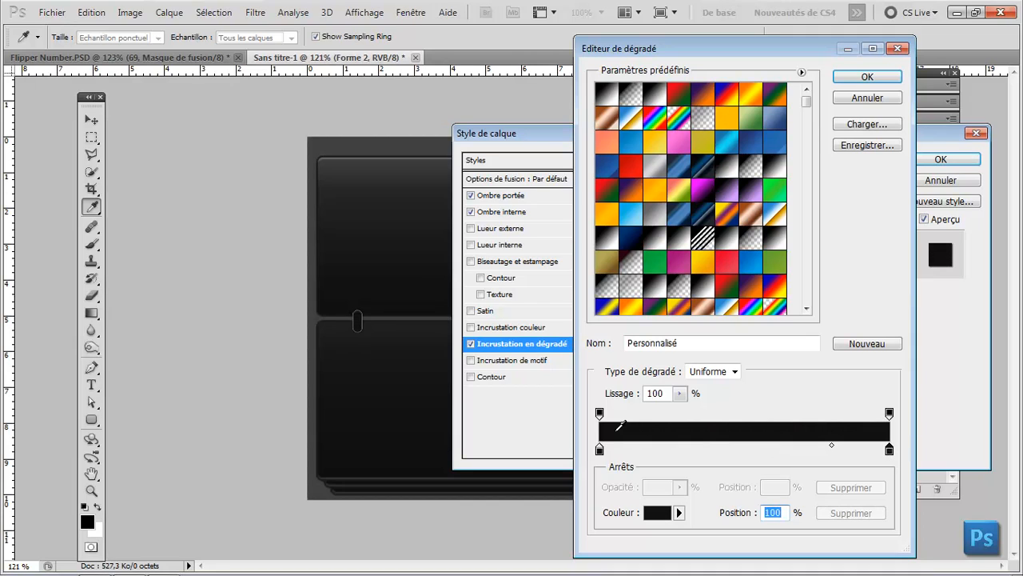
{"action": "double_click", "coordinate": [889, 450]}
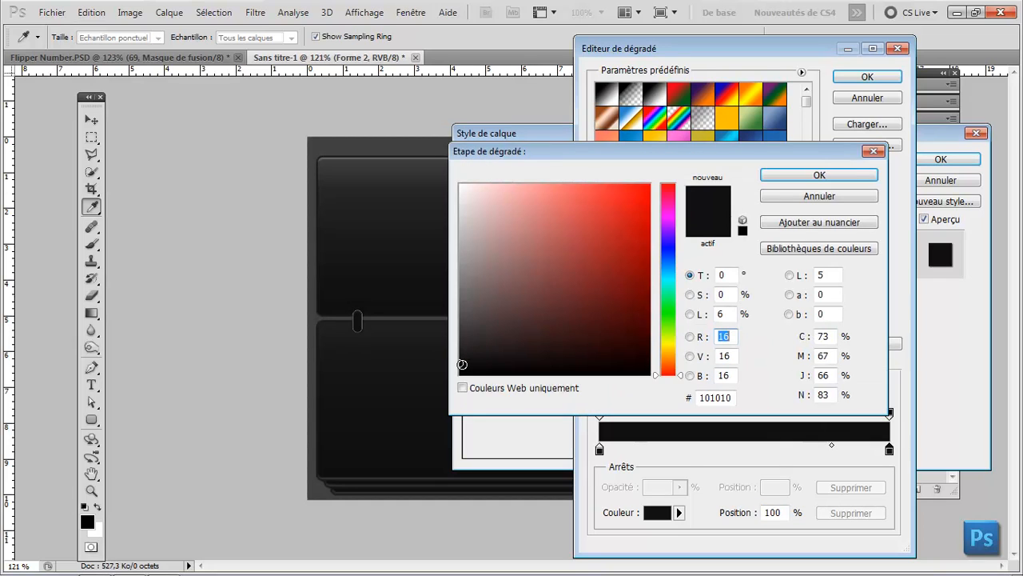
{"action": "left_click_drag", "start_coordinate": [461, 365], "coordinate": [458, 344]}
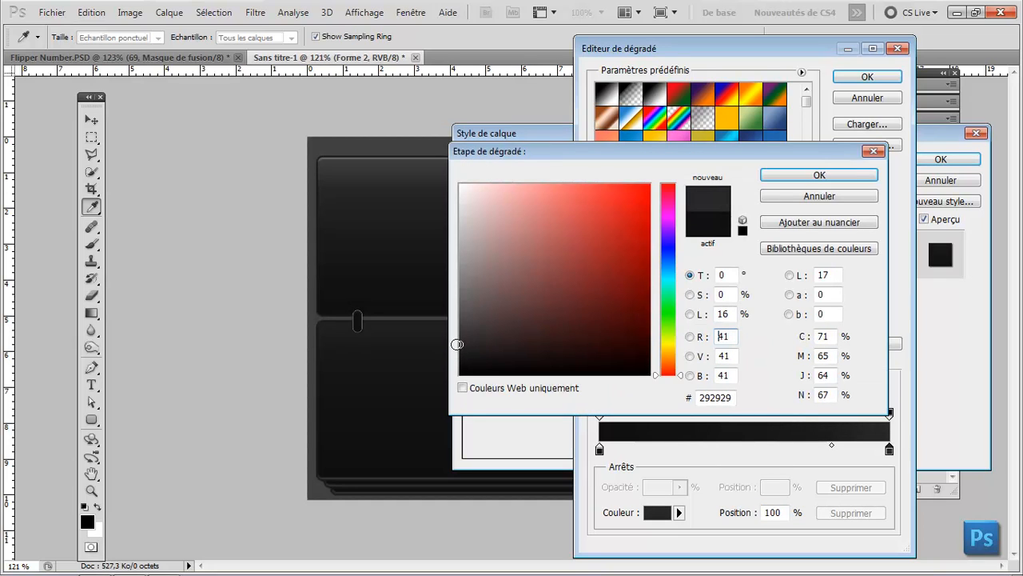
{"action": "left_click", "coordinate": [820, 176]}
{"action": "left_click", "coordinate": [867, 78]}
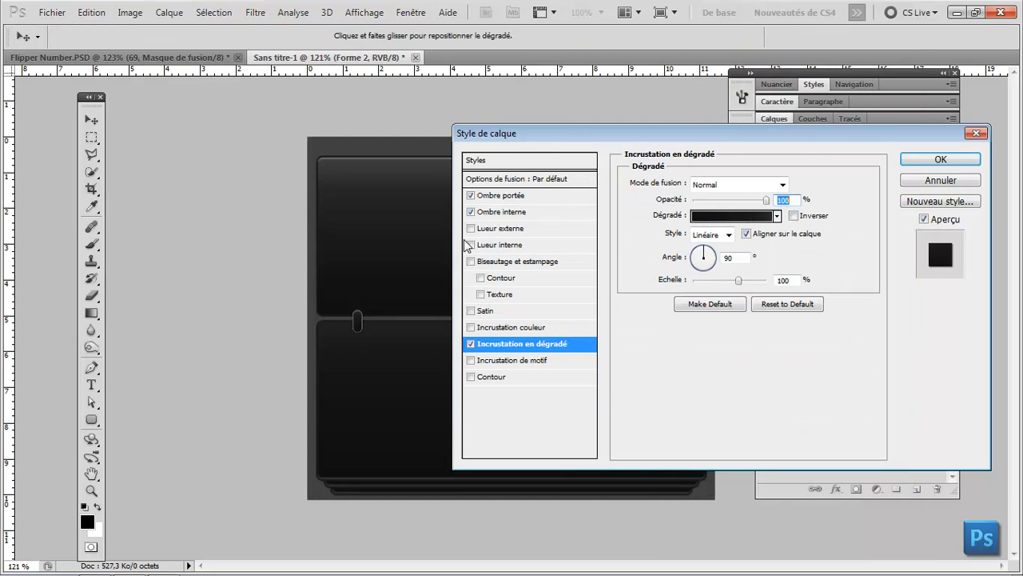
Set the opacity of the connector's inner shadow to 45%
{"action": "left_click", "coordinate": [500, 213]}
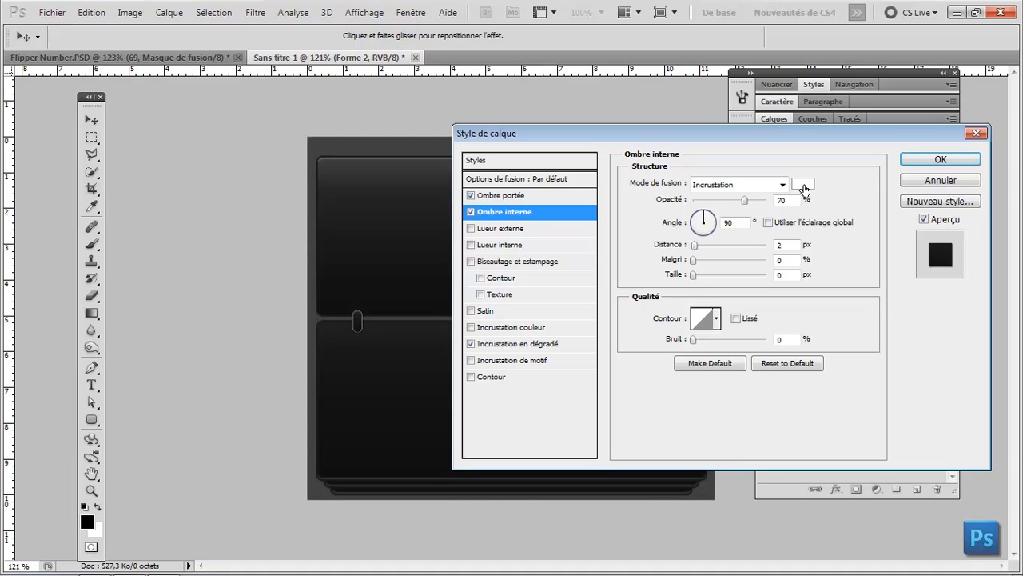
{"action": "double_click", "coordinate": [782, 200]}
{"action": "type", "text": "45"}
Give the connector's drop shadow Superposition blending and 0 px distance, and duplicate the connector near the right end of the panel gap
{"action": "left_click", "coordinate": [514, 203]}
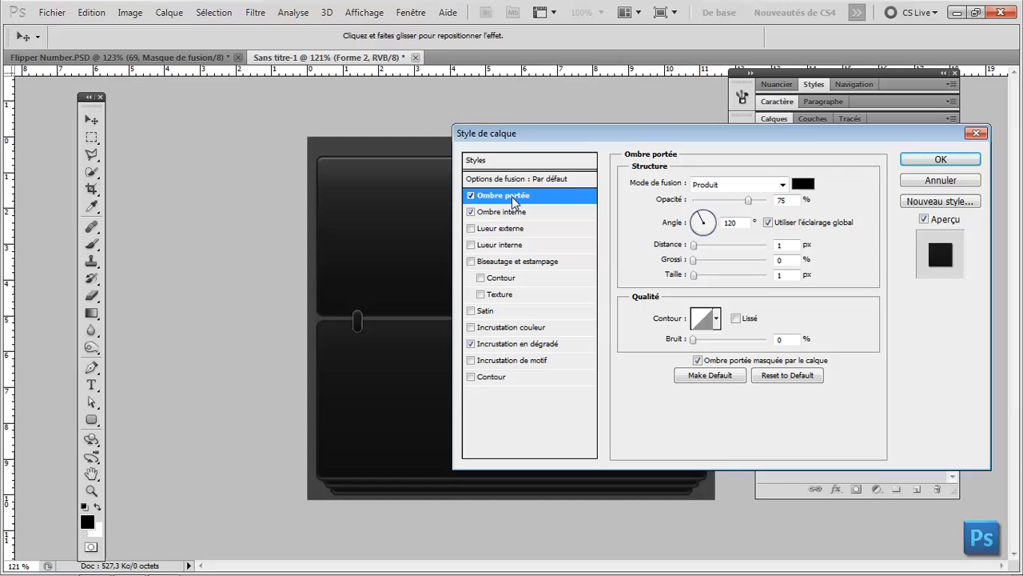
{"action": "left_click", "coordinate": [755, 184]}
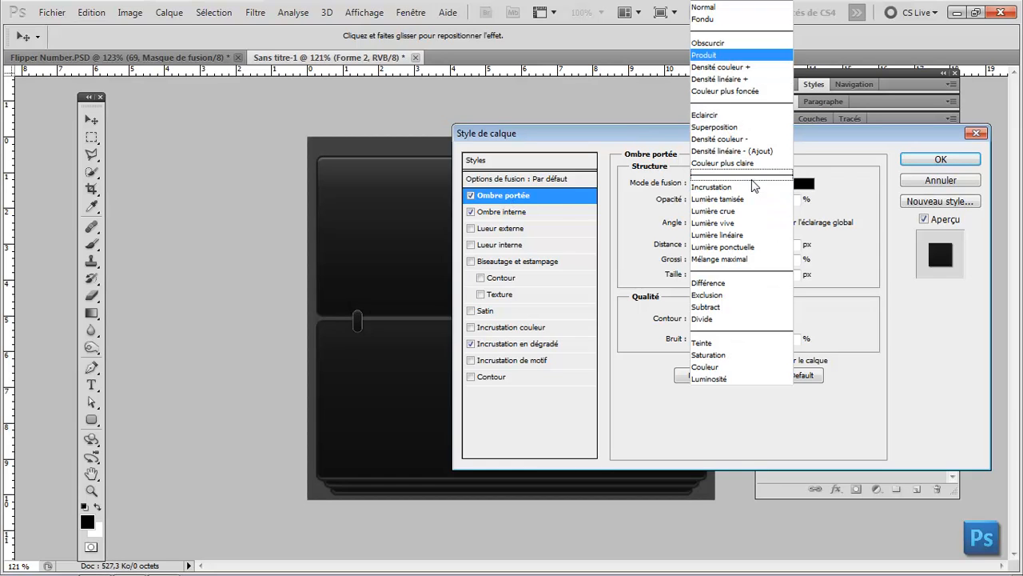
{"action": "left_click", "coordinate": [715, 127]}
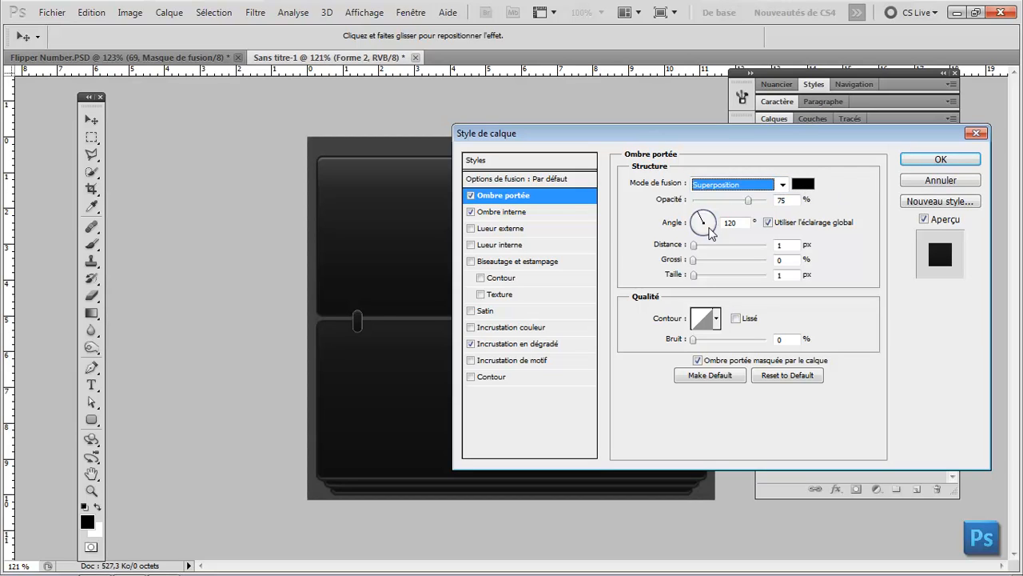
{"action": "left_click", "coordinate": [788, 247]}
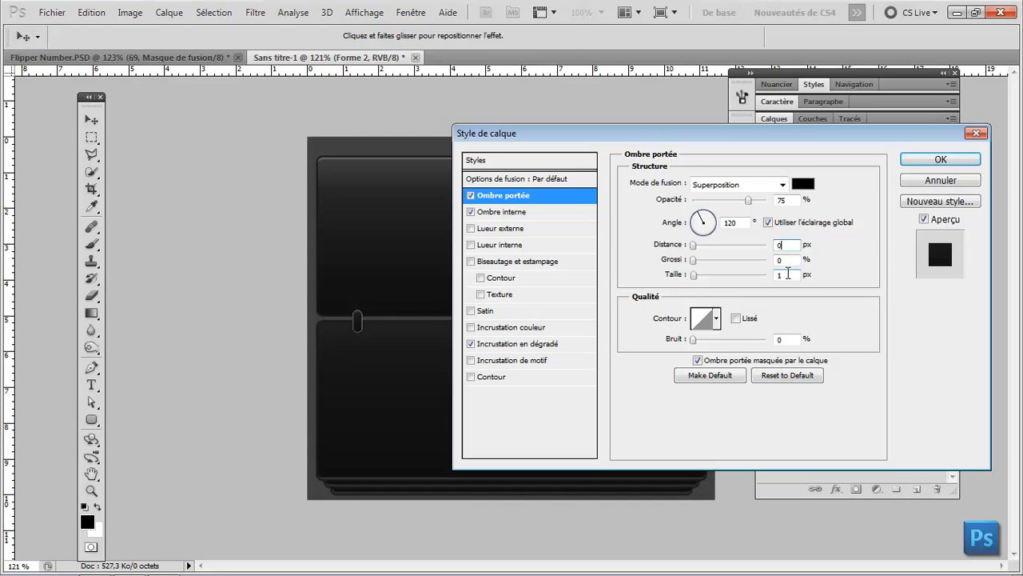
{"action": "left_click", "coordinate": [791, 273]}
{"action": "left_click", "coordinate": [927, 157]}
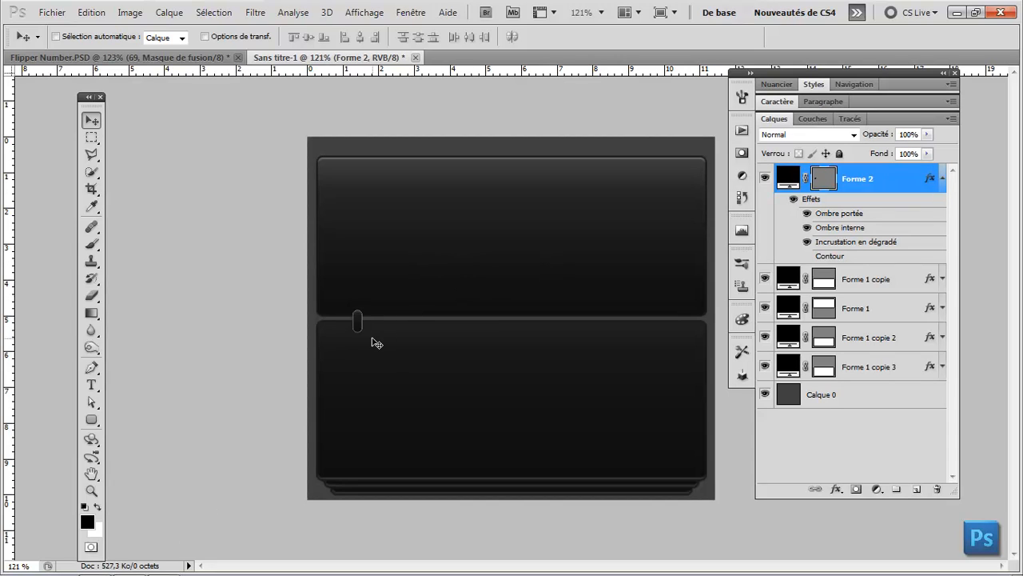
{"action": "left_click_drag", "start_coordinate": [359, 324], "coordinate": [672, 327]}
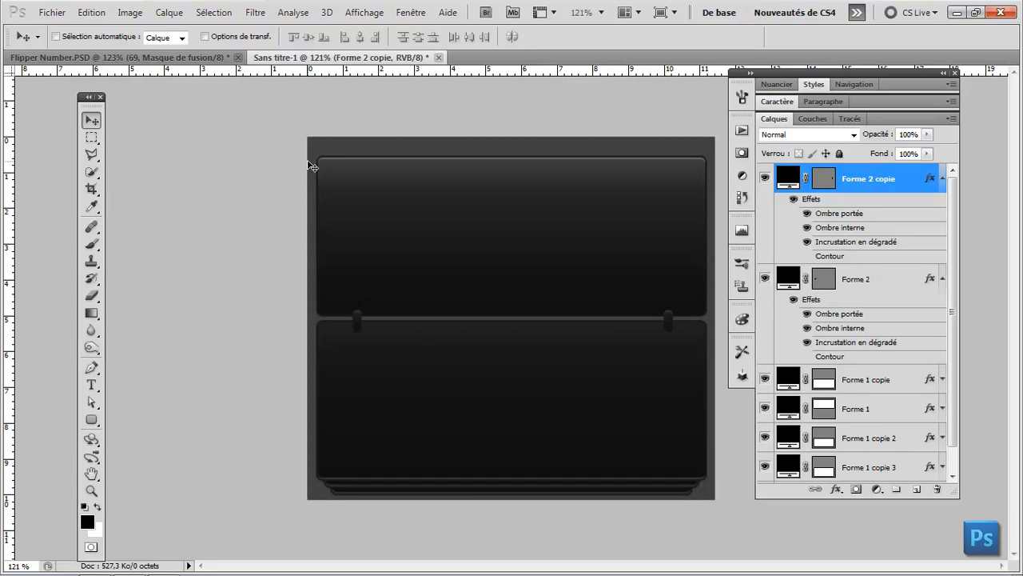
Add the text 69 and centre it over the gap between the two panels
{"action": "key", "text": "t"}
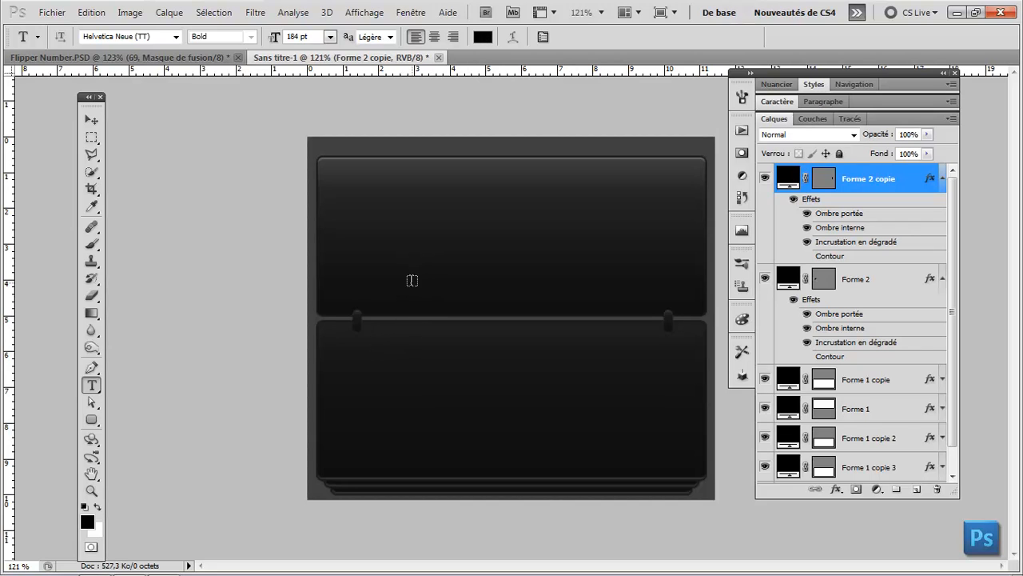
{"action": "left_click", "coordinate": [411, 324]}
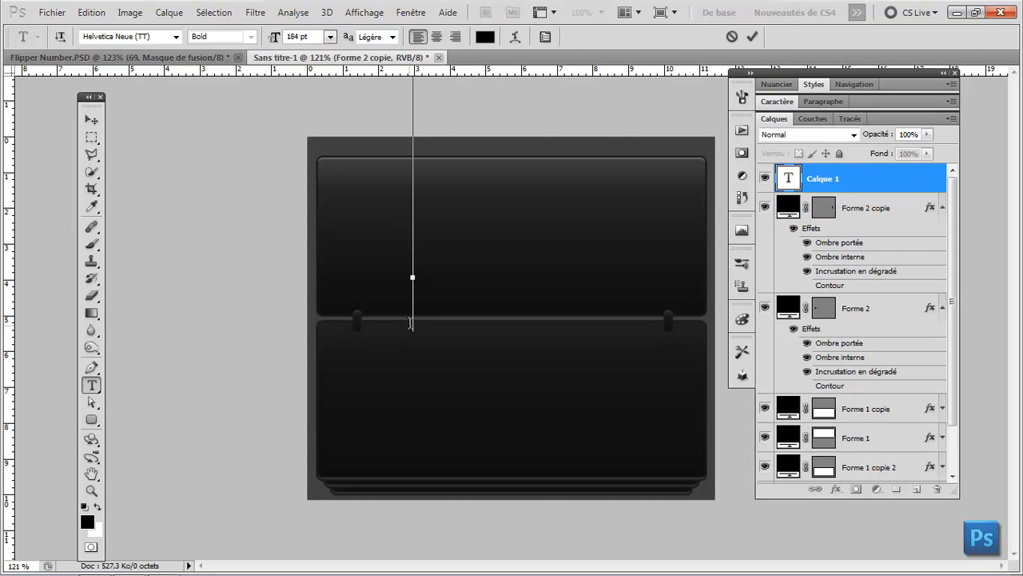
{"action": "type", "text": "69"}
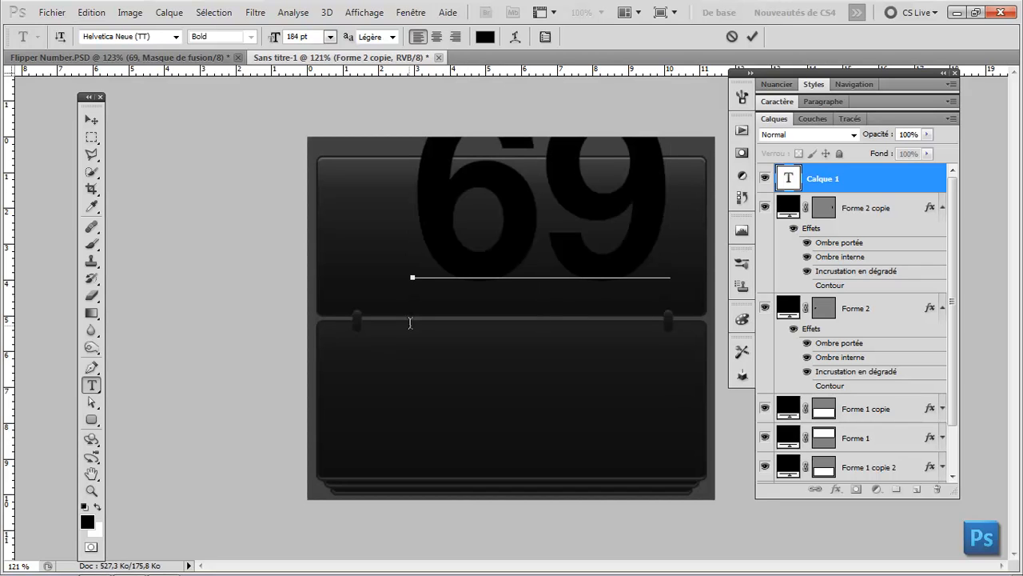
{"action": "left_click", "coordinate": [752, 36]}
{"action": "key", "text": "v"}
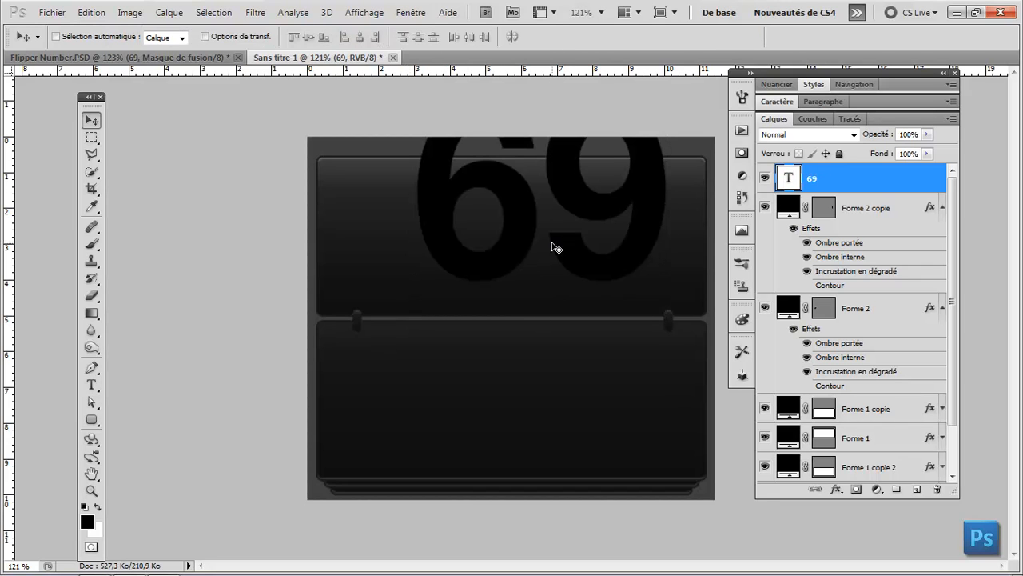
{"action": "left_click_drag", "start_coordinate": [516, 226], "coordinate": [489, 345]}
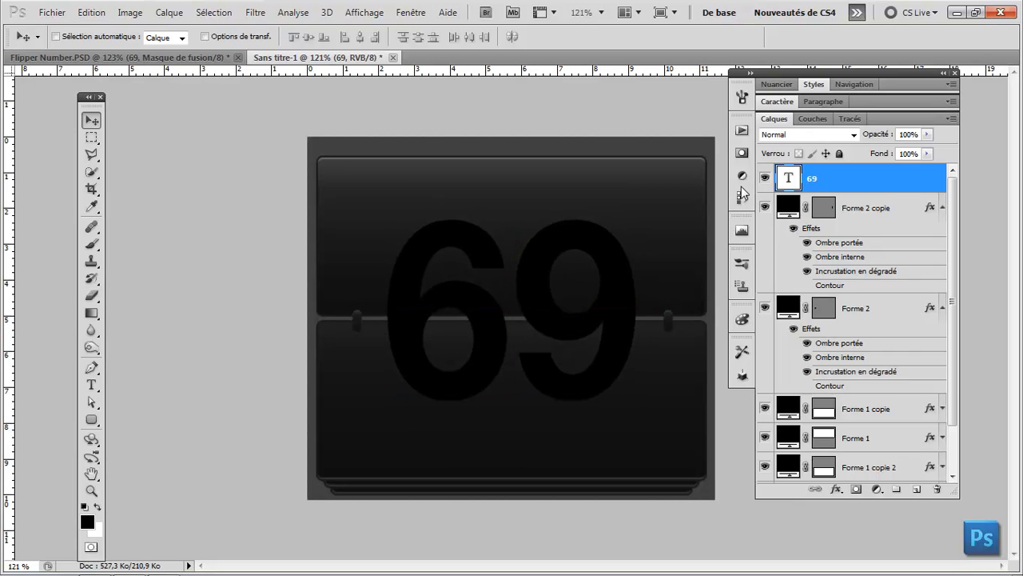
Add a linear gradient overlay to the number 69 and set its start colour to light grey c2c3c3
{"action": "double_click", "coordinate": [865, 184]}
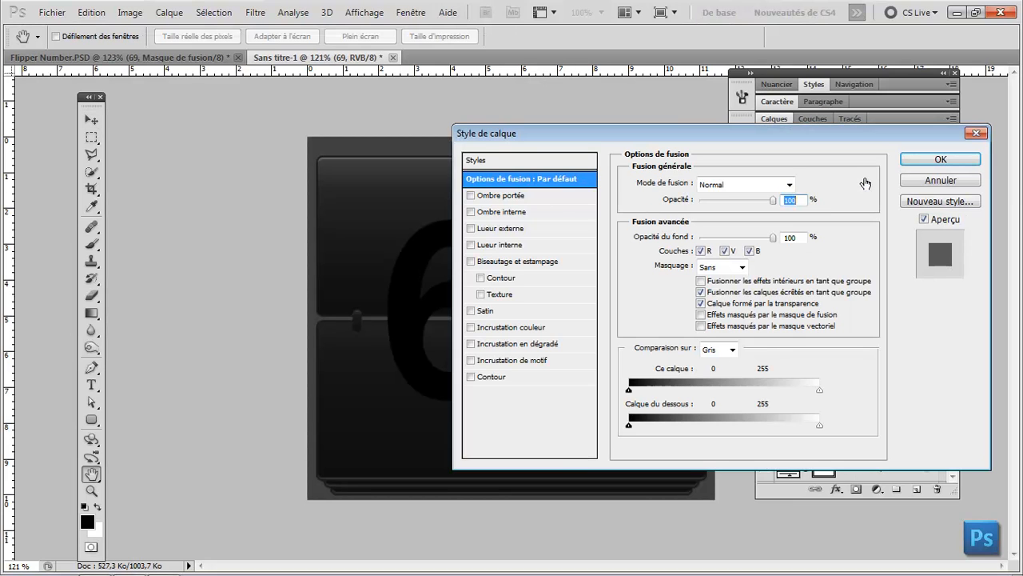
{"action": "left_click", "coordinate": [506, 353]}
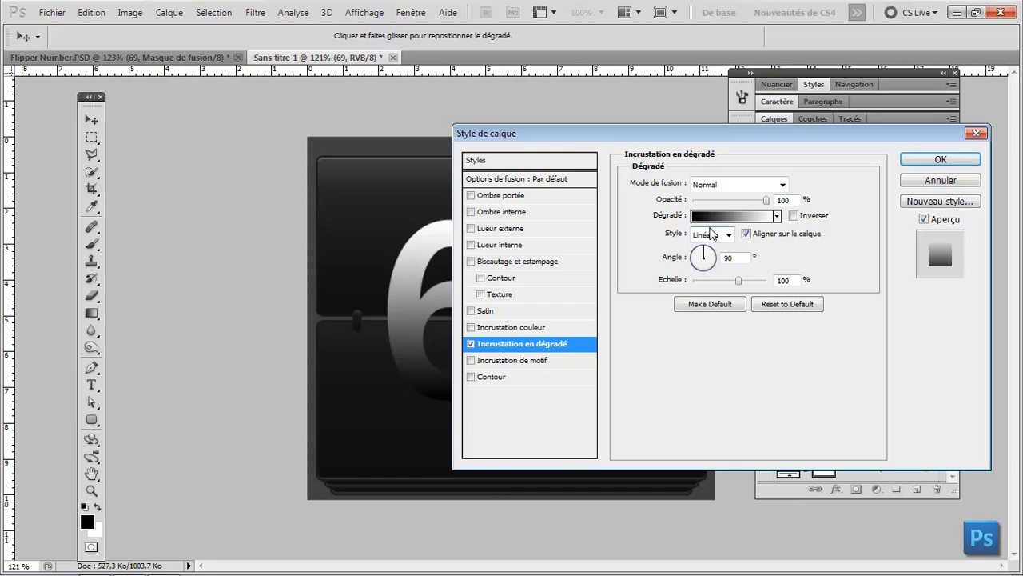
{"action": "left_click", "coordinate": [710, 218]}
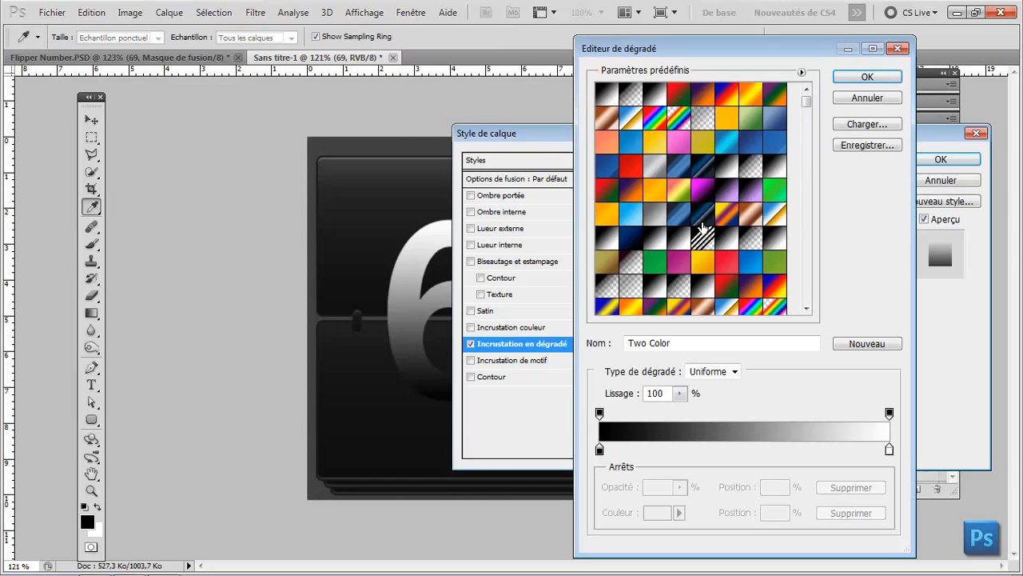
{"action": "left_click", "coordinate": [600, 449]}
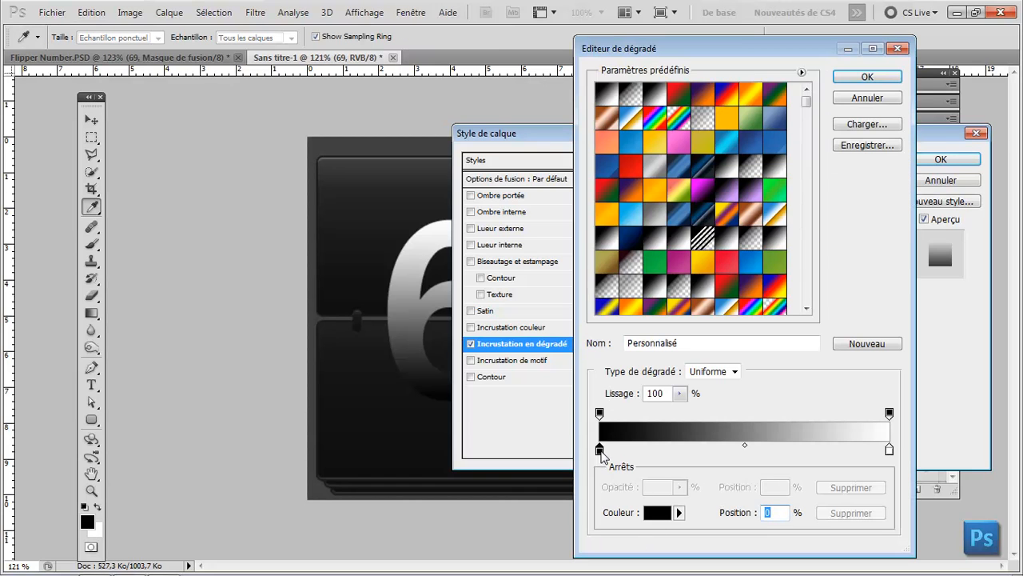
{"action": "double_click", "coordinate": [599, 449]}
{"action": "left_click_drag", "start_coordinate": [653, 377], "coordinate": [456, 290]}
{"action": "left_click_drag", "start_coordinate": [456, 293], "coordinate": [451, 257]}
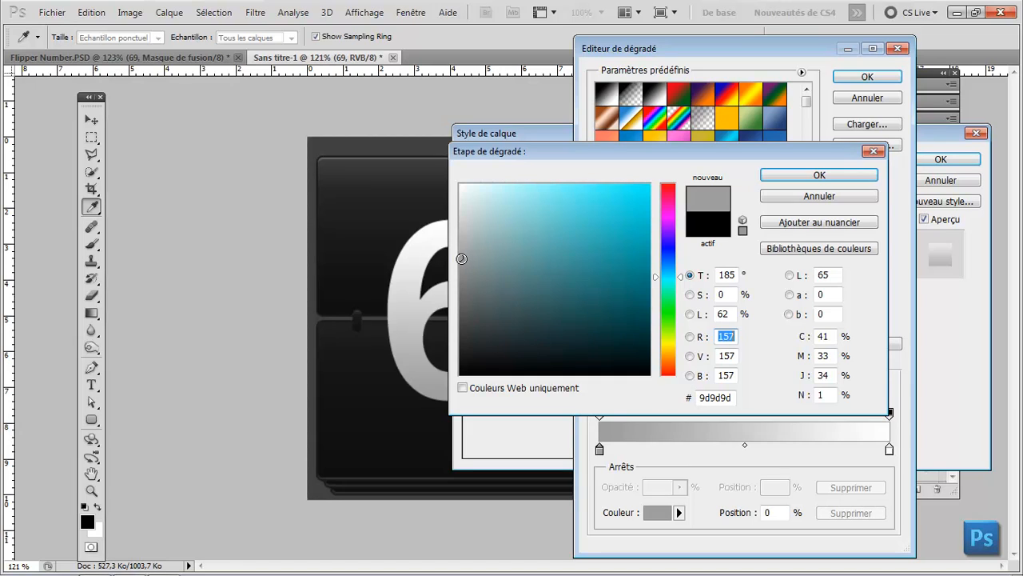
{"action": "left_click", "coordinate": [461, 255]}
{"action": "left_click_drag", "start_coordinate": [462, 255], "coordinate": [461, 229]}
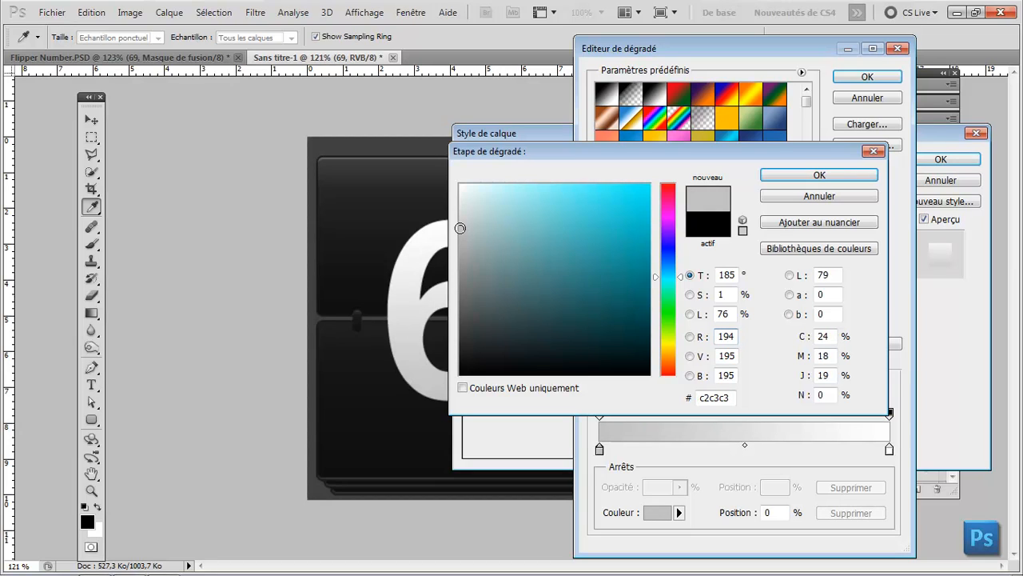
{"action": "left_click", "coordinate": [803, 174]}
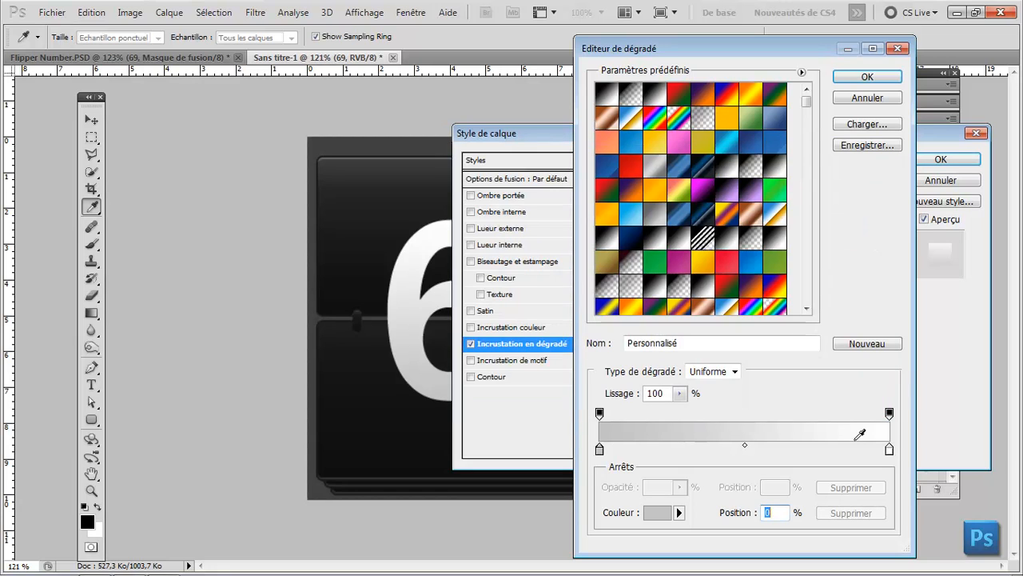
Keep the end colour of the number's gradient overlay at white ffffff and apply the layer style
{"action": "left_click", "coordinate": [889, 451]}
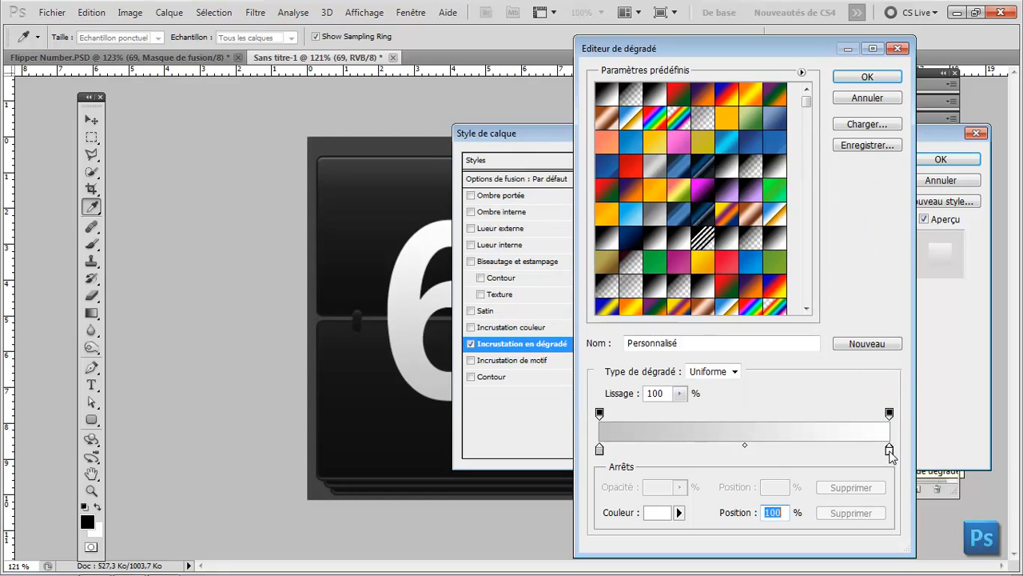
{"action": "double_click", "coordinate": [890, 451]}
{"action": "mouse_move", "coordinate": [460, 185]}
{"action": "left_mouse_down"}
{"action": "mouse_move", "coordinate": [460, 223]}
{"action": "mouse_move", "coordinate": [457, 180]}
{"action": "left_mouse_up"}
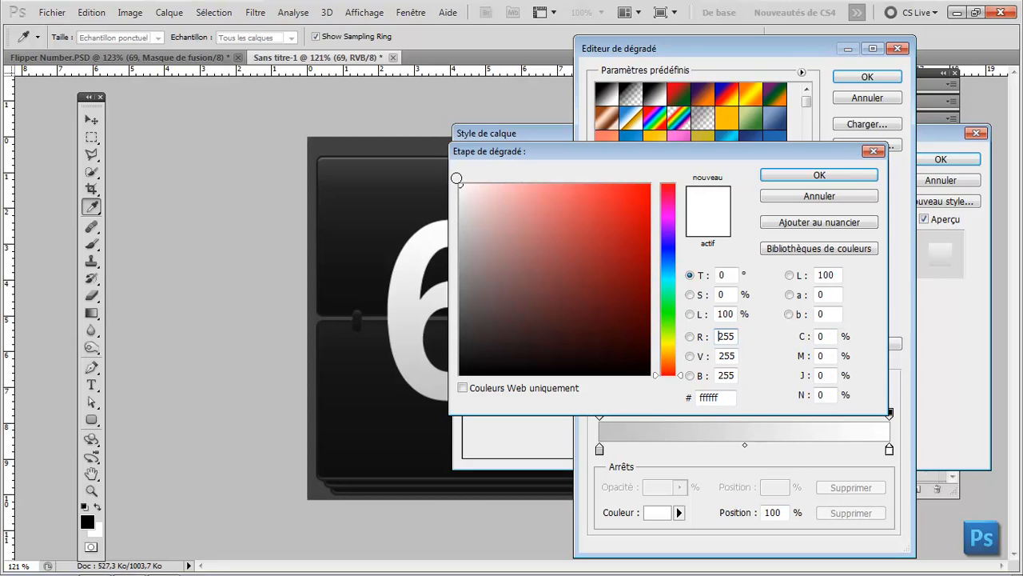
{"action": "left_click", "coordinate": [845, 177]}
{"action": "left_click", "coordinate": [867, 77]}
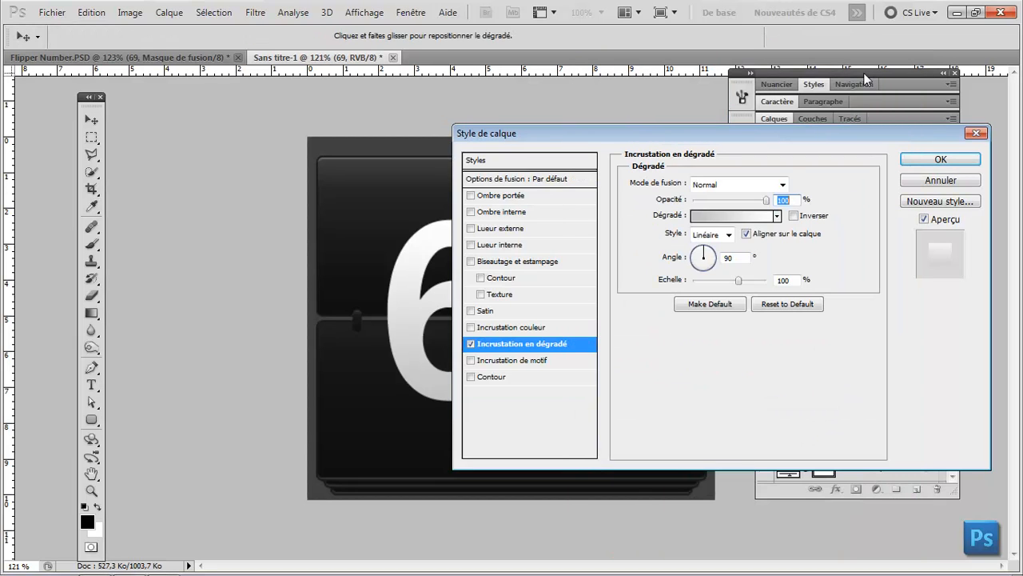
{"action": "left_click", "coordinate": [928, 160]}
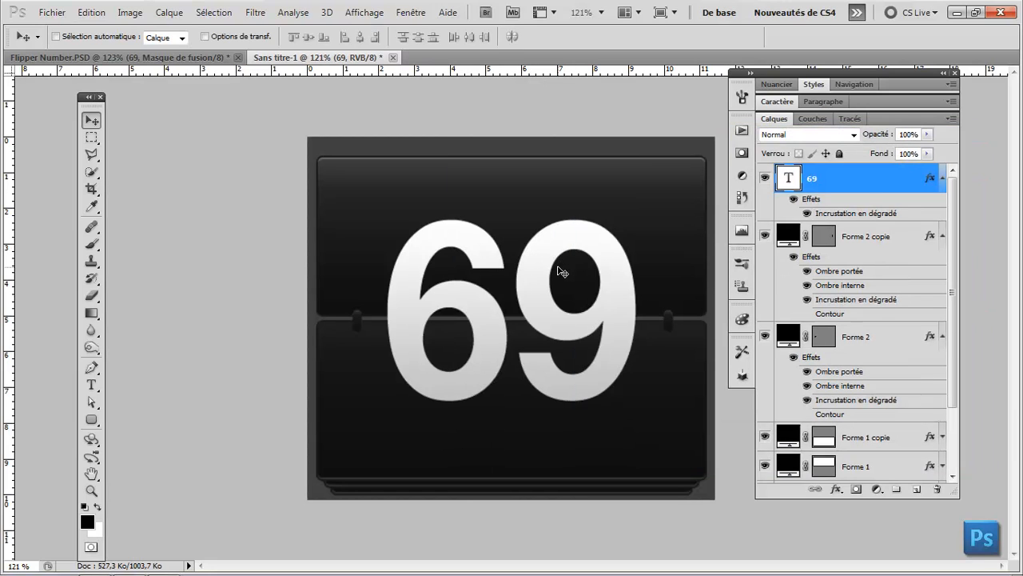
Add a layer mask to the number 69 and select a thin rectangular strip along the panel gap between the two connectors
{"action": "scroll", "coordinate": [609, 374], "scroll_direction": "up", "scroll_amount": 2}
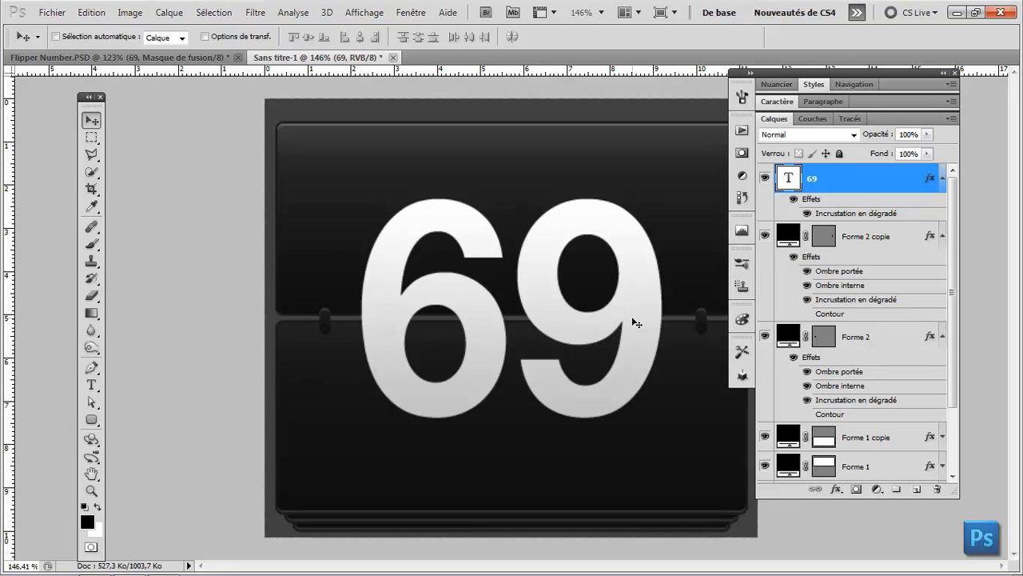
{"action": "left_click", "coordinate": [856, 490]}
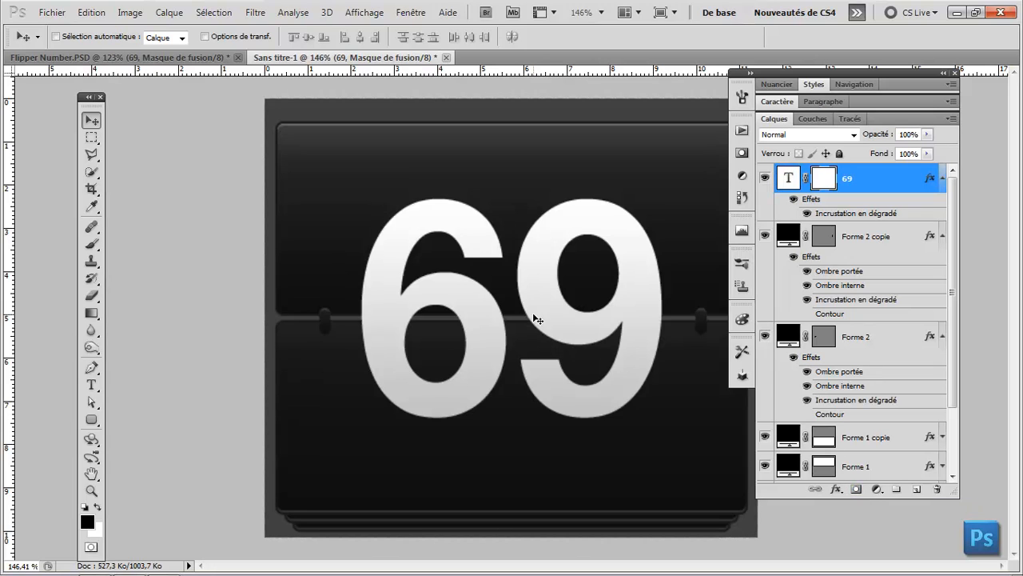
{"action": "left_click", "coordinate": [92, 139]}
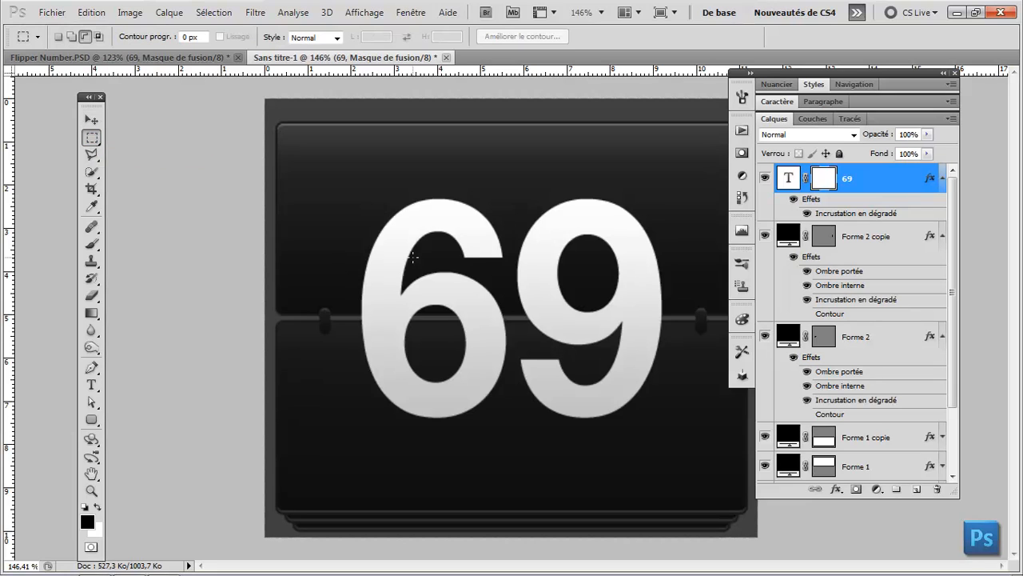
{"action": "scroll", "coordinate": [413, 257], "scroll_direction": "up", "scroll_amount": 2}
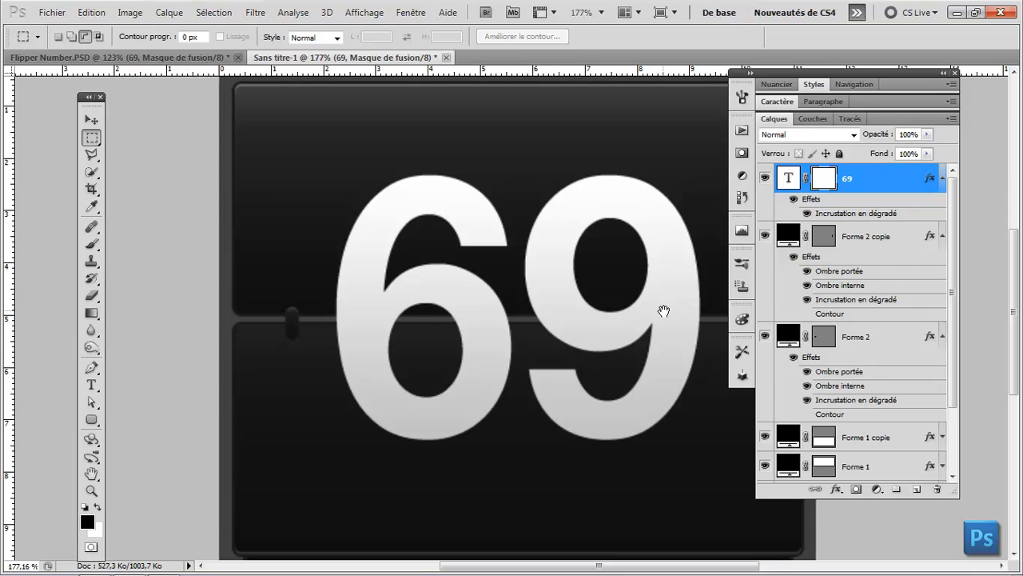
{"action": "left_click_drag", "start_coordinate": [663, 311], "coordinate": [593, 313]}
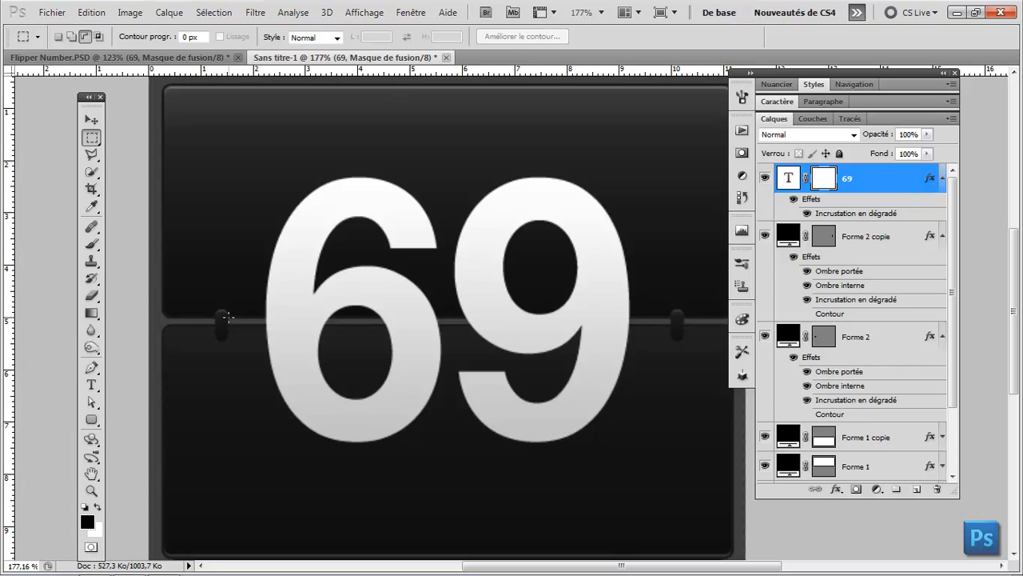
{"action": "left_click_drag", "start_coordinate": [274, 325], "coordinate": [637, 327]}
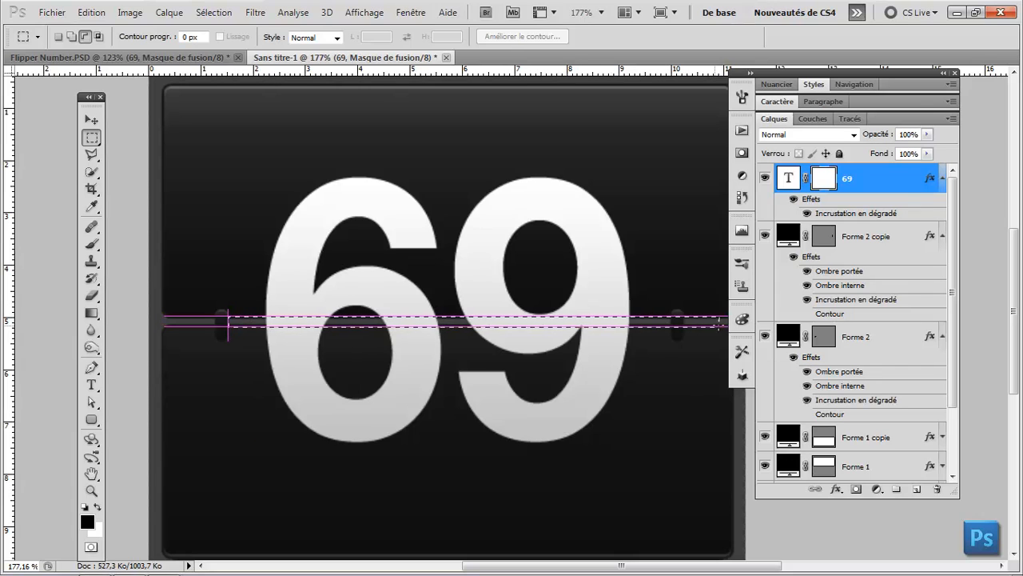
{"action": "left_click_drag", "start_coordinate": [722, 325], "coordinate": [669, 322]}
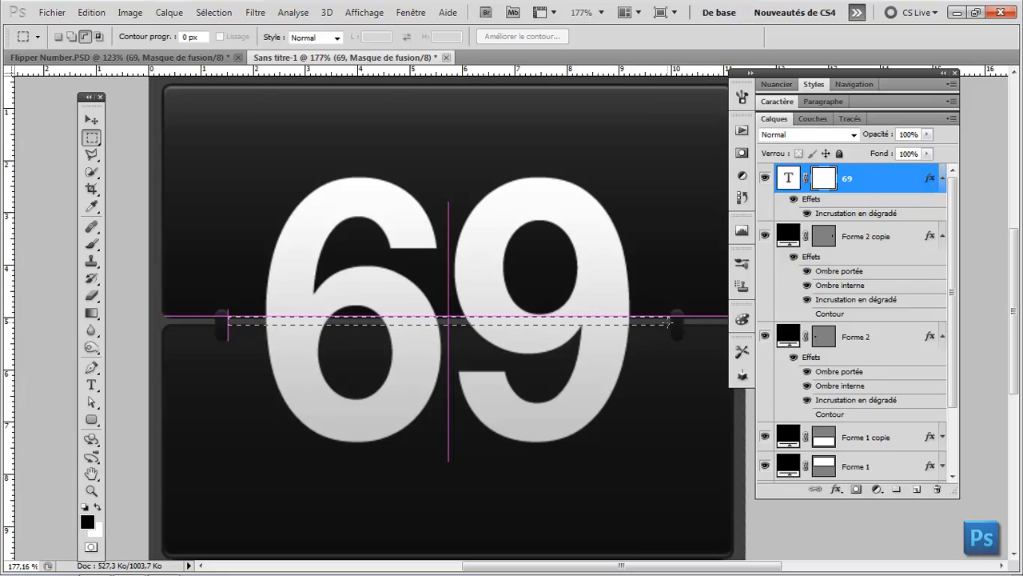
{"action": "left_click_drag", "start_coordinate": [669, 322], "coordinate": [670, 322]}
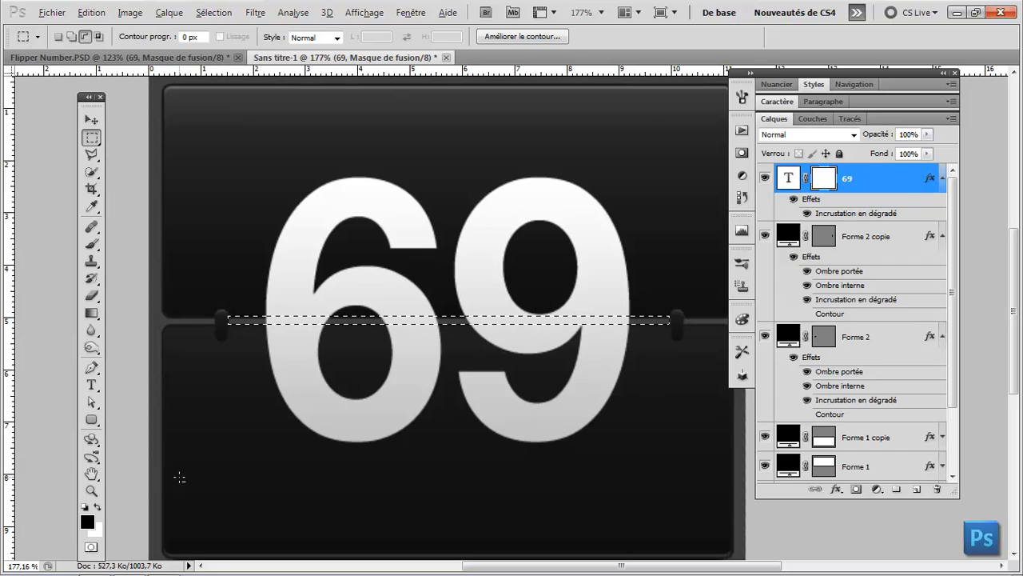
Fill the strip with black on the number's mask to cut the 69 along the gap, and clear the selection
{"action": "key", "text": "alt+BackSpace"}
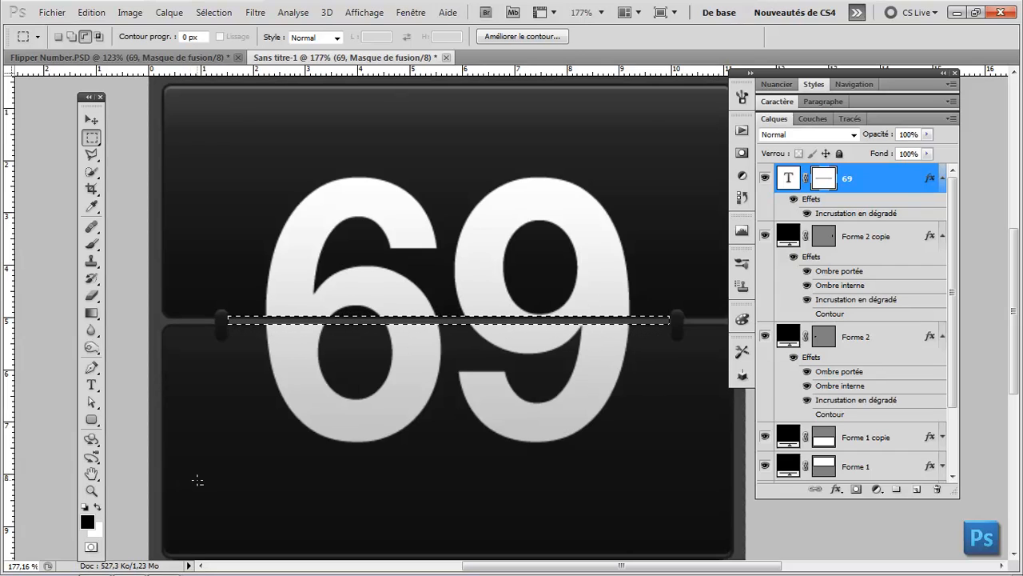
{"action": "key", "text": "ctrl+d"}
{"action": "scroll", "coordinate": [300, 388], "scroll_direction": "up", "scroll_amount": 3}
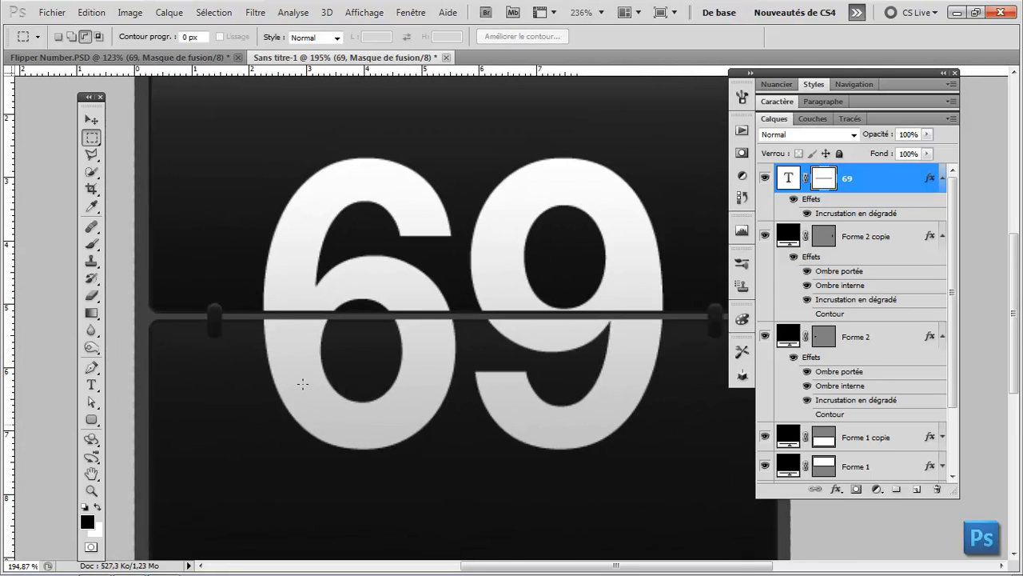
{"action": "scroll", "coordinate": [302, 384], "scroll_direction": "down", "scroll_amount": 3}
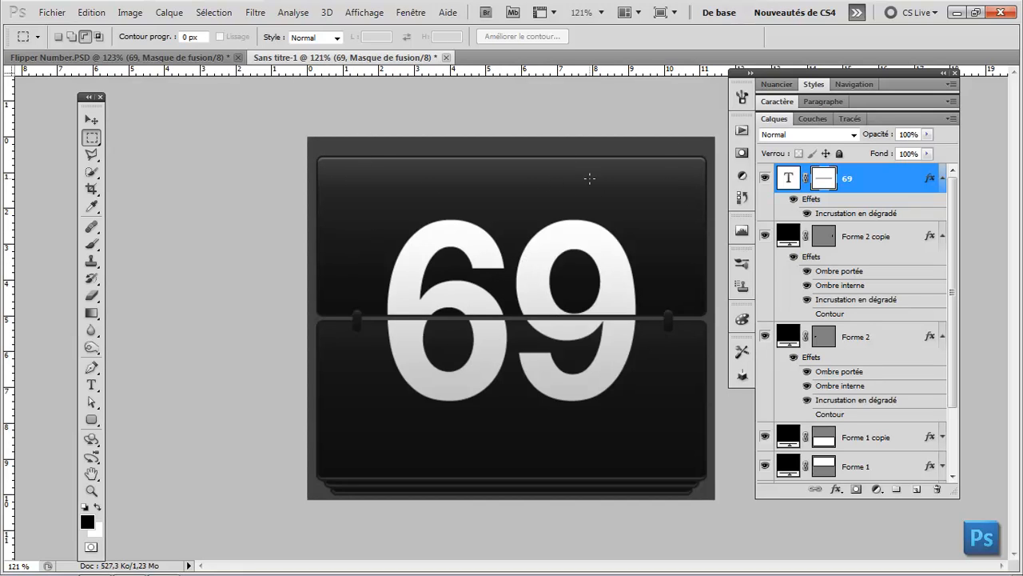
Load the upper panel's outline as a selection and create a new layer above the number 69
{"action": "key", "text": "ctrl+Tab"}
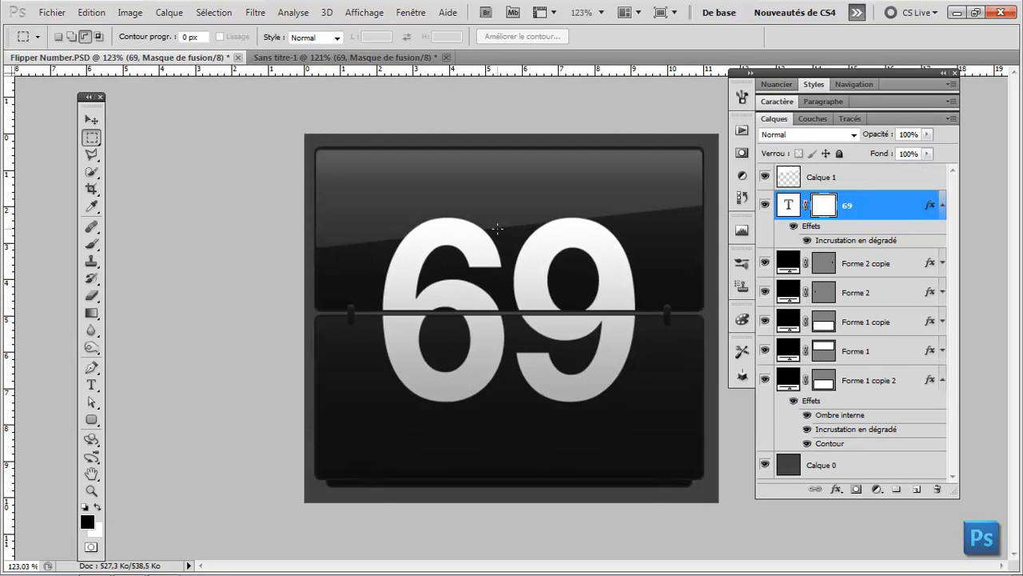
{"action": "left_click", "coordinate": [409, 61]}
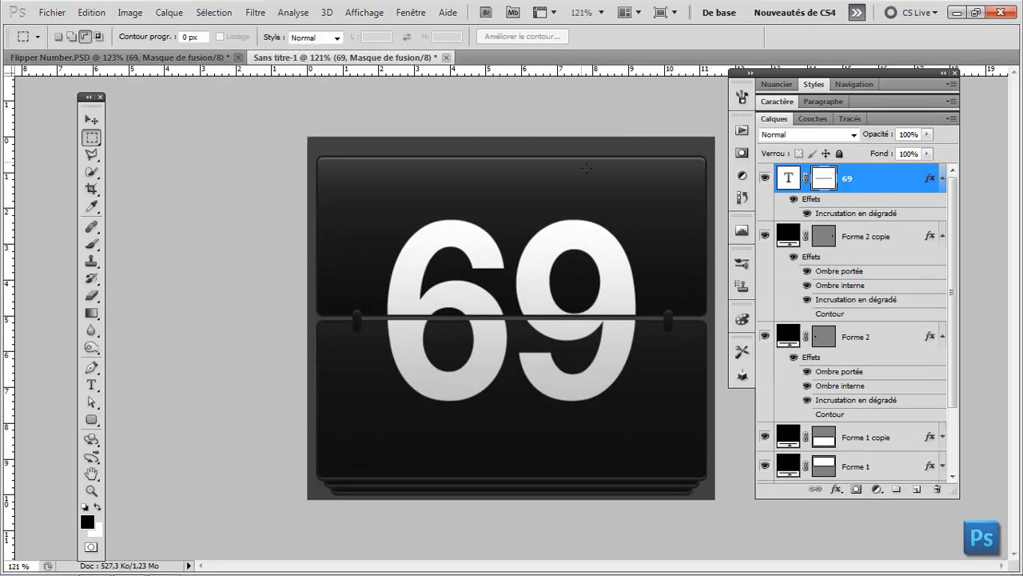
{"action": "left_click_drag", "start_coordinate": [952, 371], "coordinate": [953, 432]}
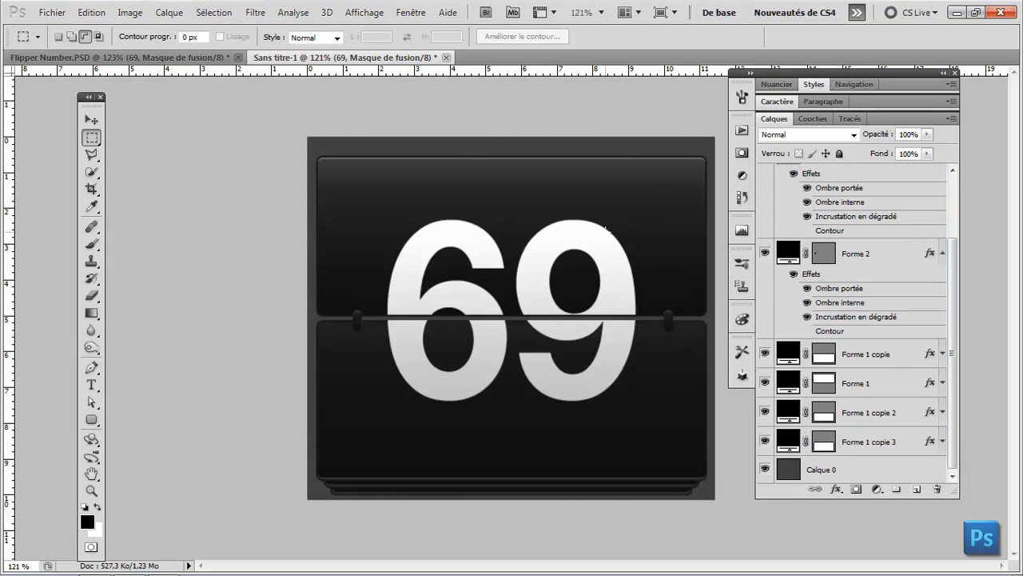
{"action": "left_click", "coordinate": [880, 384]}
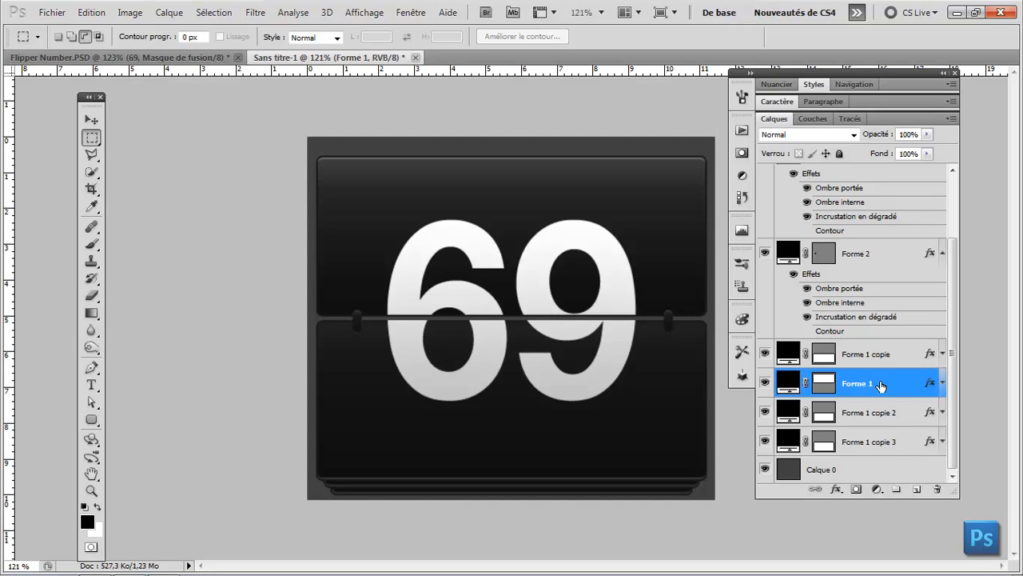
{"action": "left_click", "coordinate": [824, 385], "text": "ctrl"}
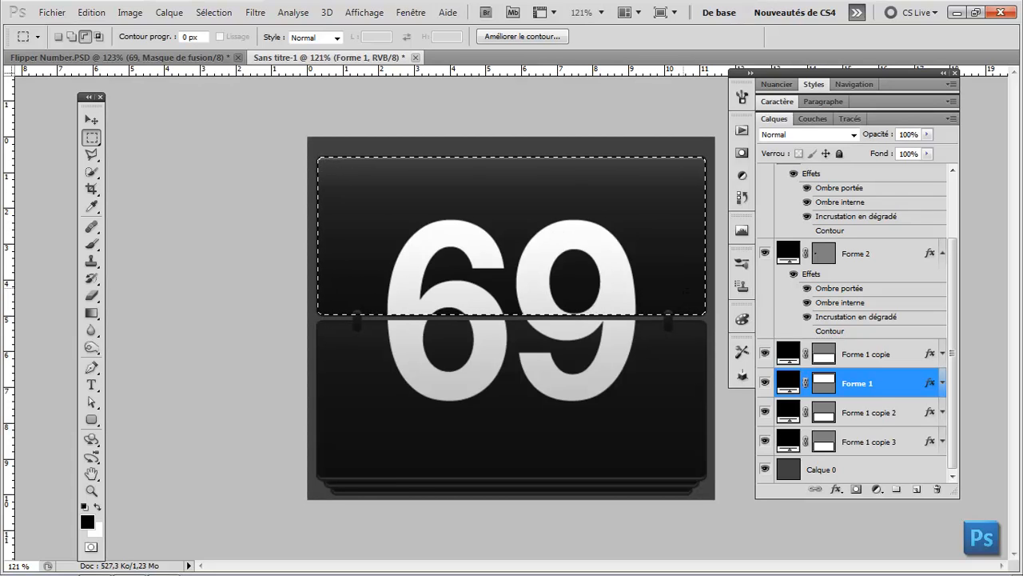
{"action": "left_click", "coordinate": [918, 491]}
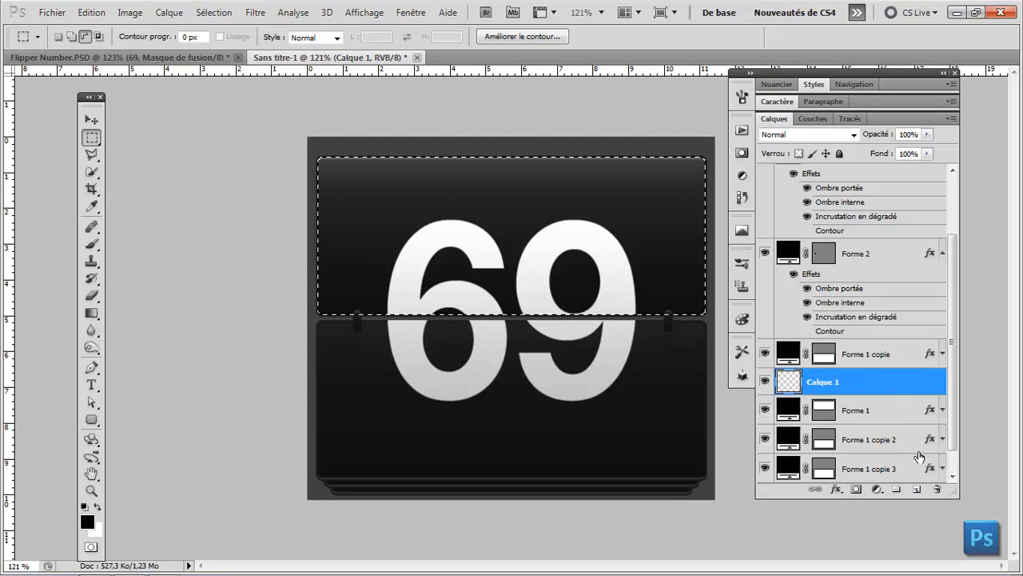
{"action": "left_click_drag", "start_coordinate": [895, 383], "coordinate": [849, 173]}
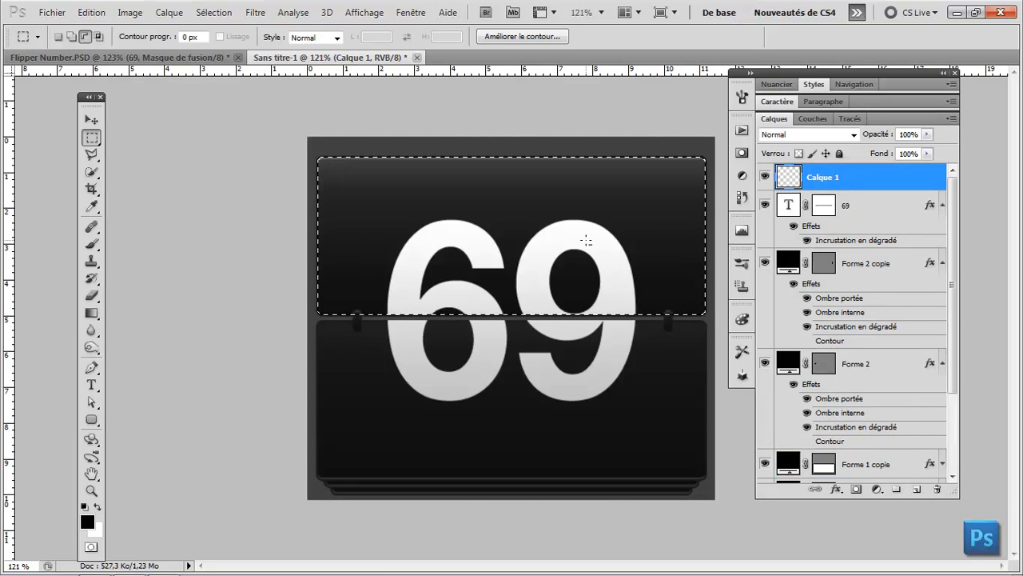
Subtract the area below a diagonal rising to the right from the upper panel selection with the Polygonal Lasso
{"action": "key", "text": "l"}
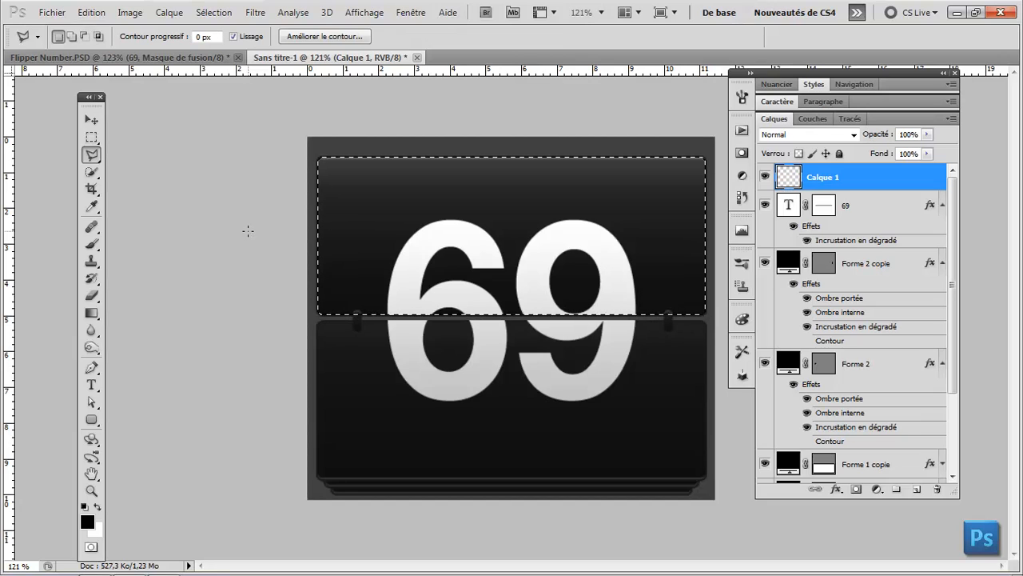
{"action": "left_click", "coordinate": [97, 158]}
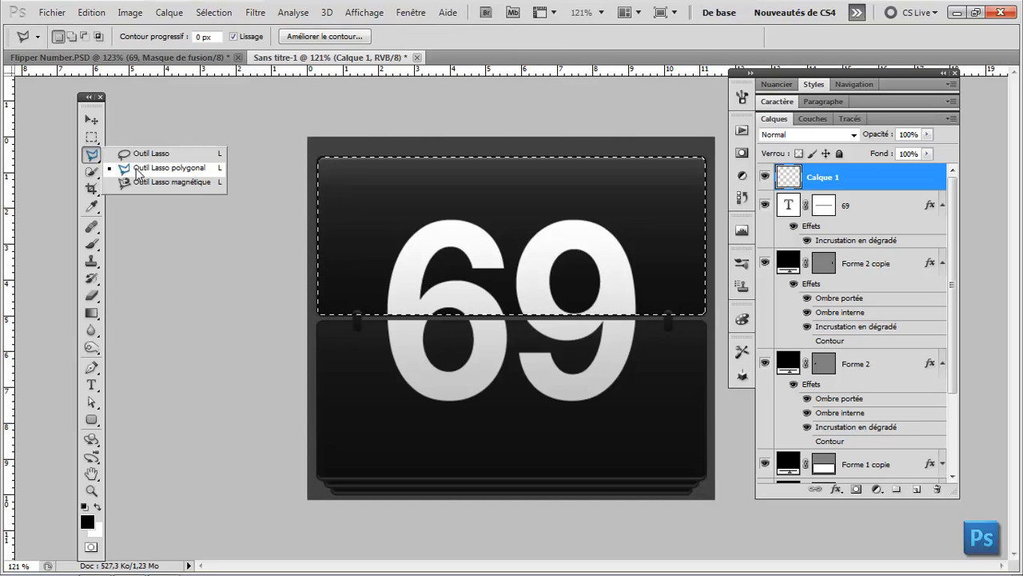
{"action": "left_click", "coordinate": [137, 167]}
{"action": "scroll", "coordinate": [560, 204], "scroll_direction": "down", "scroll_amount": 1}
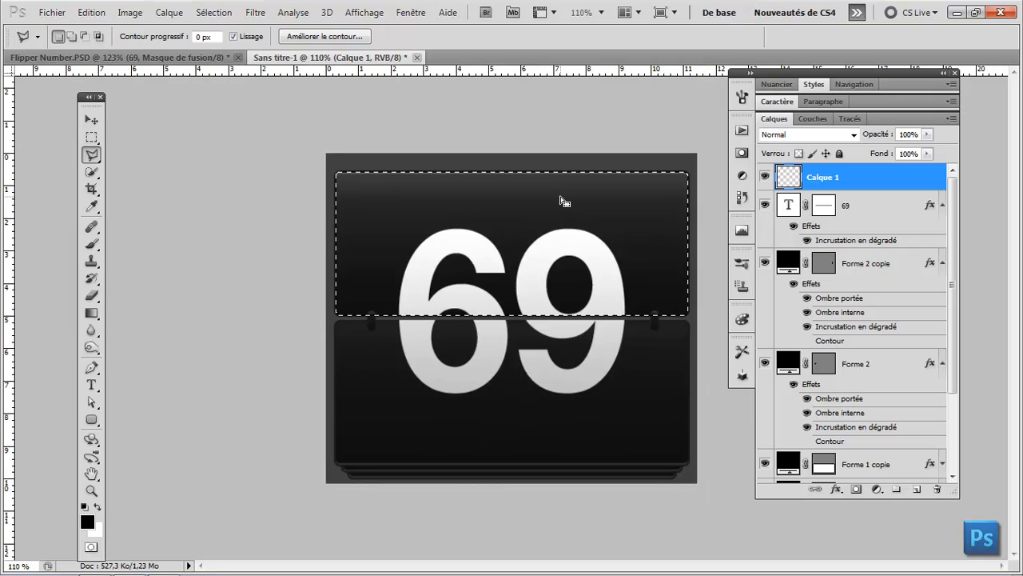
{"action": "scroll", "coordinate": [561, 200], "scroll_direction": "down", "scroll_amount": 1}
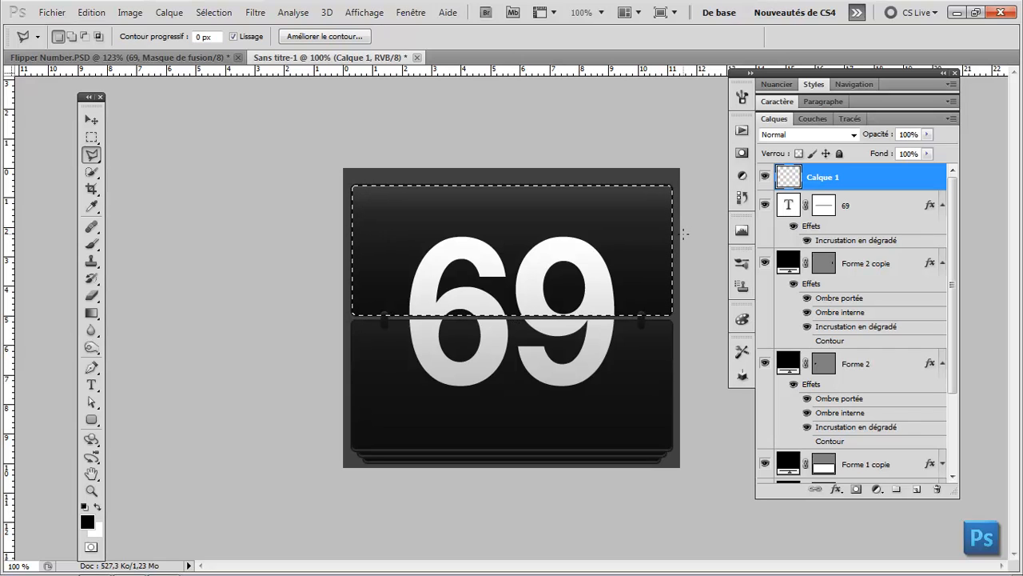
{"action": "key", "text": "alt"}
{"action": "left_click", "coordinate": [86, 38]}
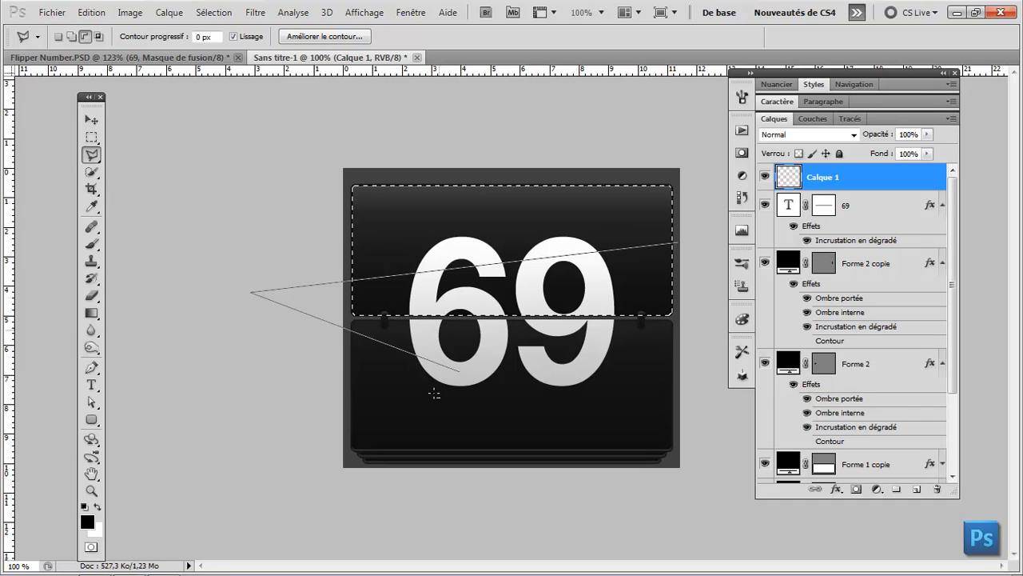
{"action": "left_click", "coordinate": [427, 422]}
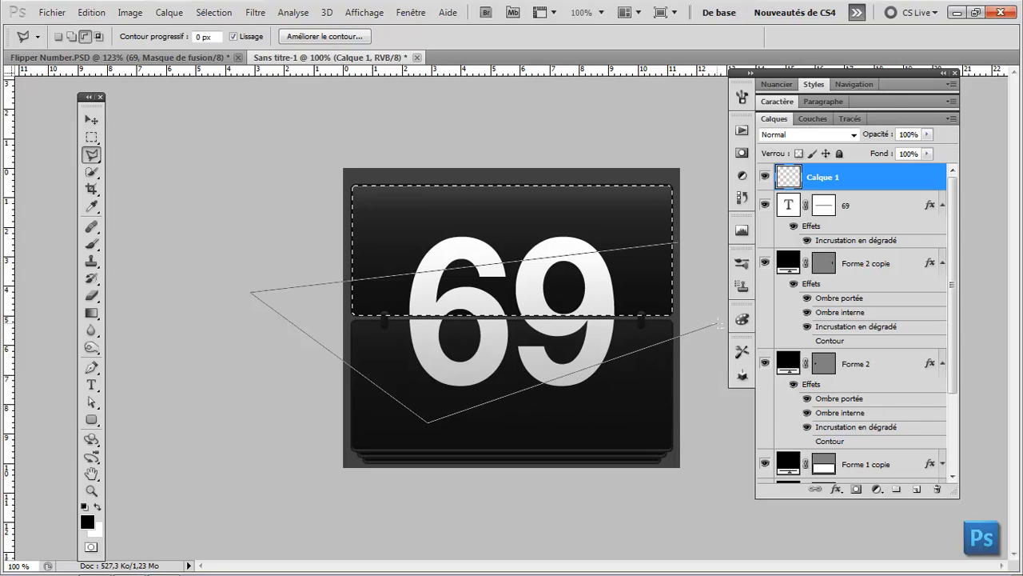
{"action": "left_click", "coordinate": [719, 324]}
{"action": "left_click", "coordinate": [682, 236]}
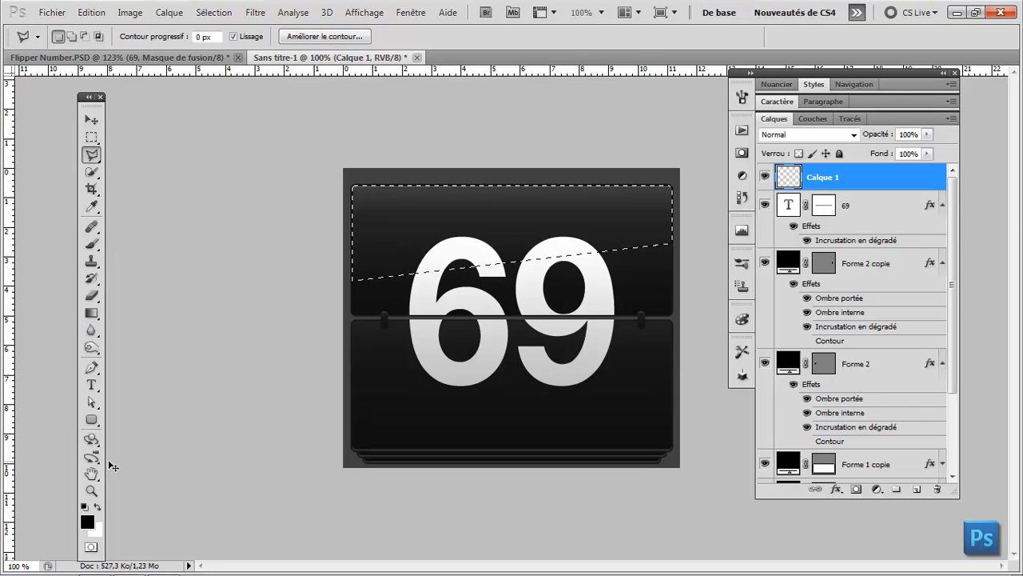
Fill the slanted selection with white on the new layer and set the layer's blend mode to Lumière tamisée
{"action": "key", "text": "ctrl+BackSpace"}
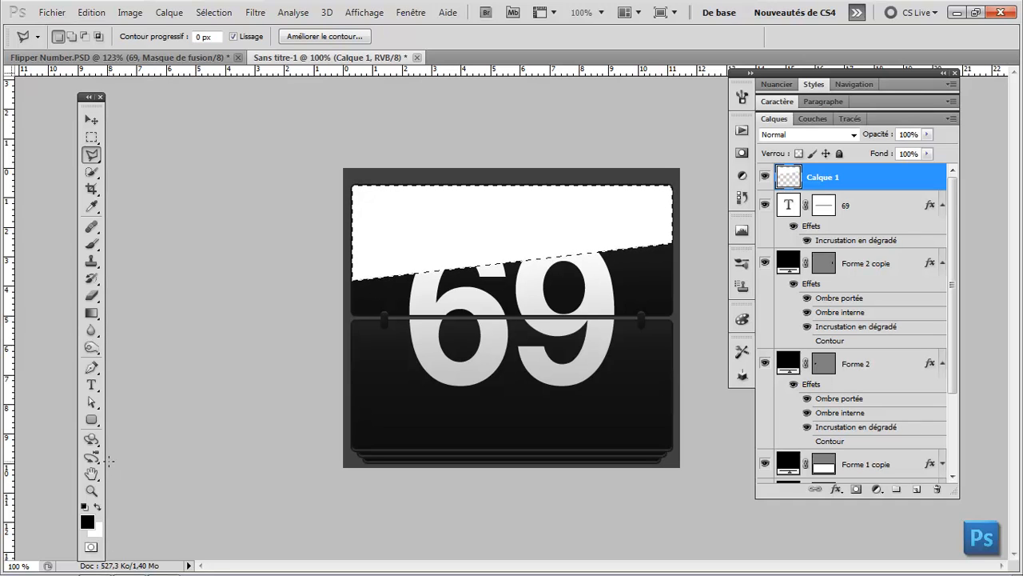
{"action": "left_click", "coordinate": [853, 135]}
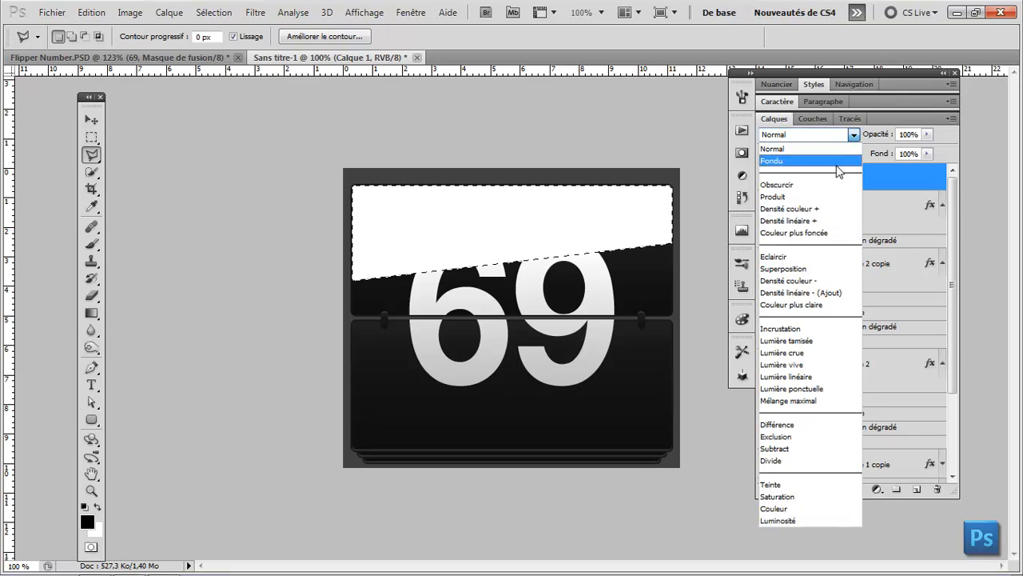
{"action": "left_click", "coordinate": [810, 274]}
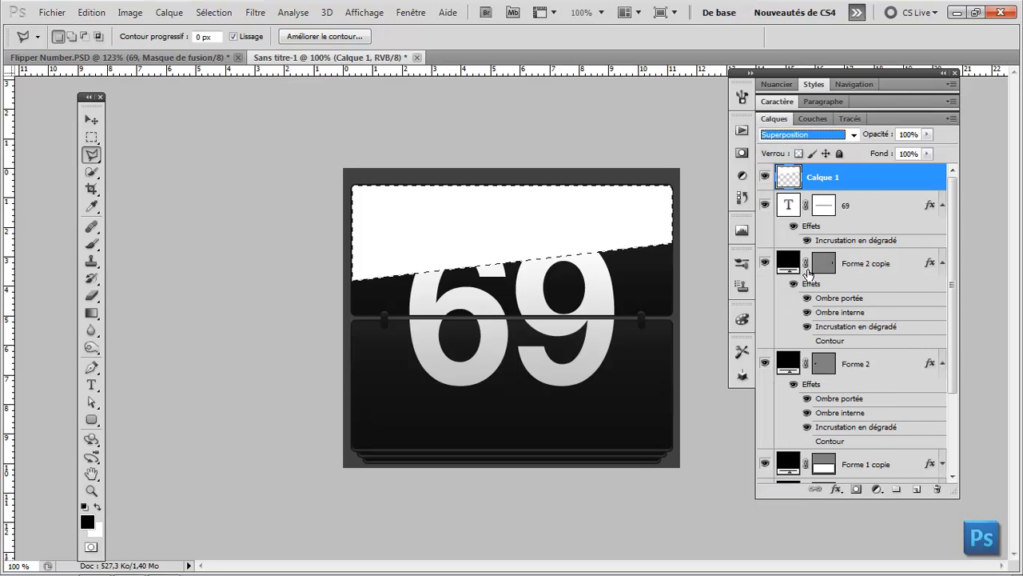
{"action": "left_click", "coordinate": [853, 135]}
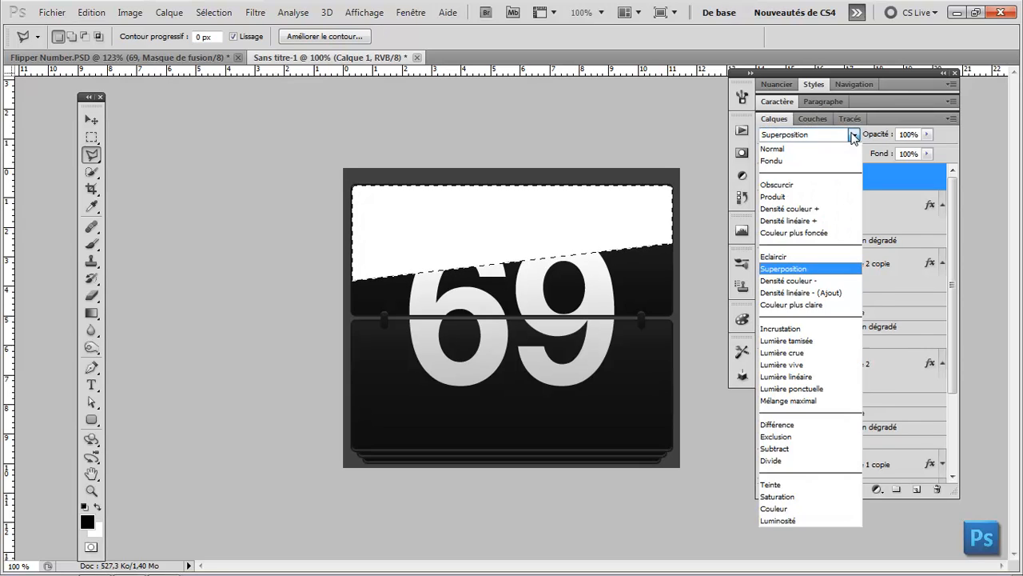
{"action": "left_click", "coordinate": [800, 329]}
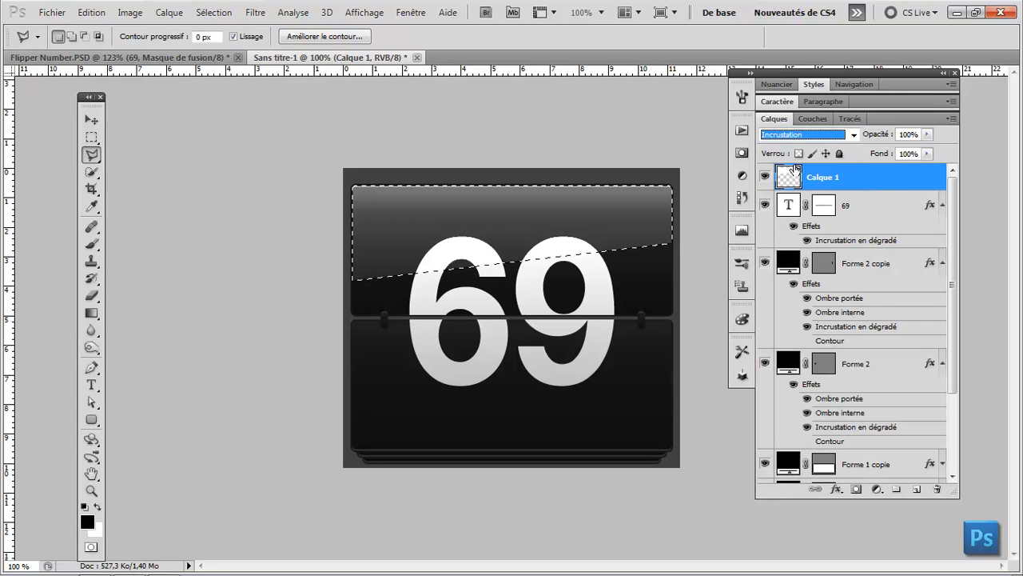
{"action": "scroll", "coordinate": [862, 138], "scroll_direction": "down", "scroll_amount": 1}
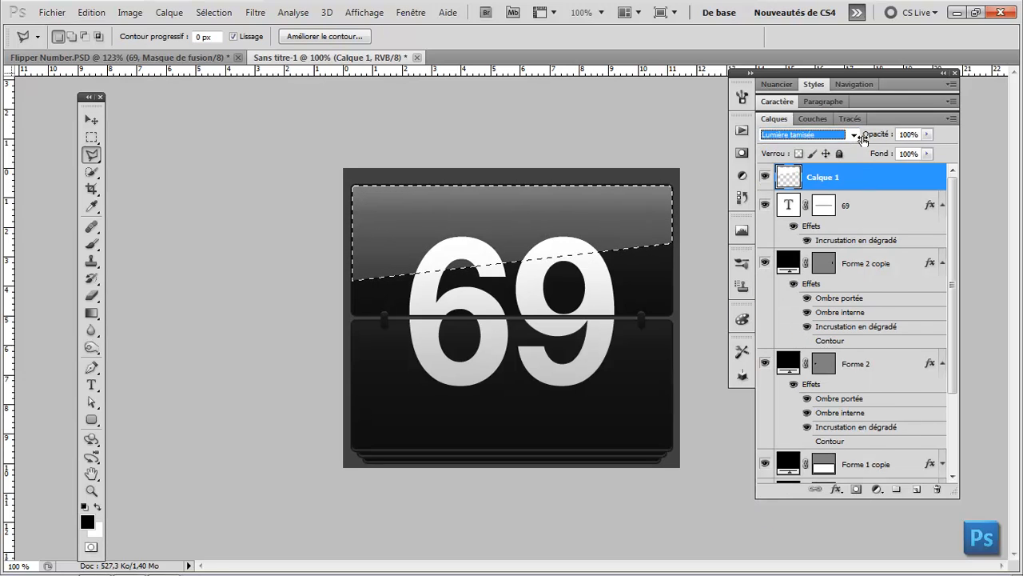
{"action": "key", "text": "Up"}
{"action": "key", "text": "Down"}
Set the white reflection layer's opacity to 50% and clear the selection
{"action": "left_click", "coordinate": [889, 138]}
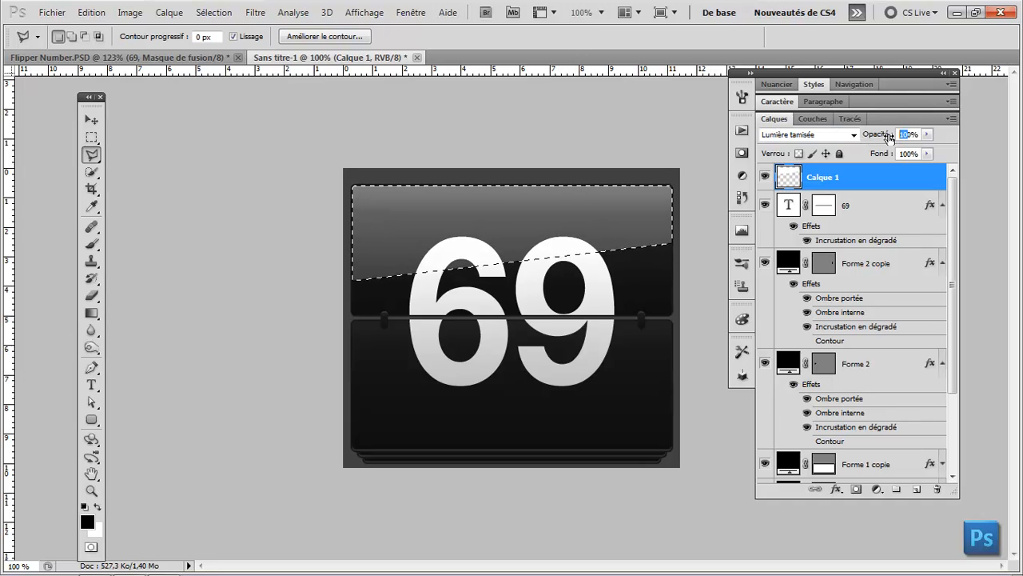
{"action": "type", "text": "50"}
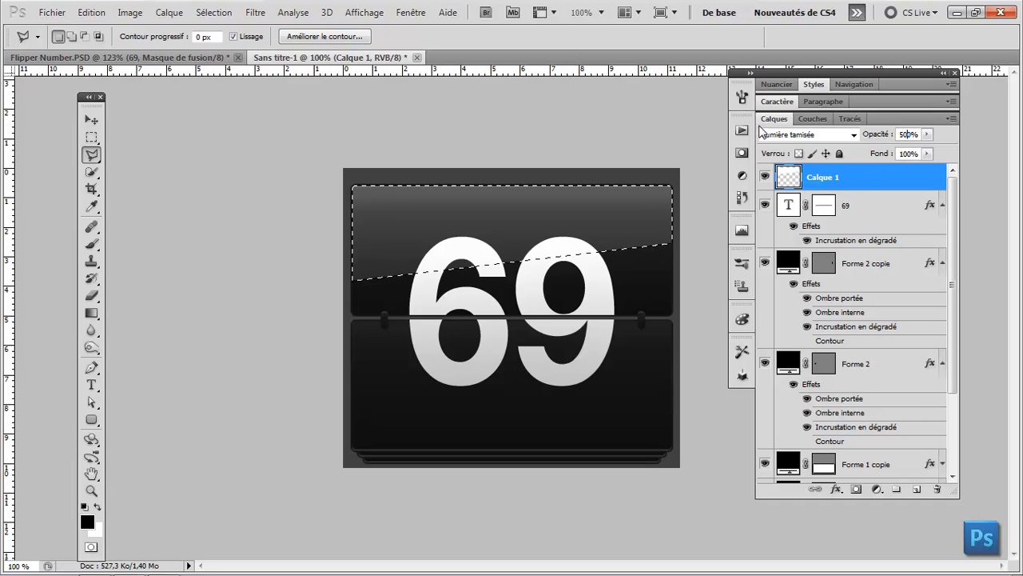
{"action": "key", "text": "ctrl+d"}
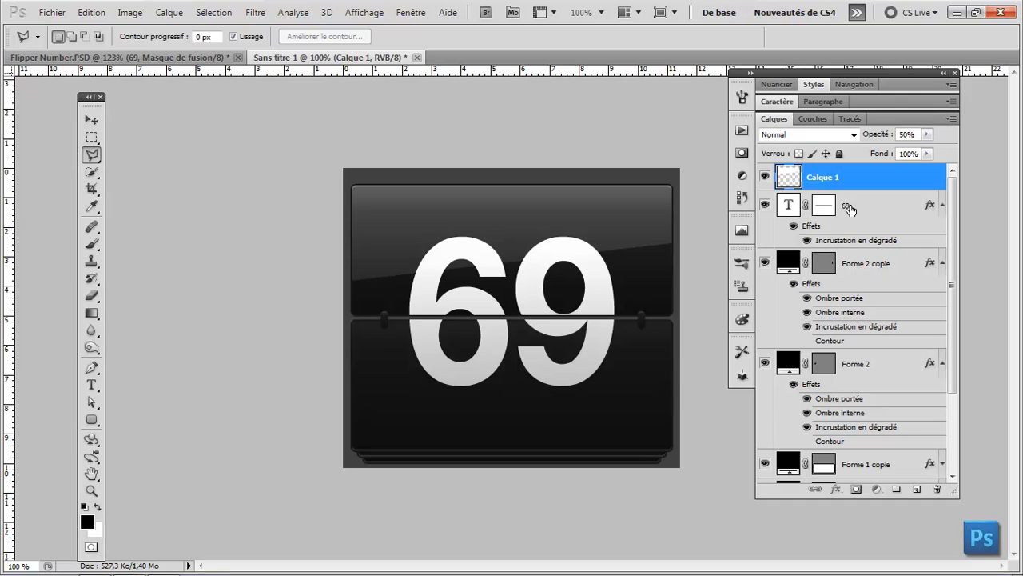
Select the number 69 layer and review the panel with its slanted reflection
{"action": "left_click", "coordinate": [833, 210]}
{"action": "key", "text": "ctrl+plus"}
{"action": "scroll", "coordinate": [448, 226], "scroll_direction": "up", "scroll_amount": 2}
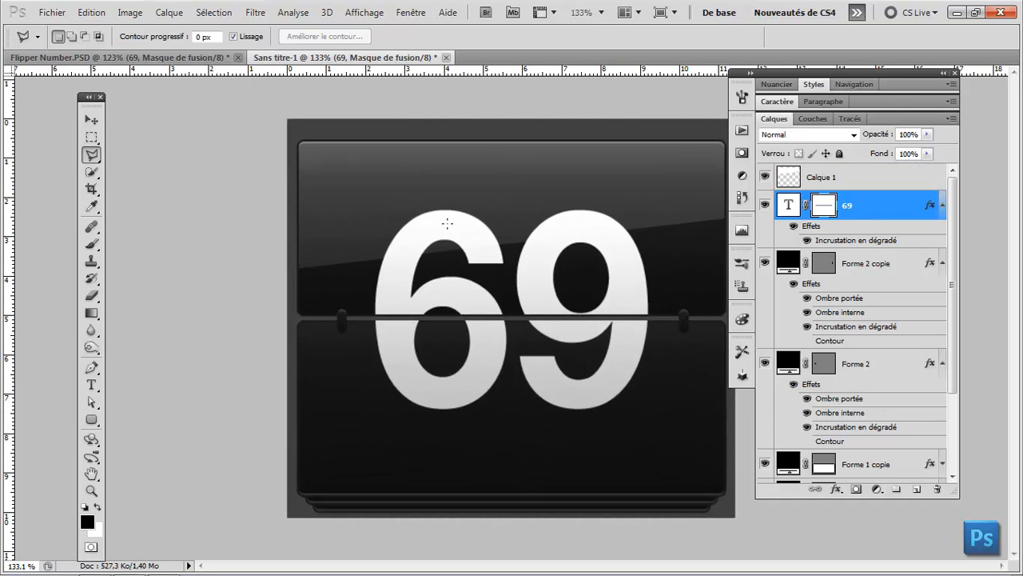
{"action": "scroll", "coordinate": [448, 225], "scroll_direction": "down", "scroll_amount": 2}
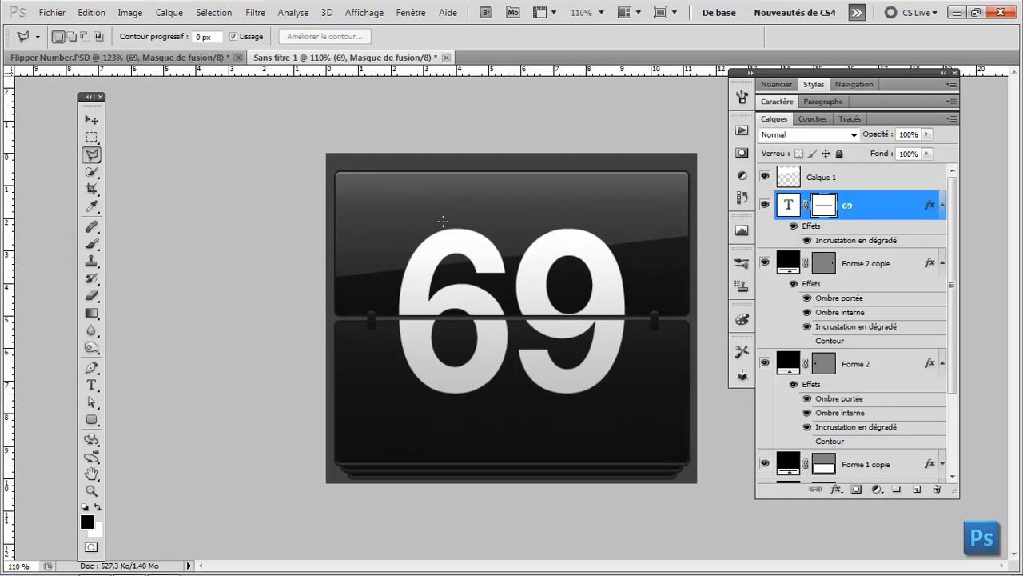